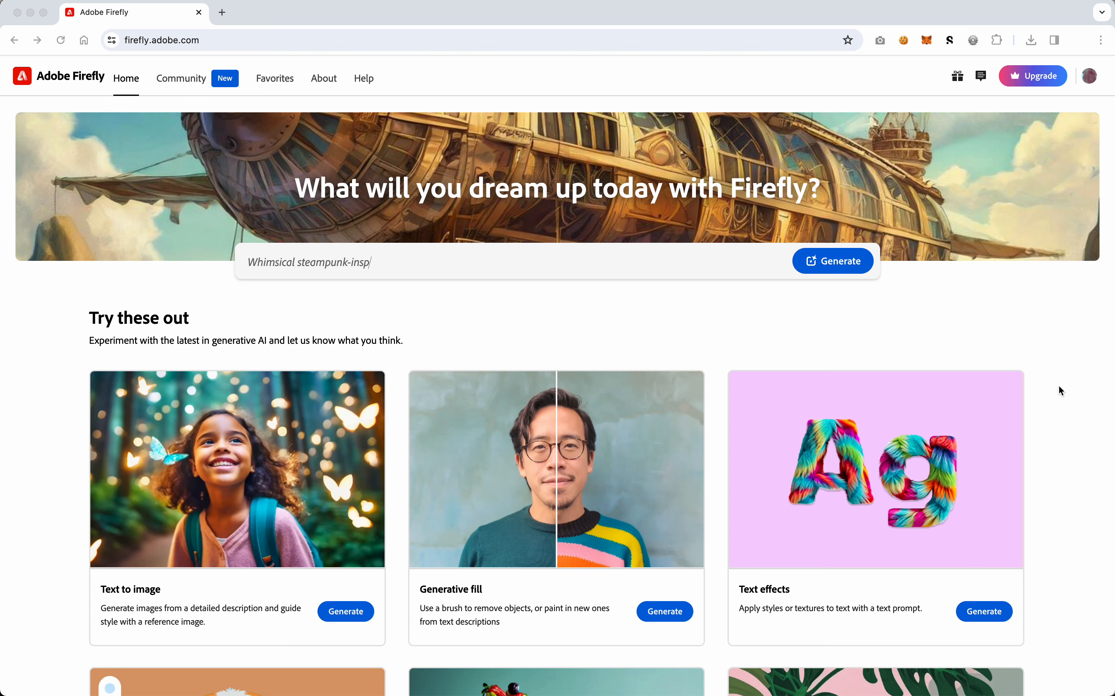
Open the Text to image generator from the Firefly home page.
scroll(1059, 386, down, 6)
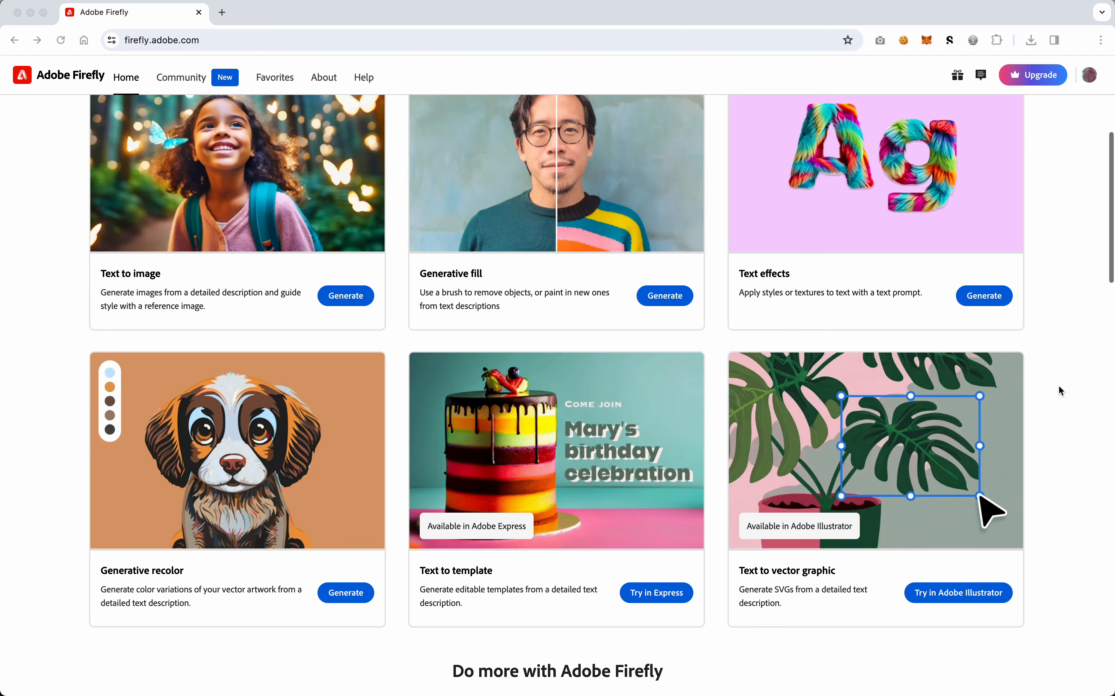
scroll(1061, 390, up, 3)
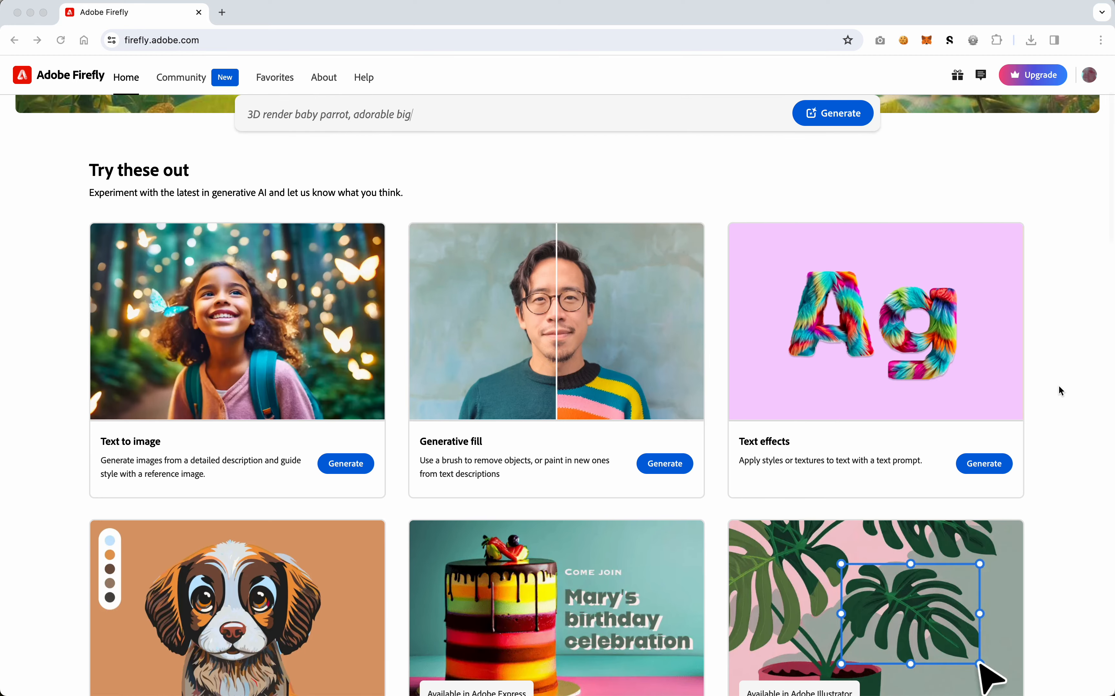
scroll(1062, 391, down, 1)
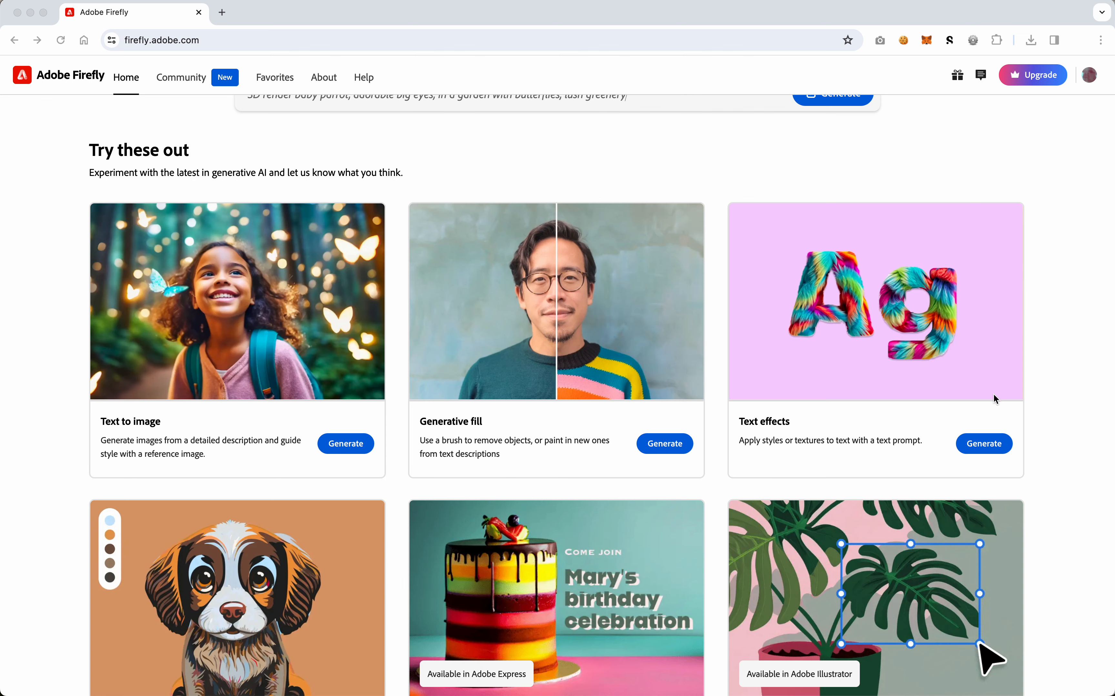
scroll(1034, 457, down, 5)
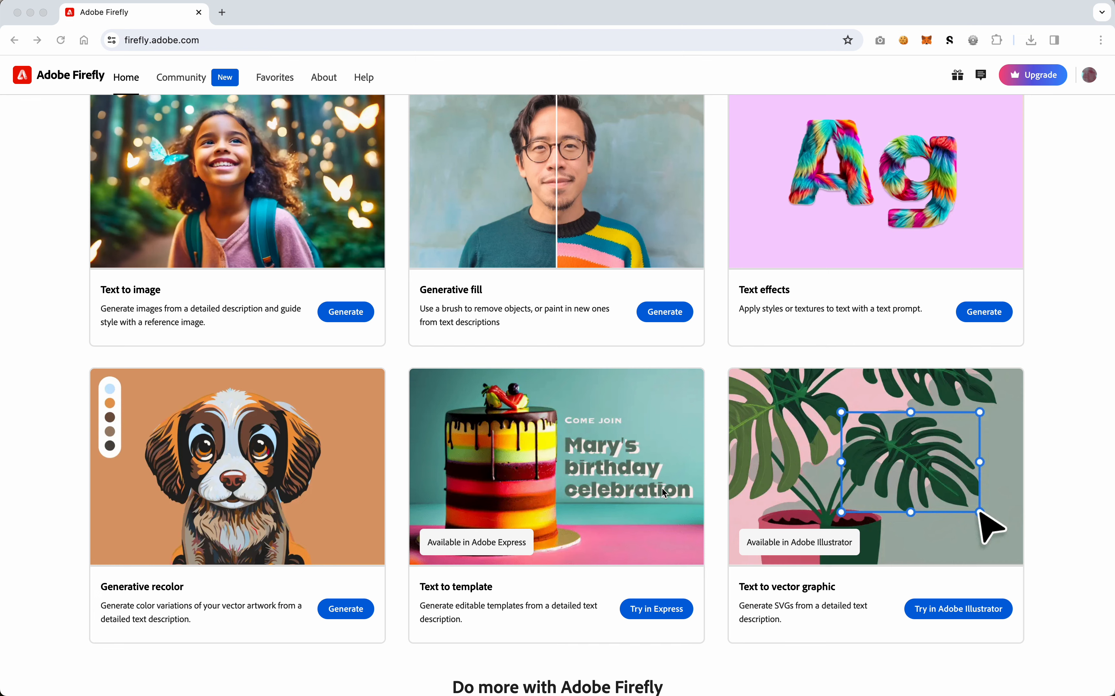
scroll(665, 492, up, 4)
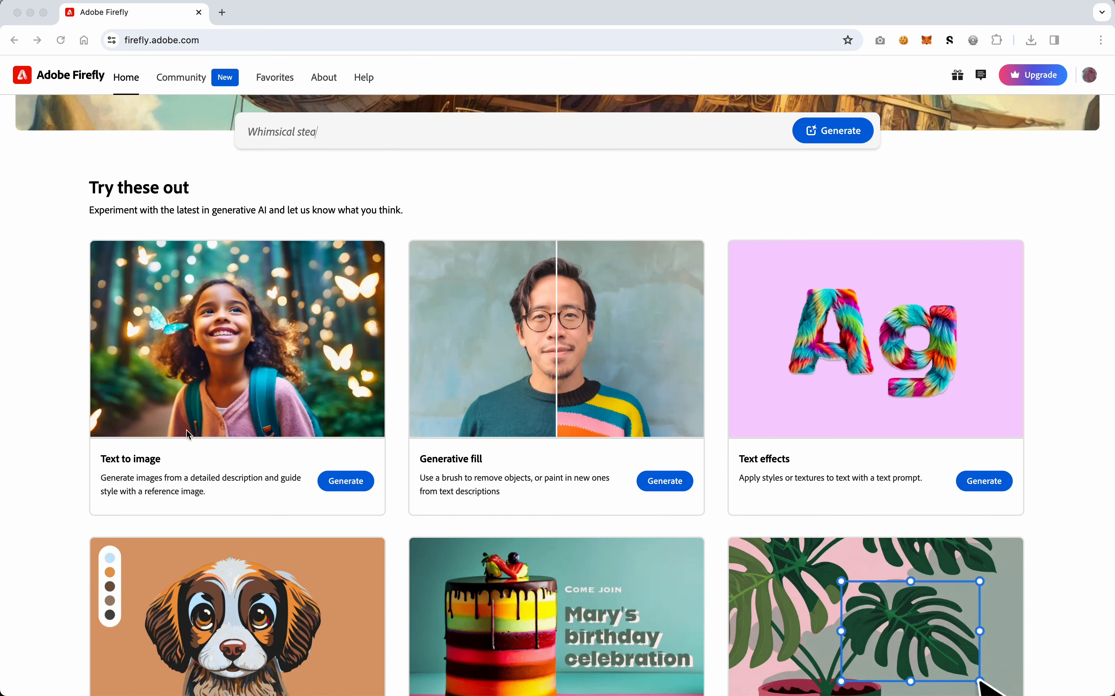
click(351, 483)
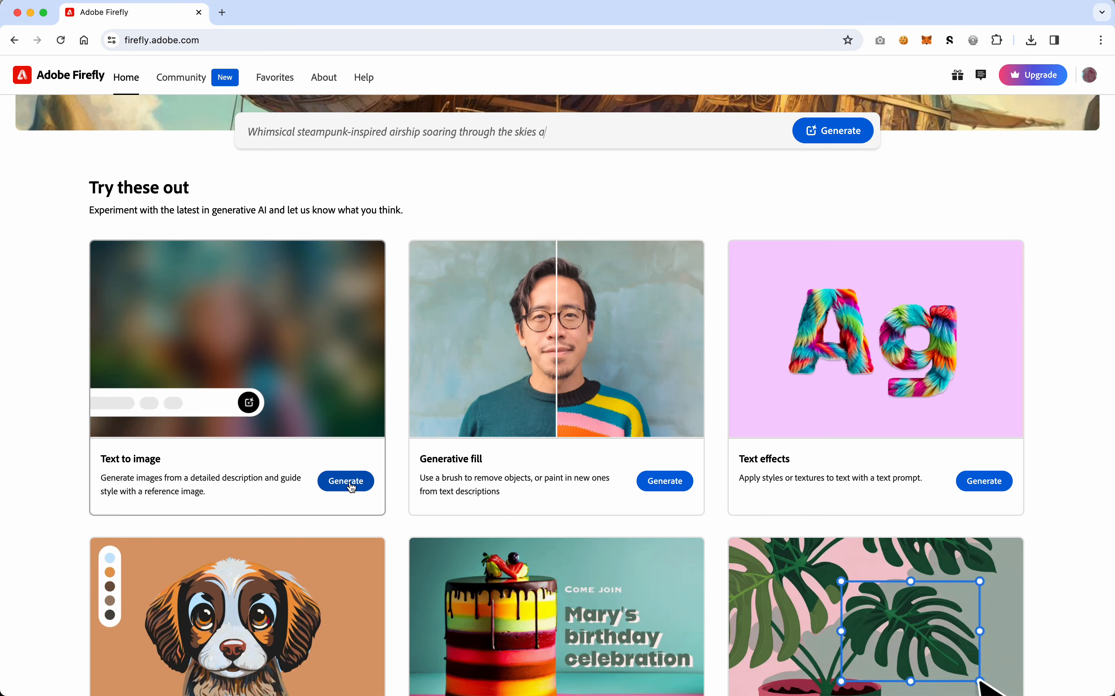
click(350, 482)
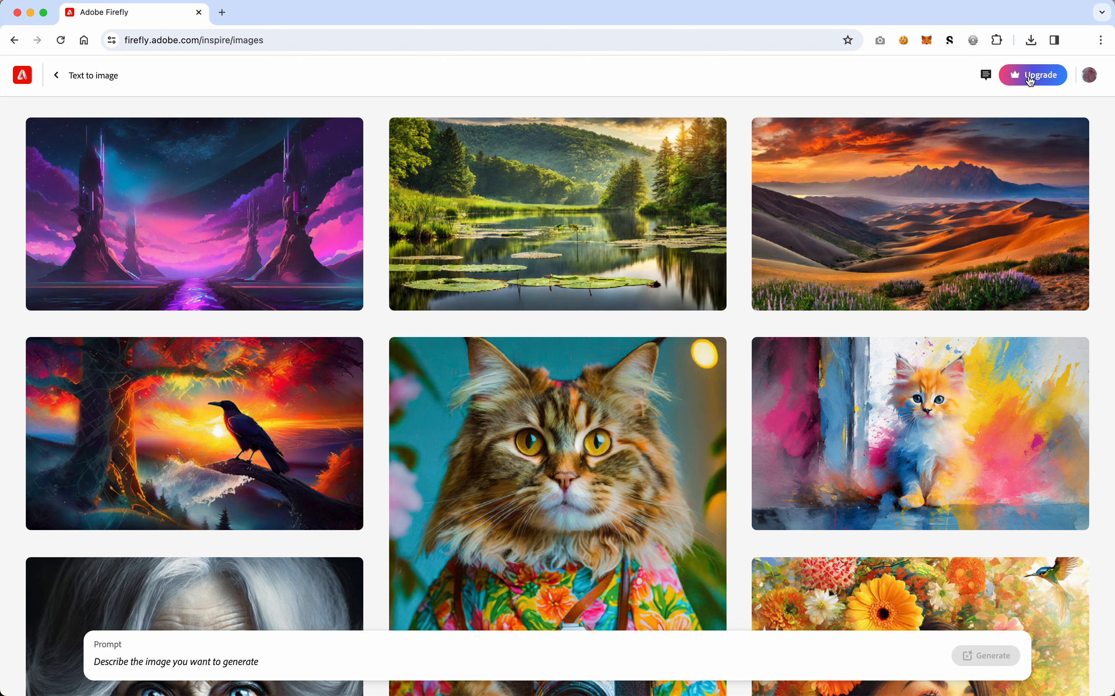
View the Adobe Firefly and Adobe Express premium plan offers, and return to the Text to image page.
click(1032, 82)
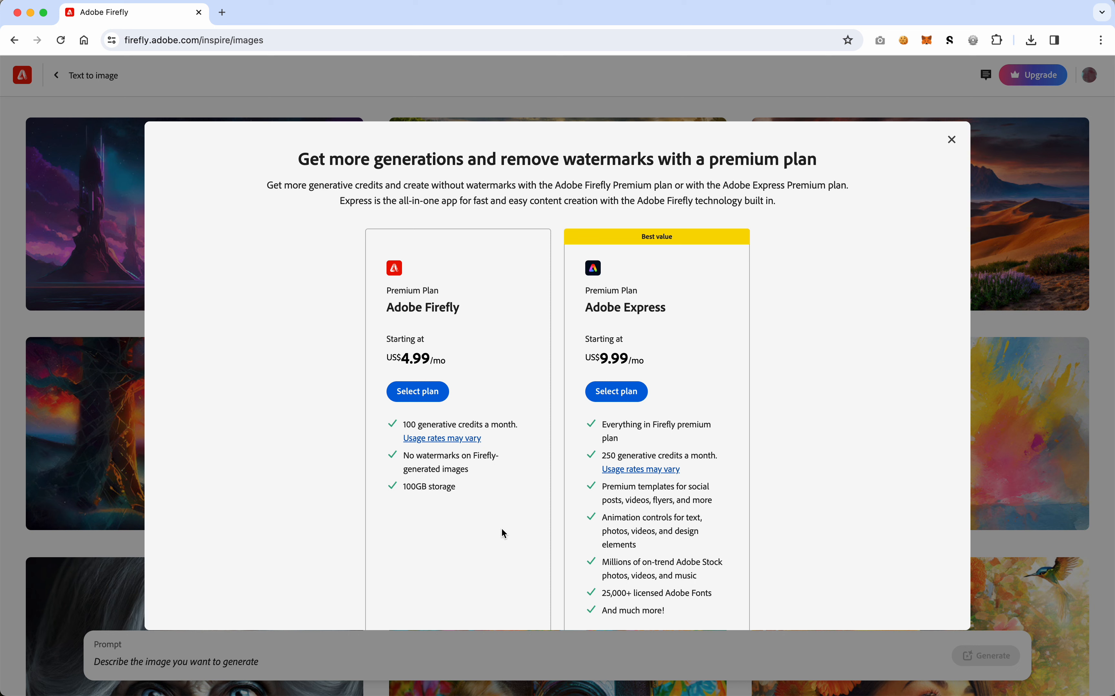
click(953, 139)
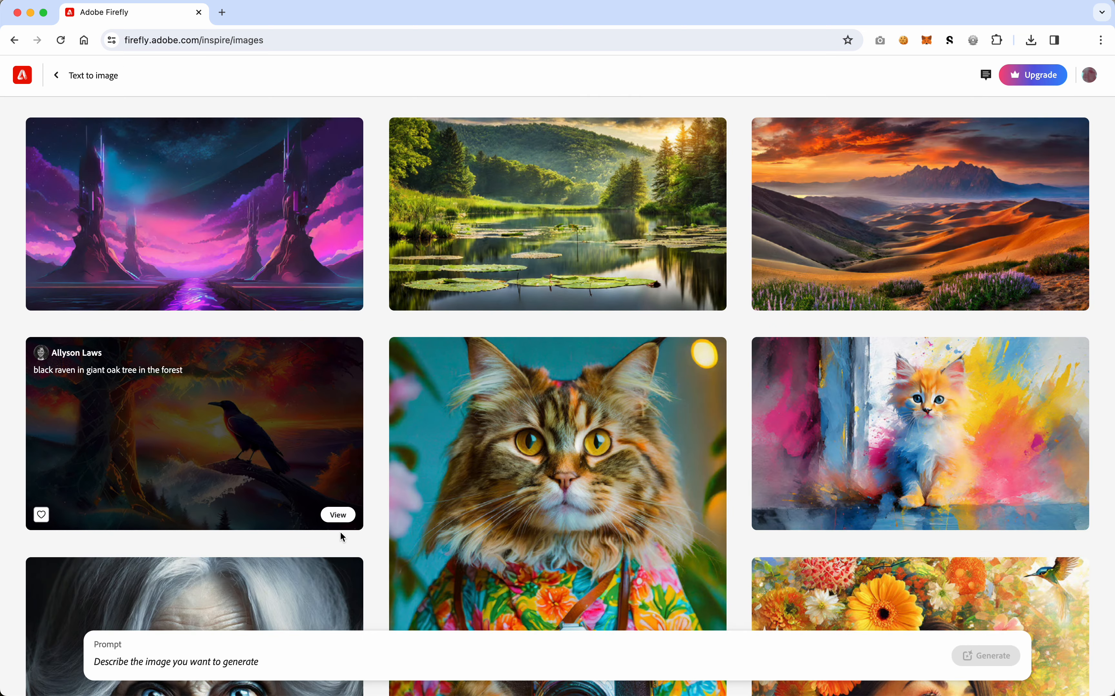
Enter the prompt "A dog riding a beautiful dolphin" and start generating the image.
click(249, 661)
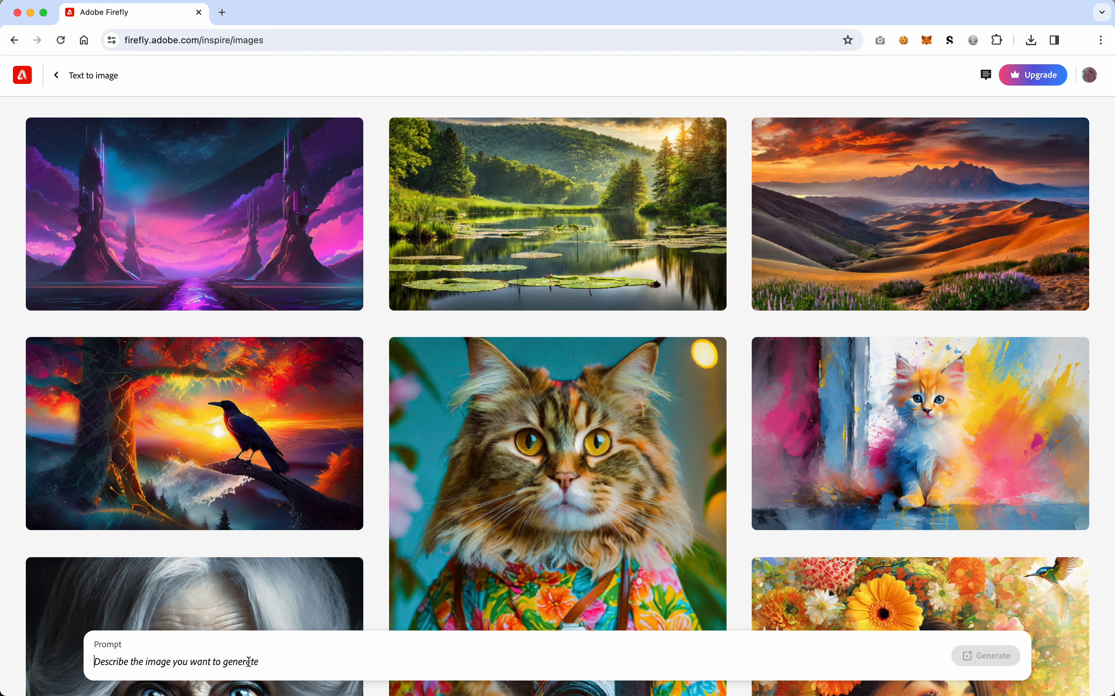
text(A dog)
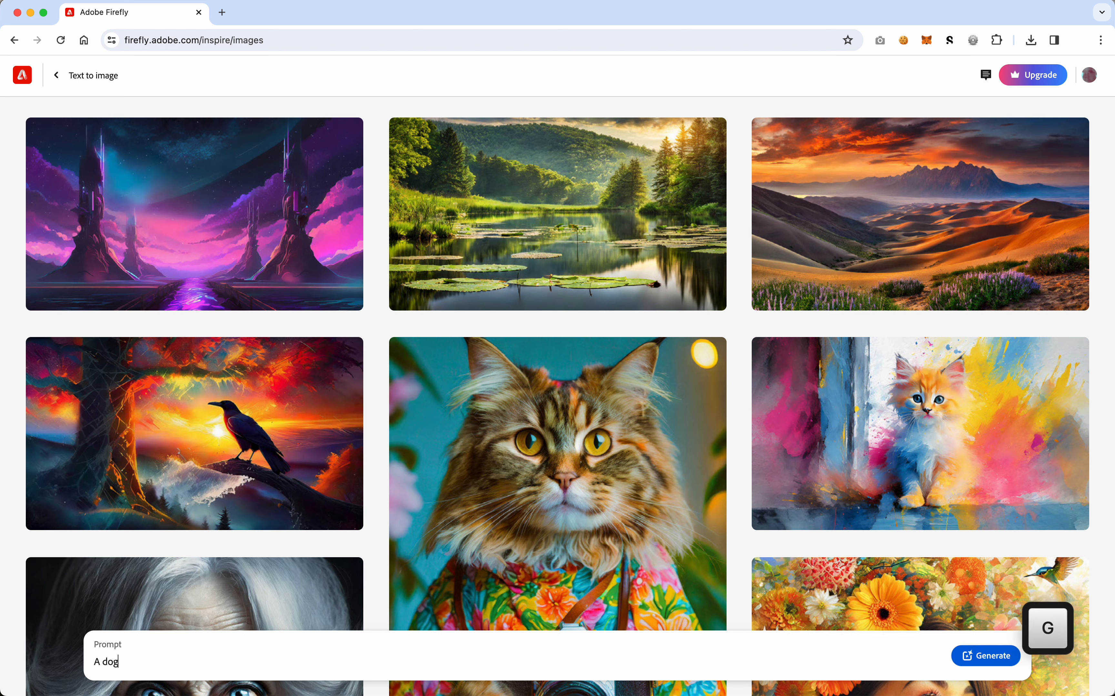
text( riding a be)
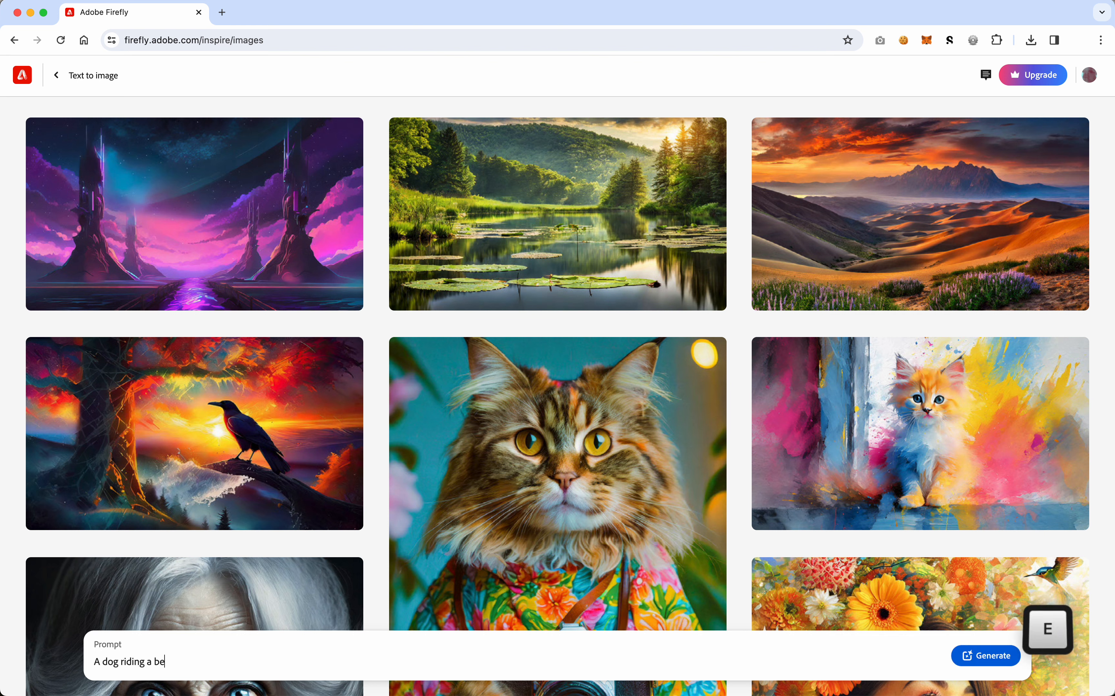
text(autiful dol)
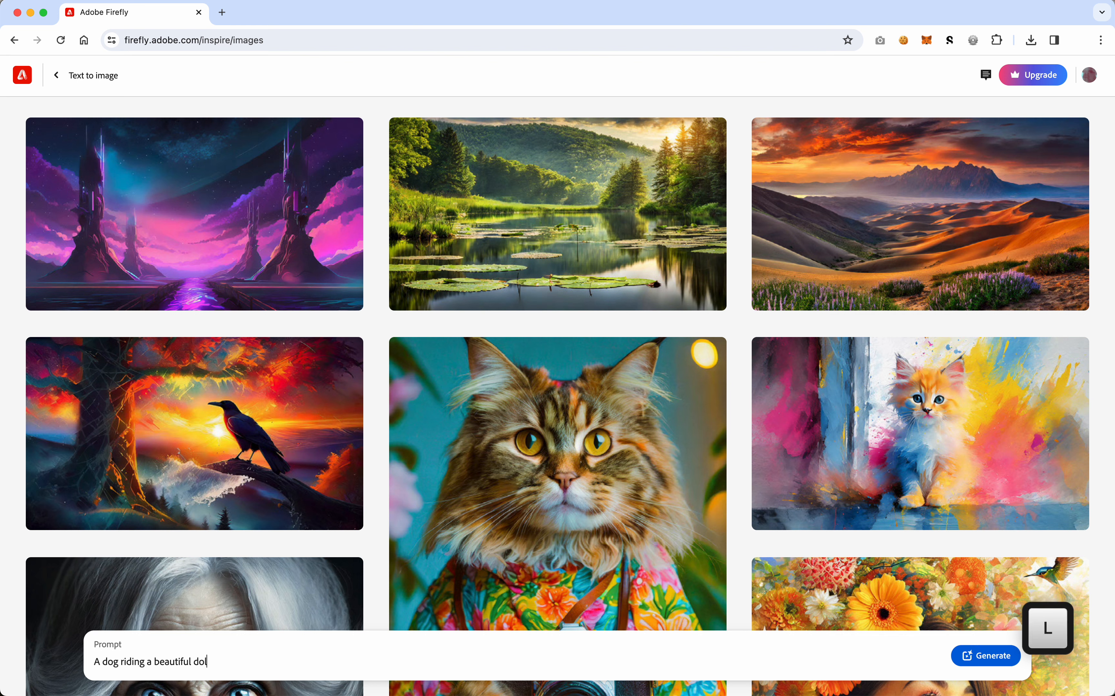
text(phin)
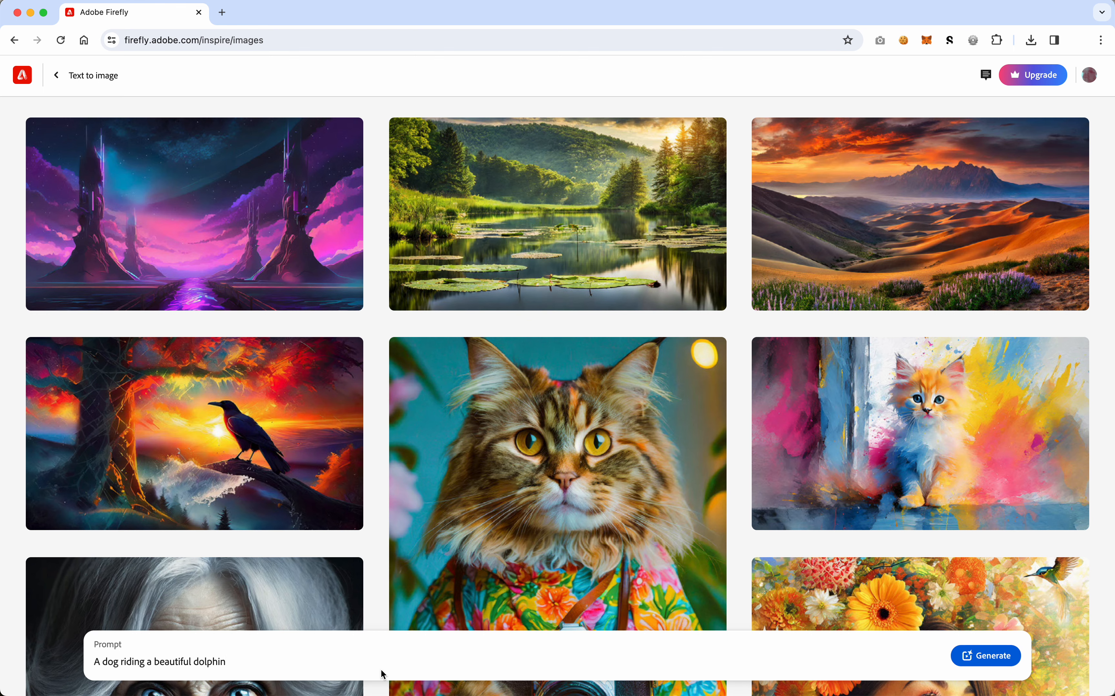
click(990, 659)
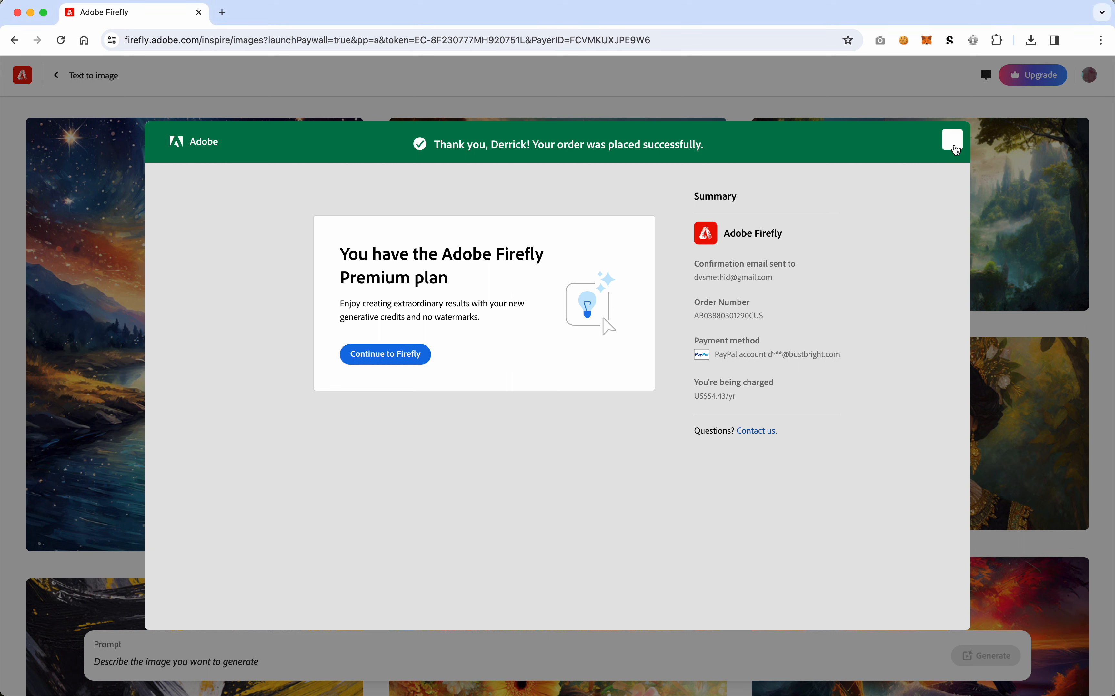
Dismiss the order confirmation and generate images from the prompt "Dog riding dolphin".
click(955, 146)
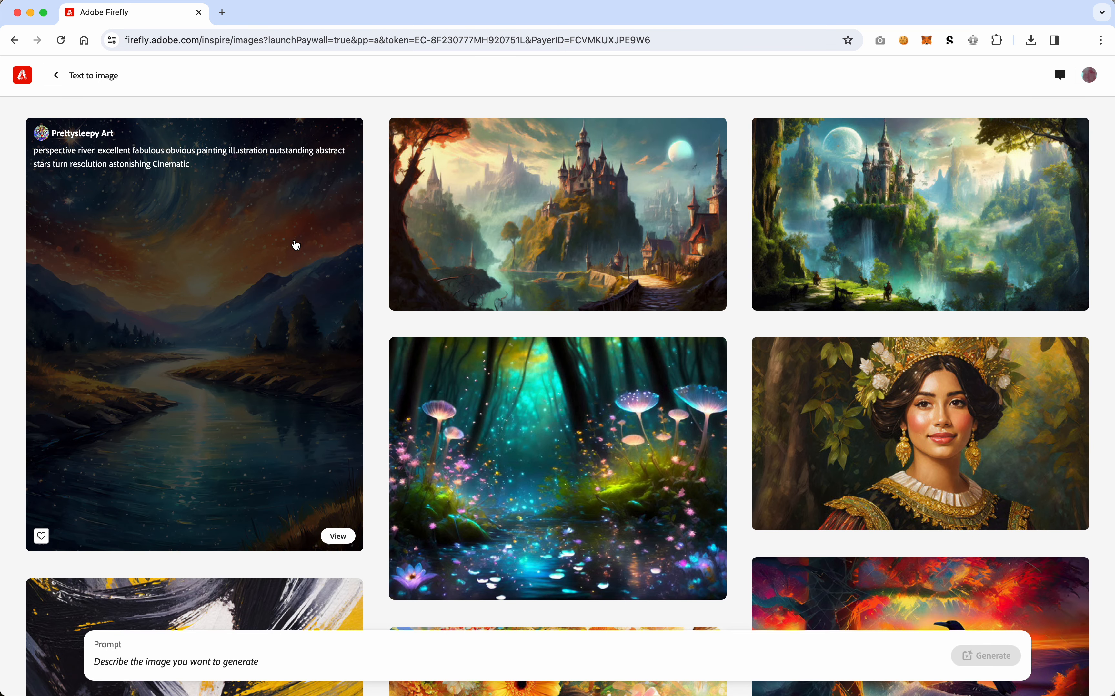
click(181, 661)
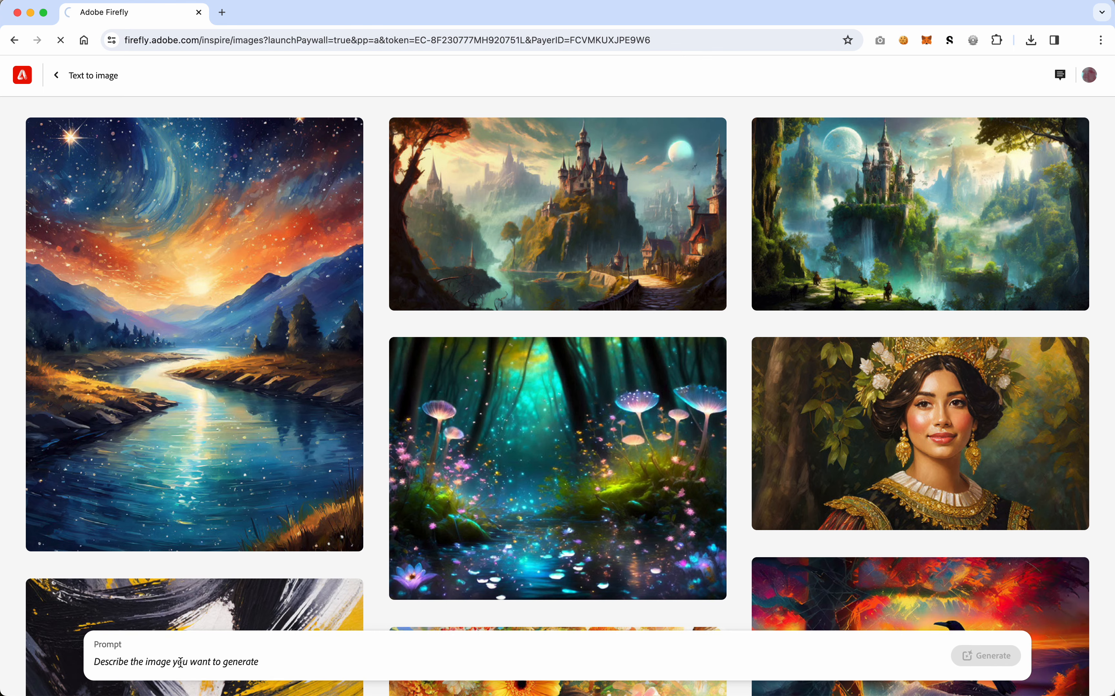
key(space)
key(d)
key(space)
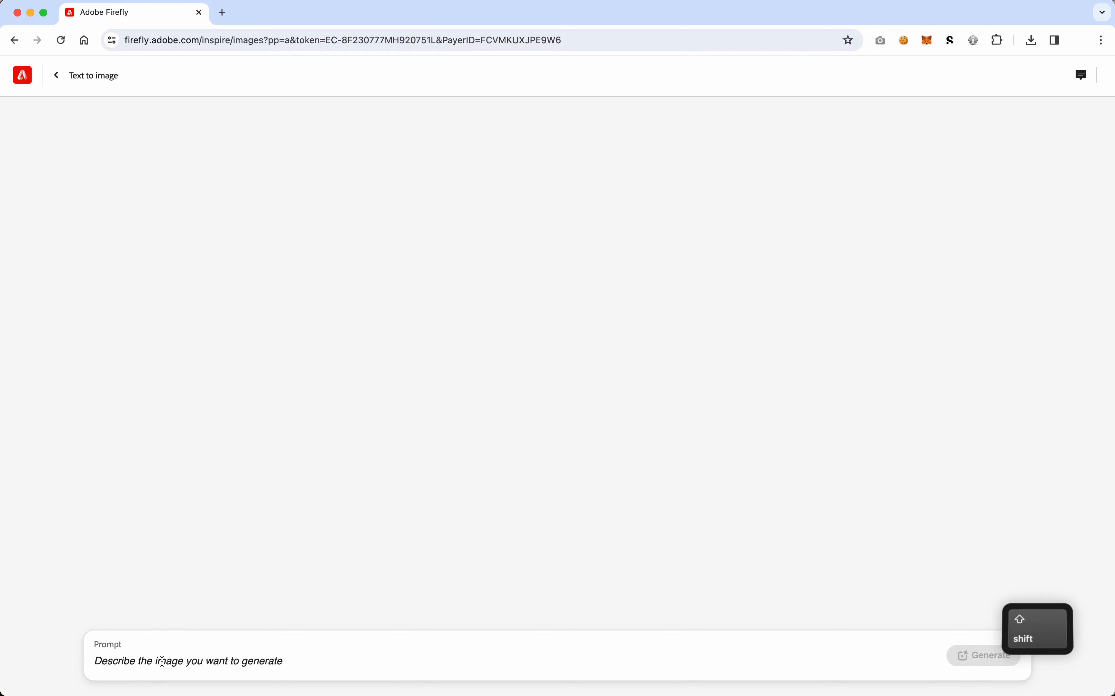
text(Dog riding do)
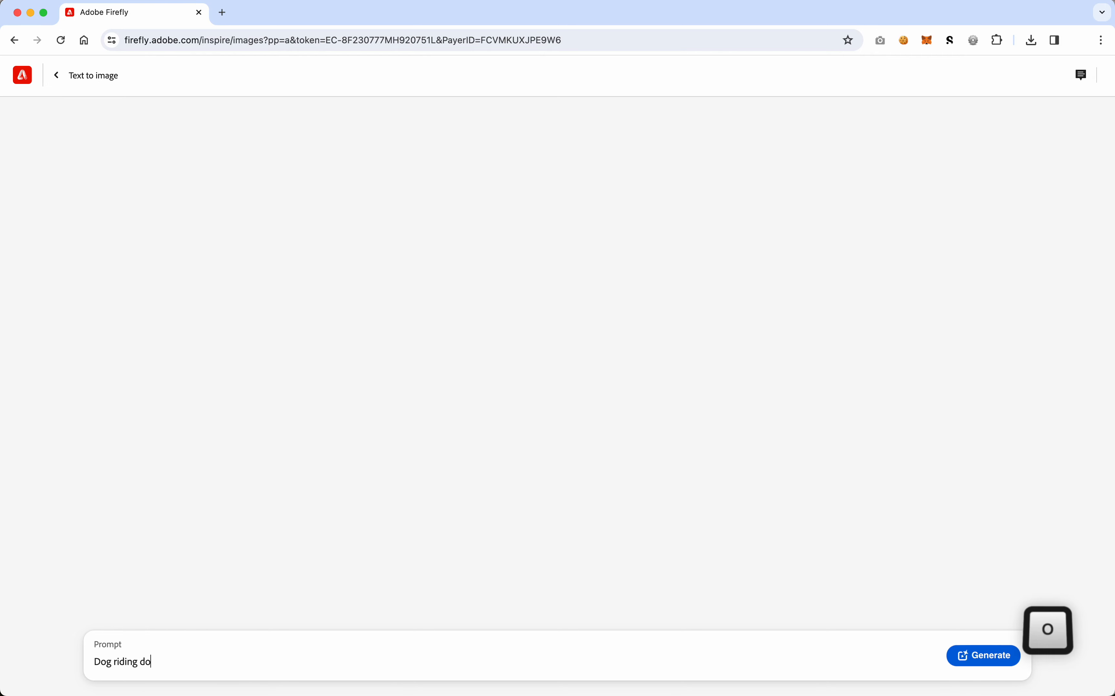
text(lphin)
key(Return)
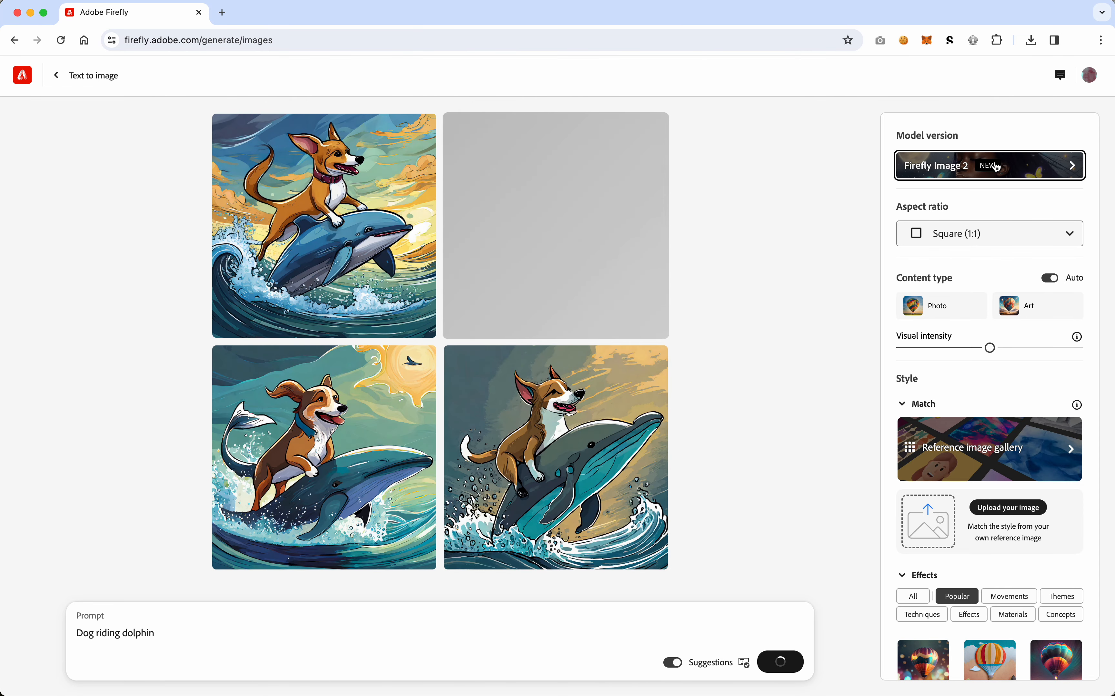
Look at the available model versions and leave the selection without changing it.
click(1012, 164)
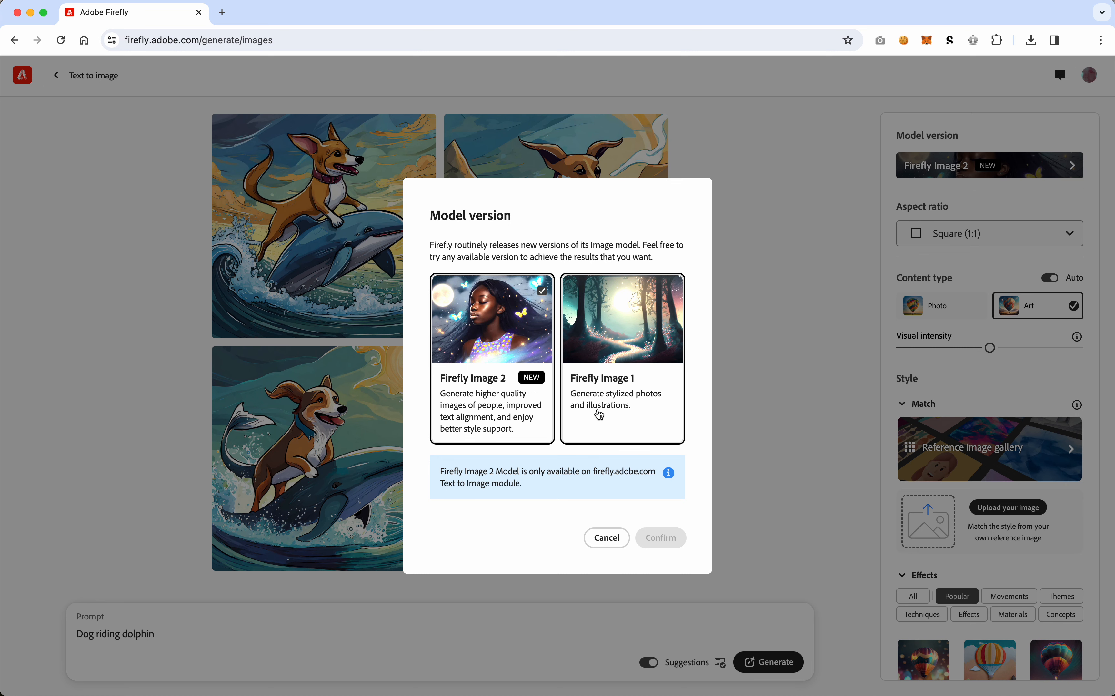
click(607, 537)
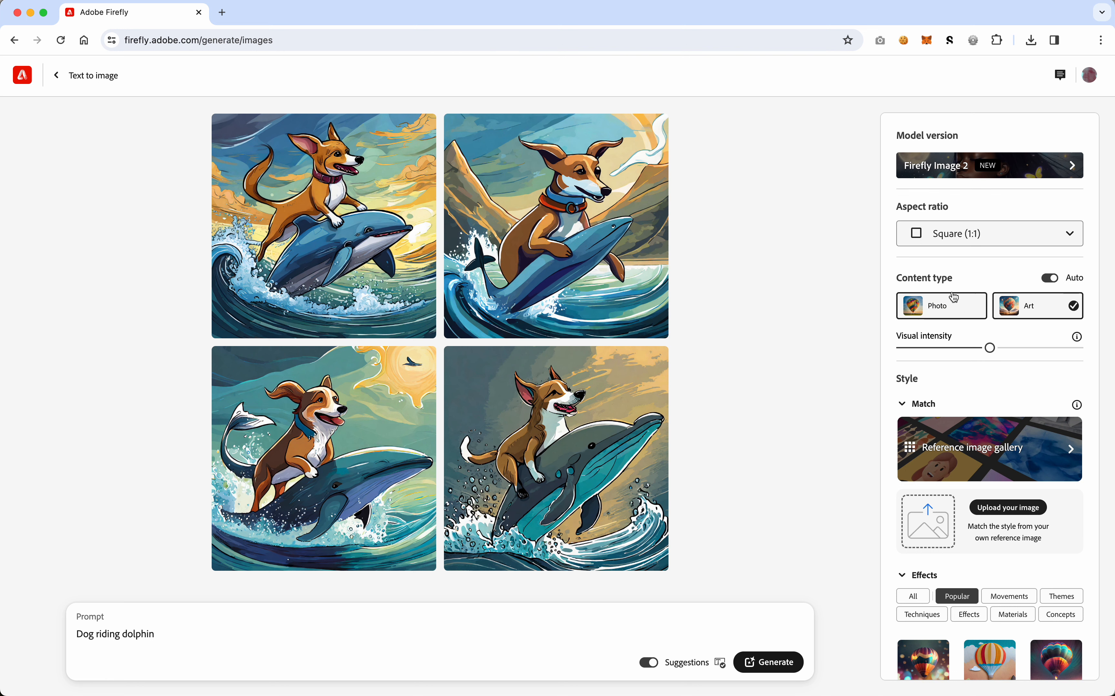
Set the content type to Photo, raise the visual intensity to near its maximum, and regenerate the images.
click(963, 310)
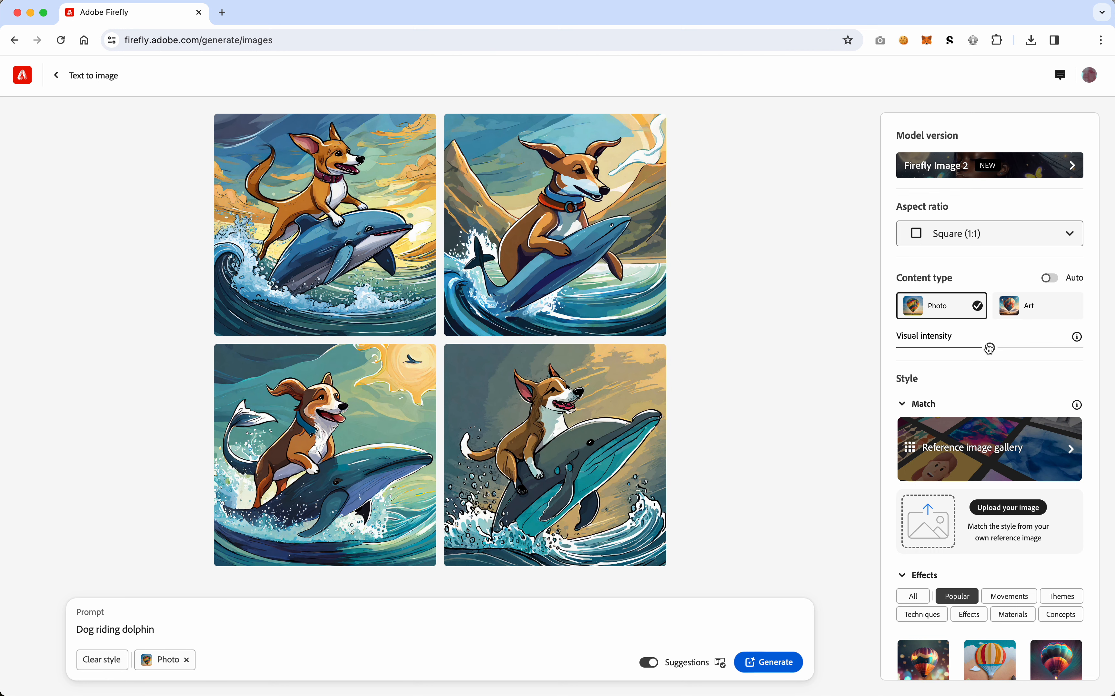
drag(991, 348, 1065, 351)
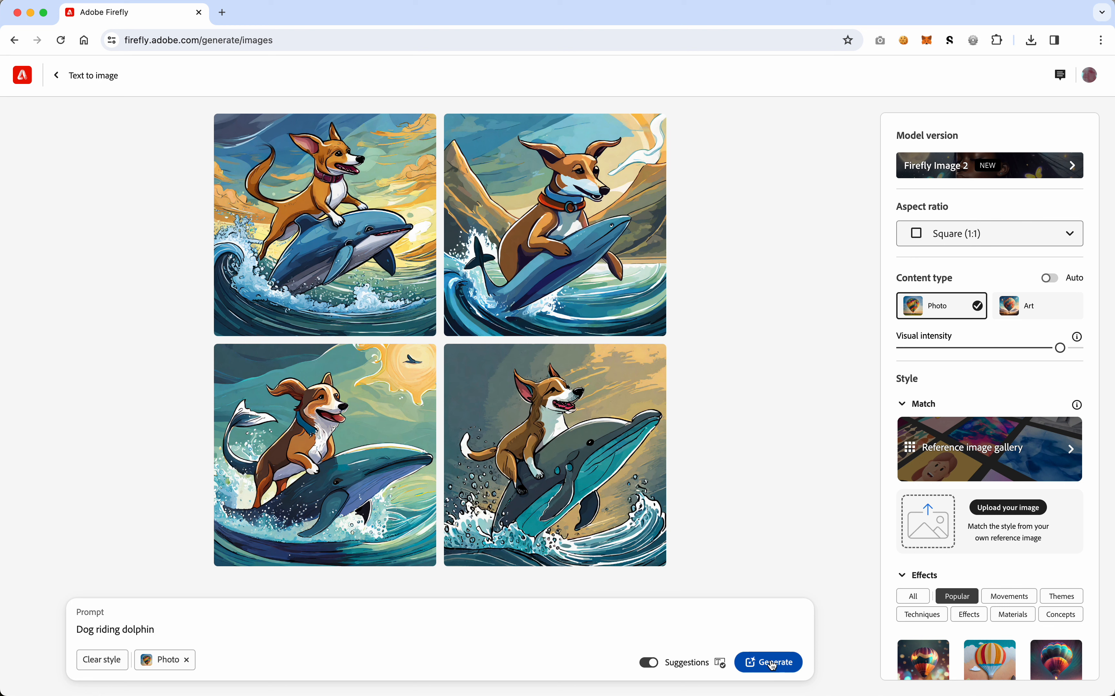
click(773, 664)
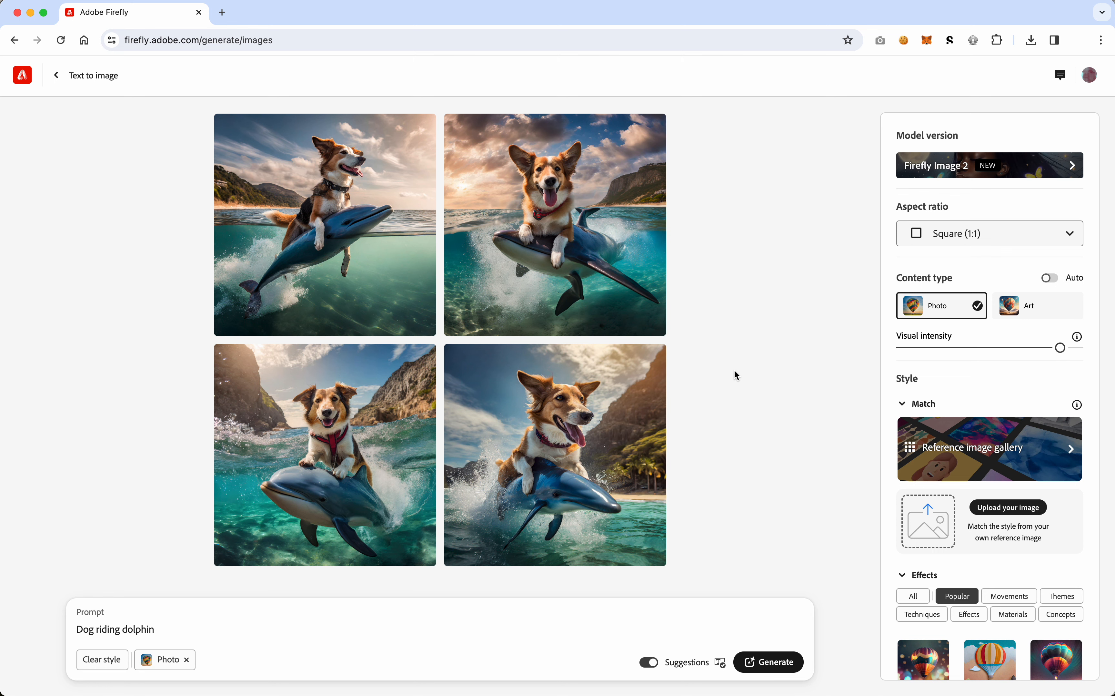
Lower the visual intensity to about a quarter of its range and regenerate the images.
click(945, 348)
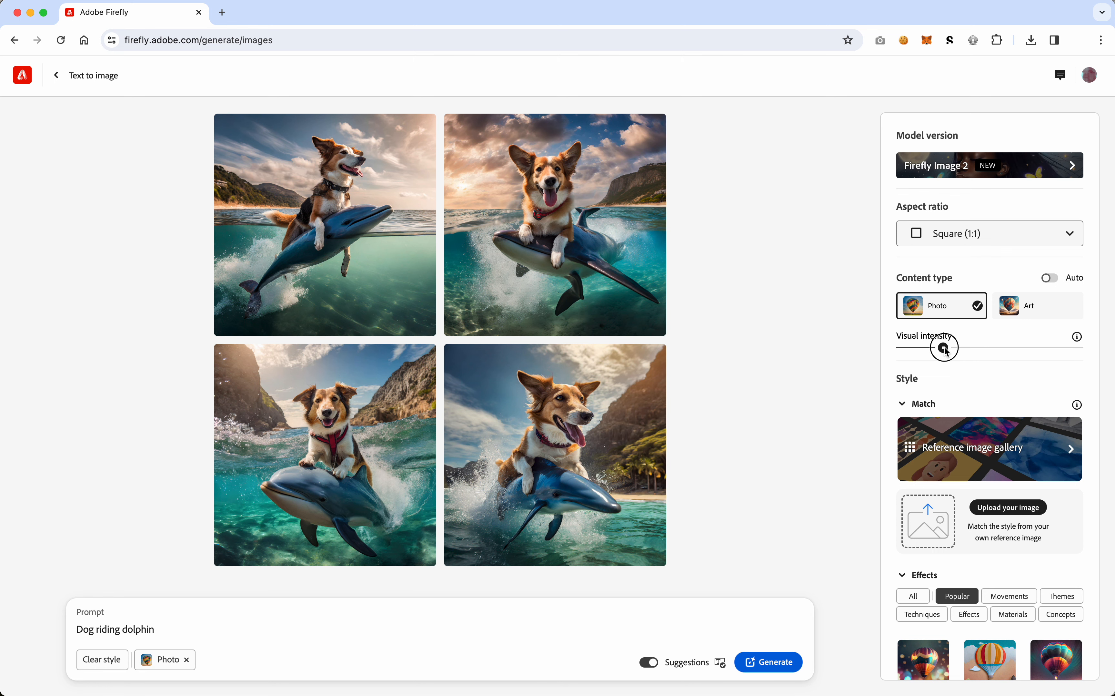
click(778, 663)
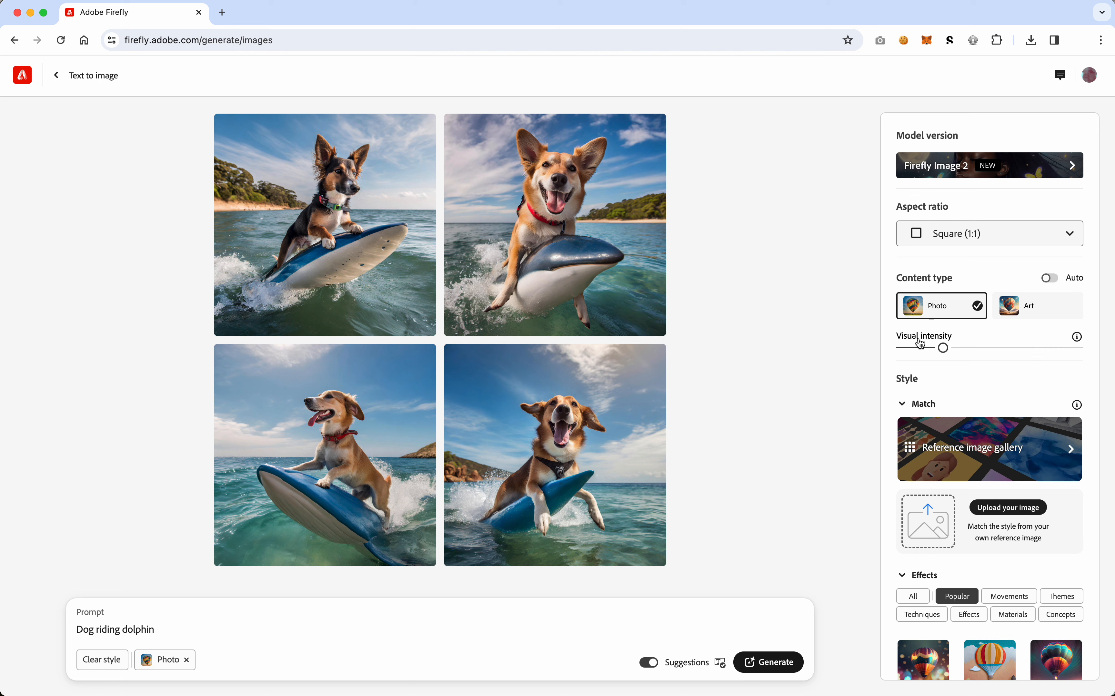
Look through the aspect ratio options without choosing a different one.
click(1008, 238)
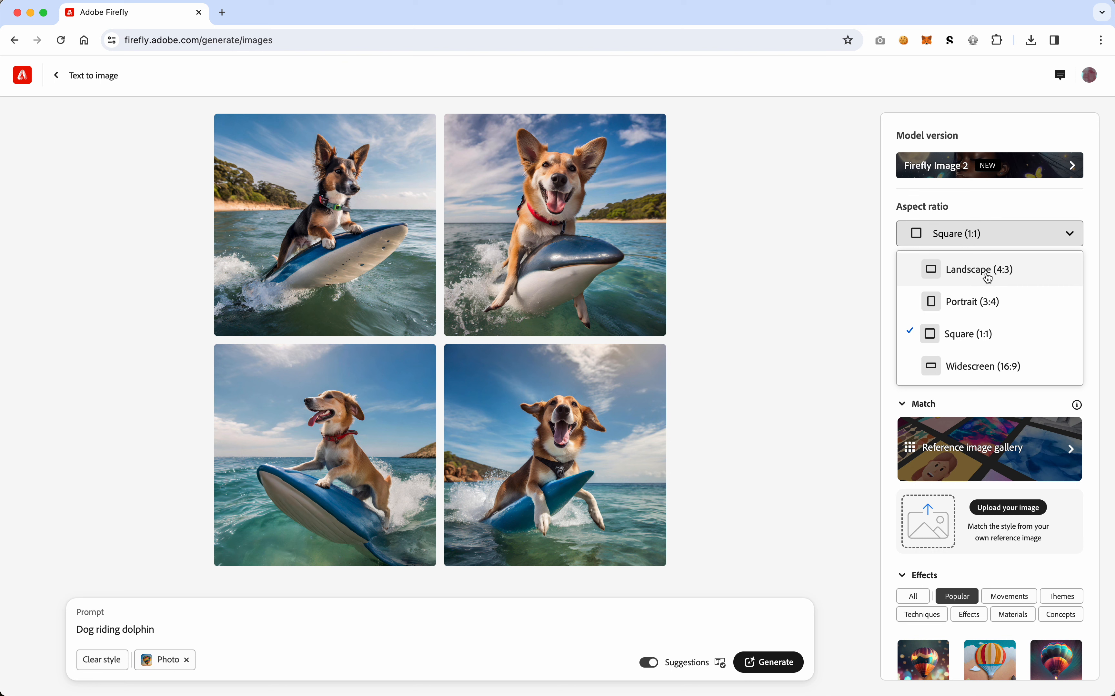
click(980, 199)
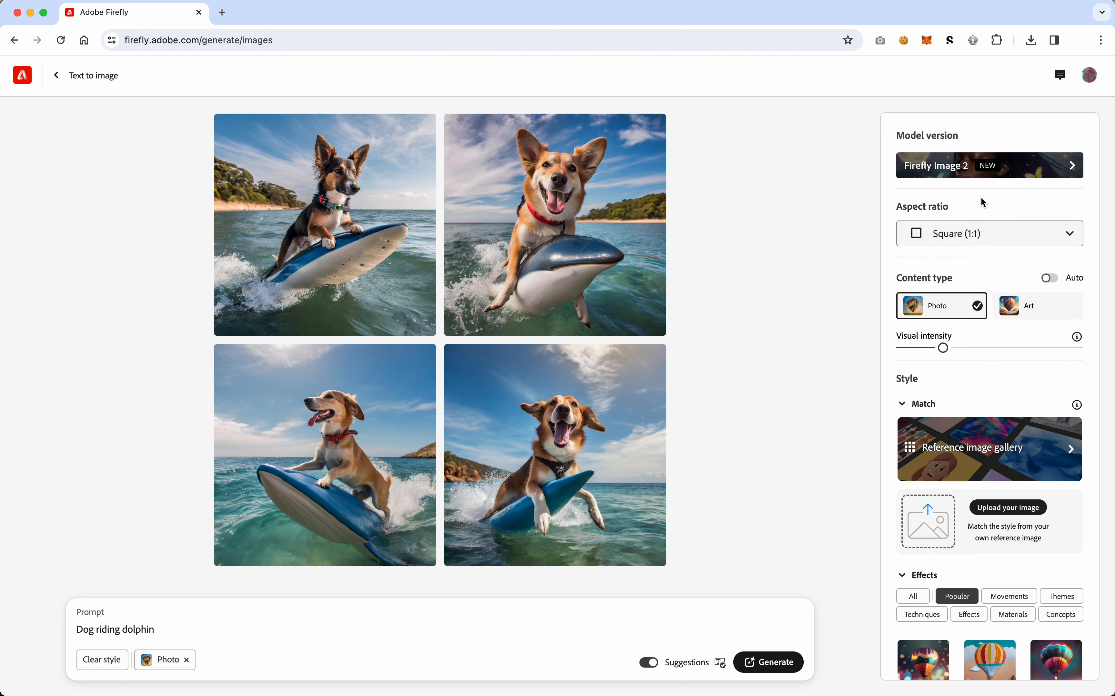
Apply the Cubism effect from the Movements category and switch the content type to Art.
scroll(941, 394, down, 5)
scroll(942, 399, down, 3)
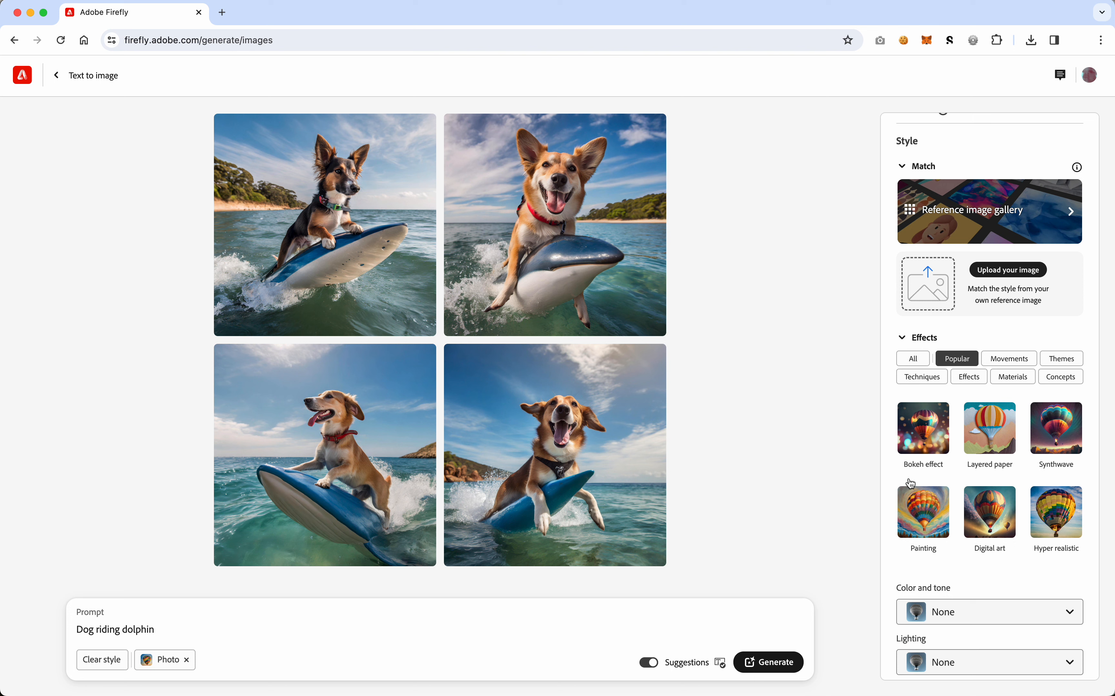
click(1010, 358)
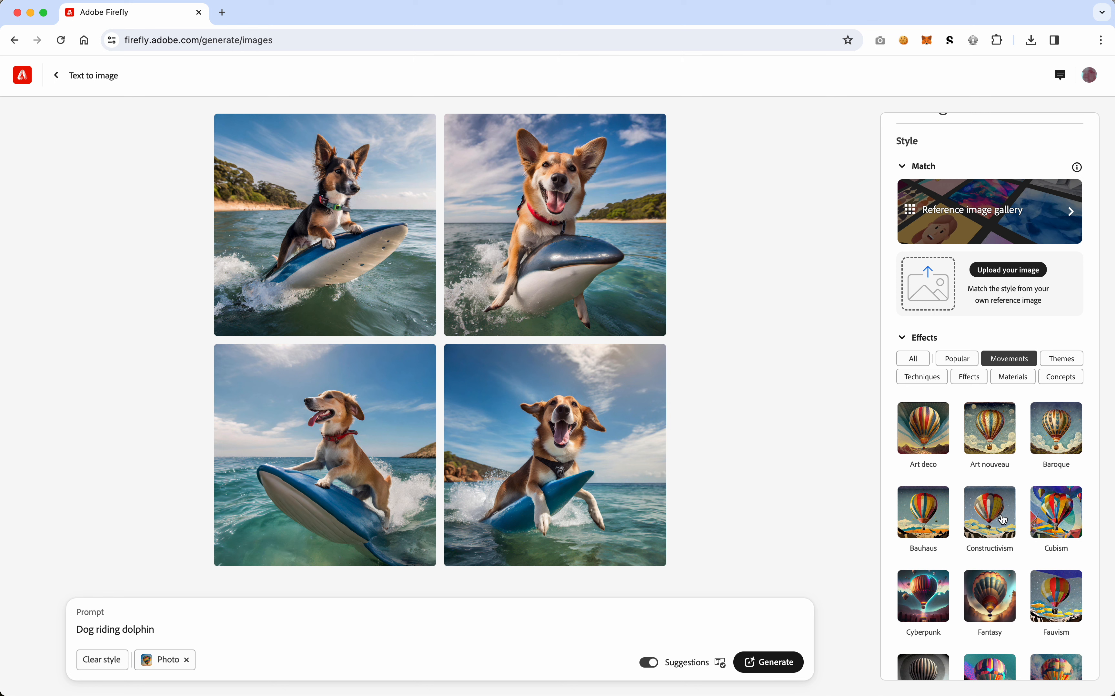
click(1045, 518)
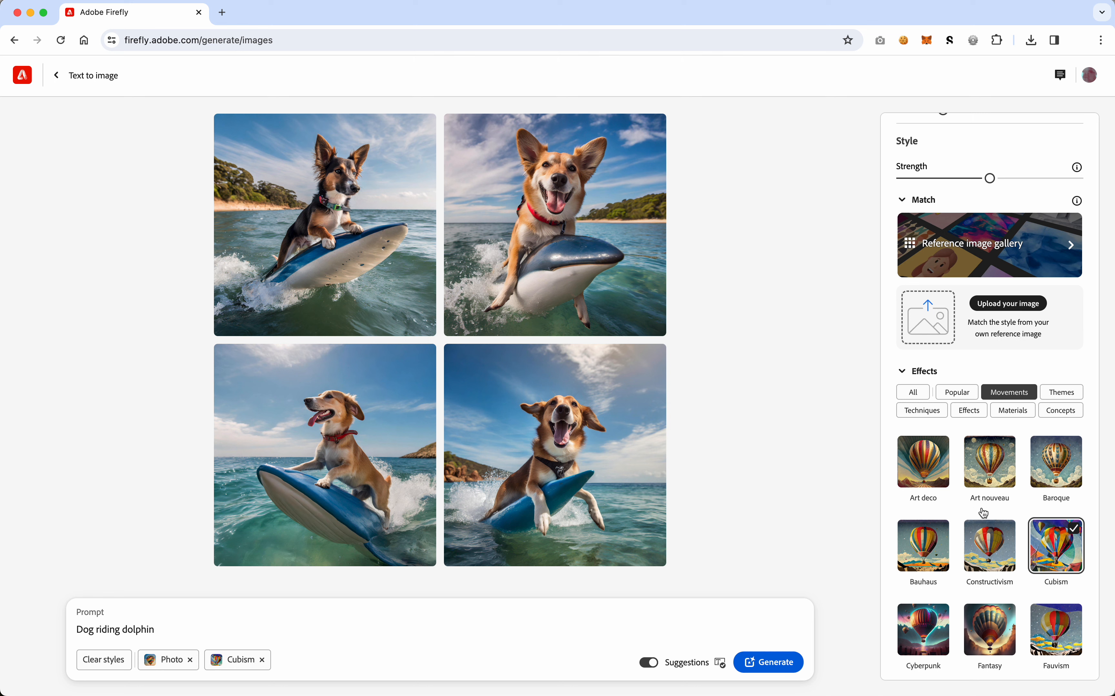
scroll(984, 512, up, 3)
click(1026, 243)
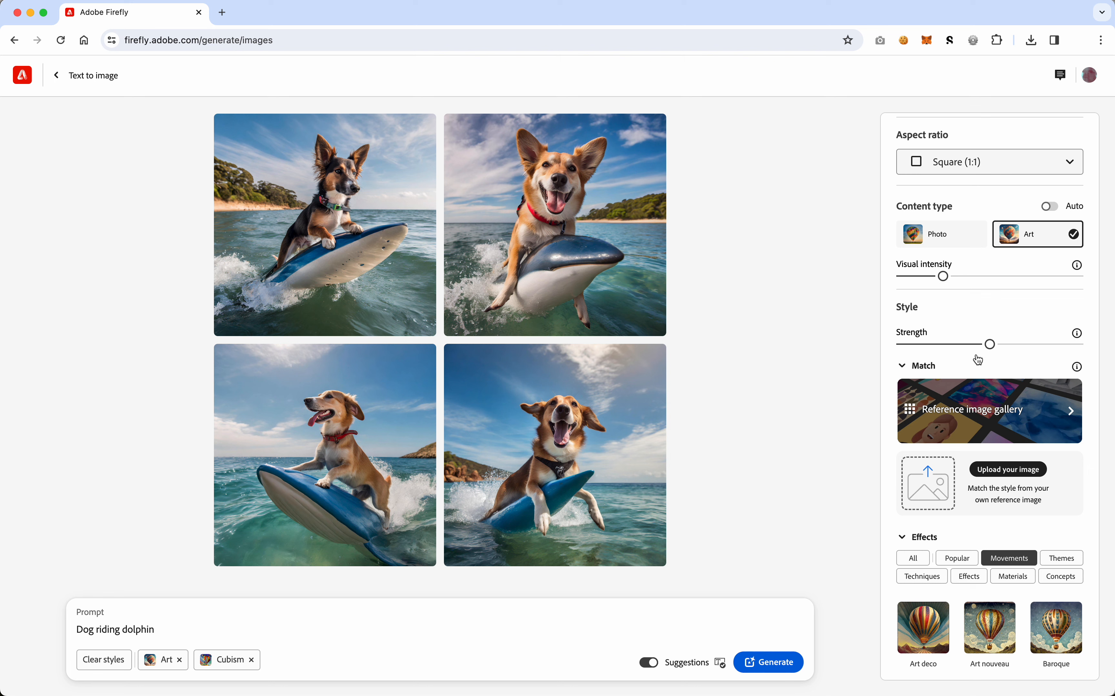
Add the Isometric style from the Effects category to the Art and Cubism styles.
scroll(980, 359, down, 4)
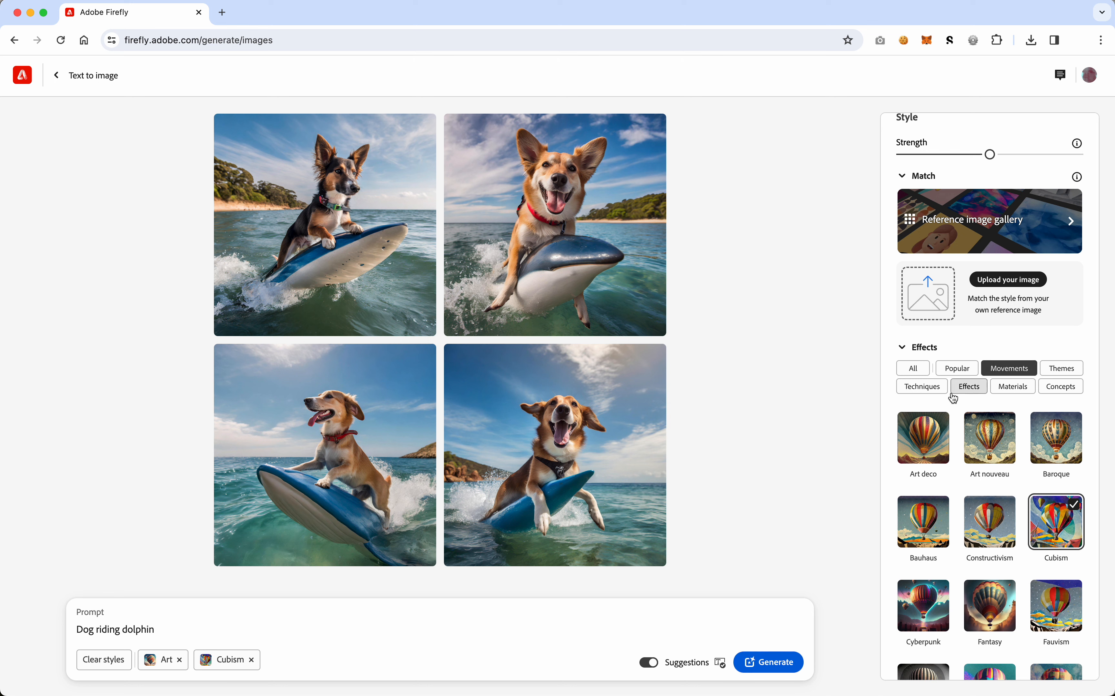
click(967, 389)
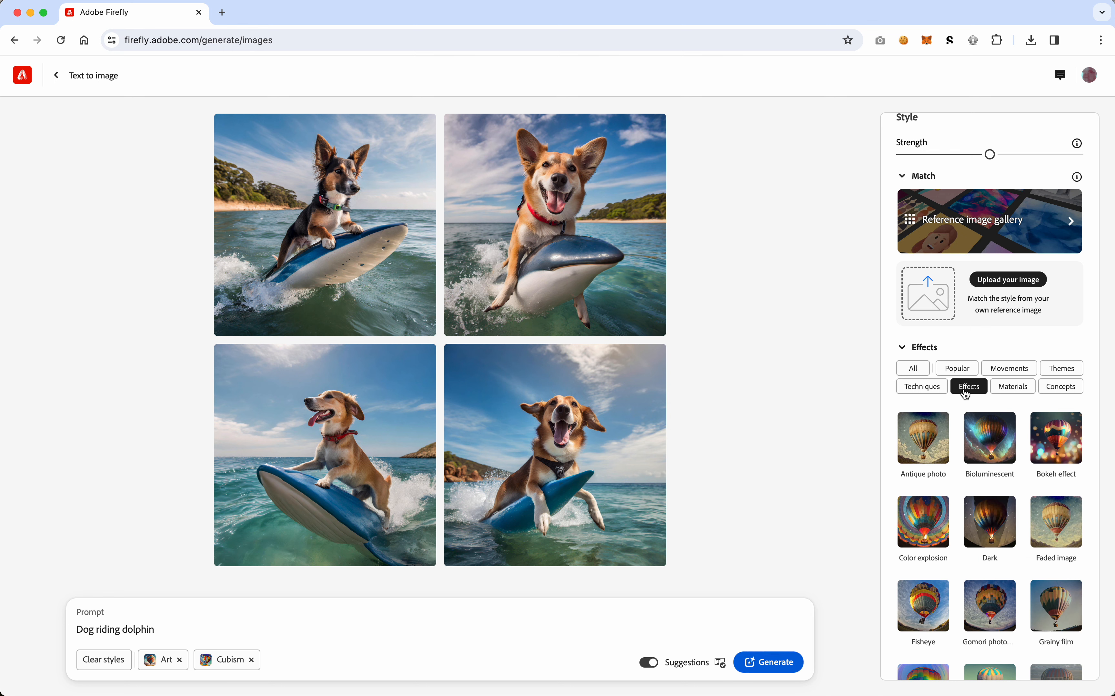
scroll(996, 488, down, 5)
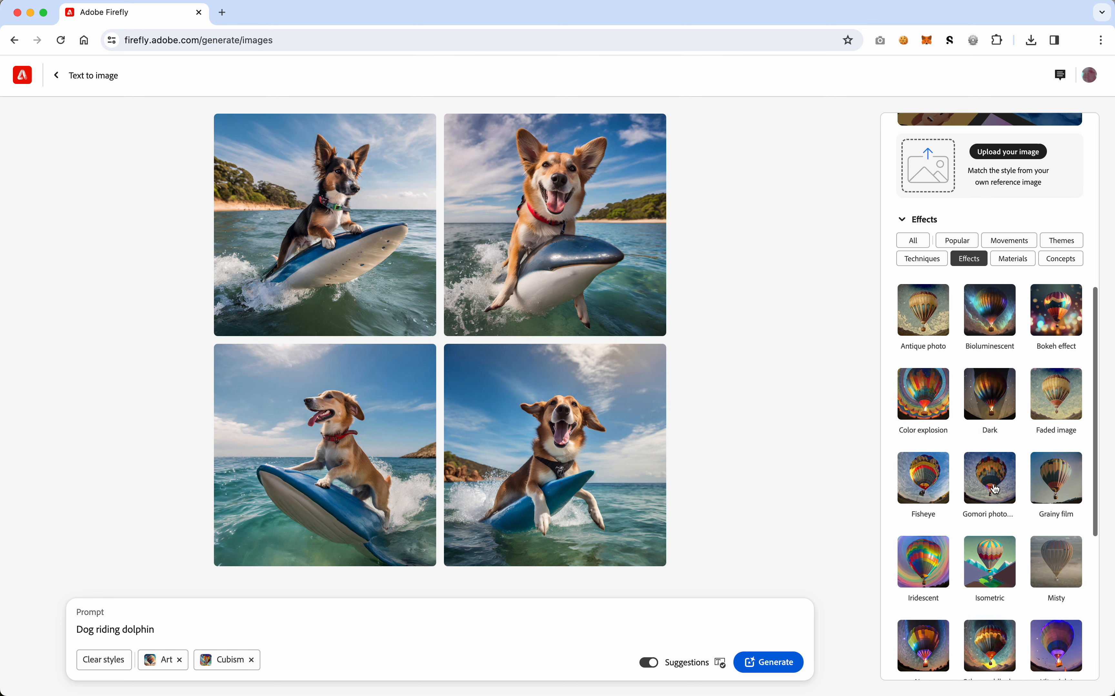
click(995, 479)
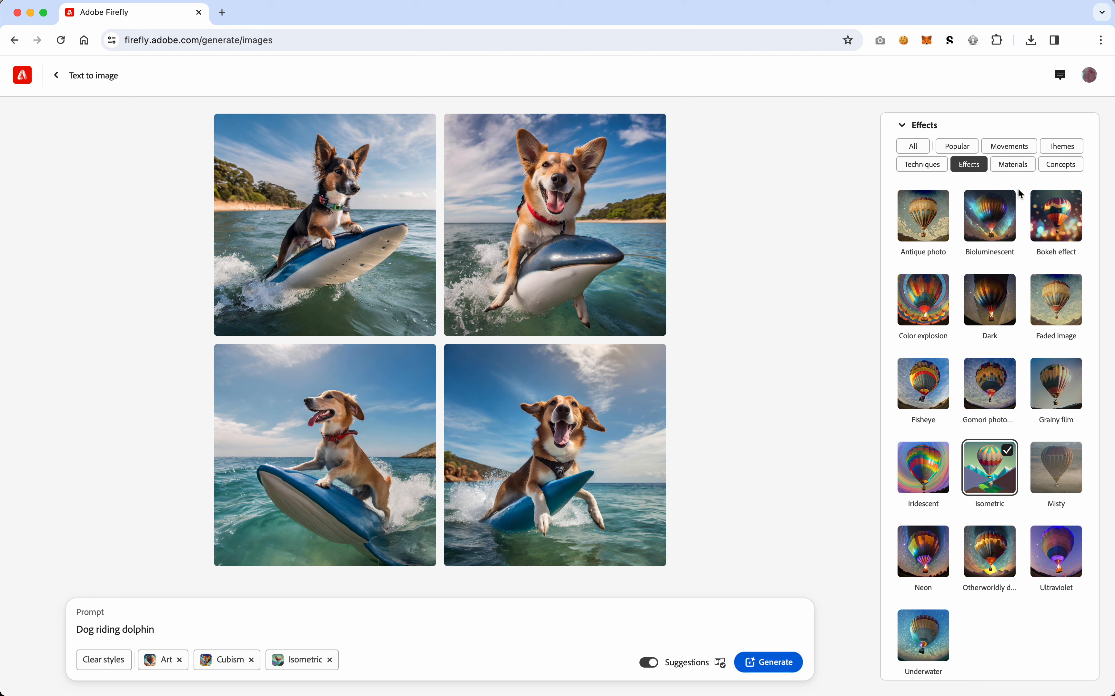
Add the 3d patterns style from the Materials category and the Futuristic style from the Concepts category.
click(1017, 171)
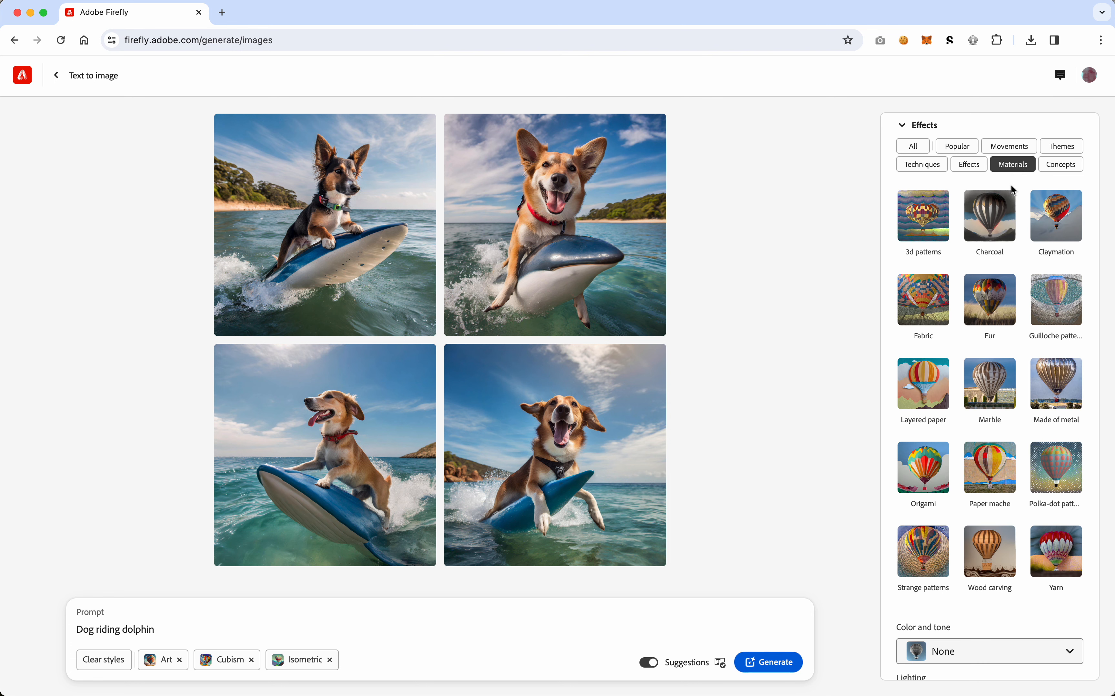
click(924, 224)
click(1054, 171)
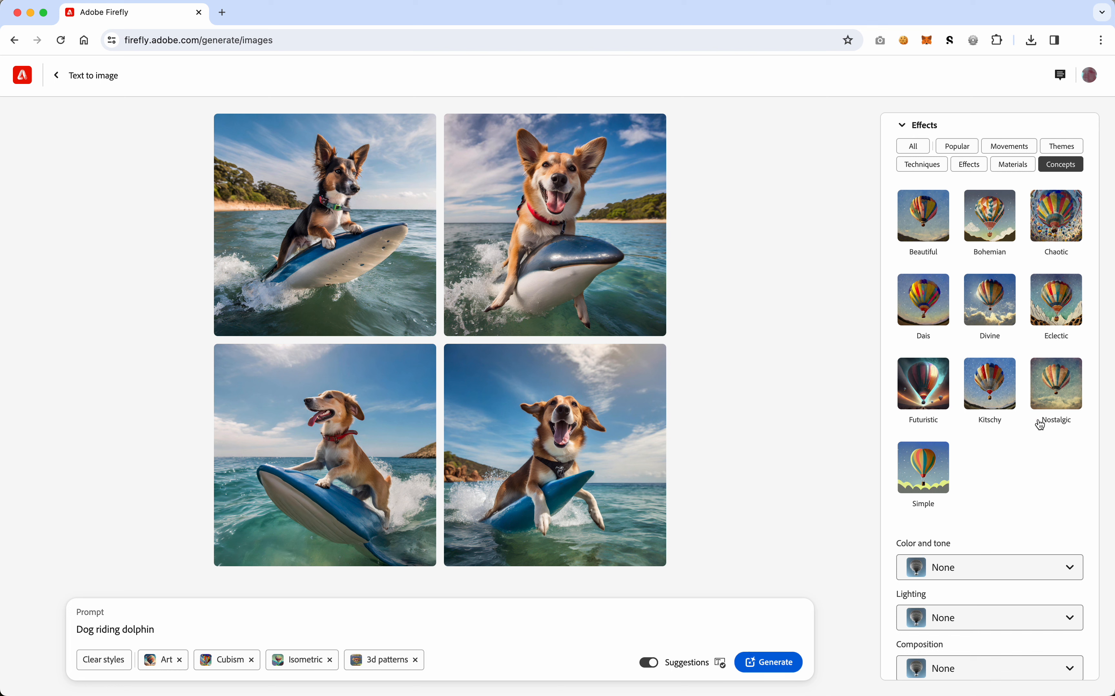
click(923, 407)
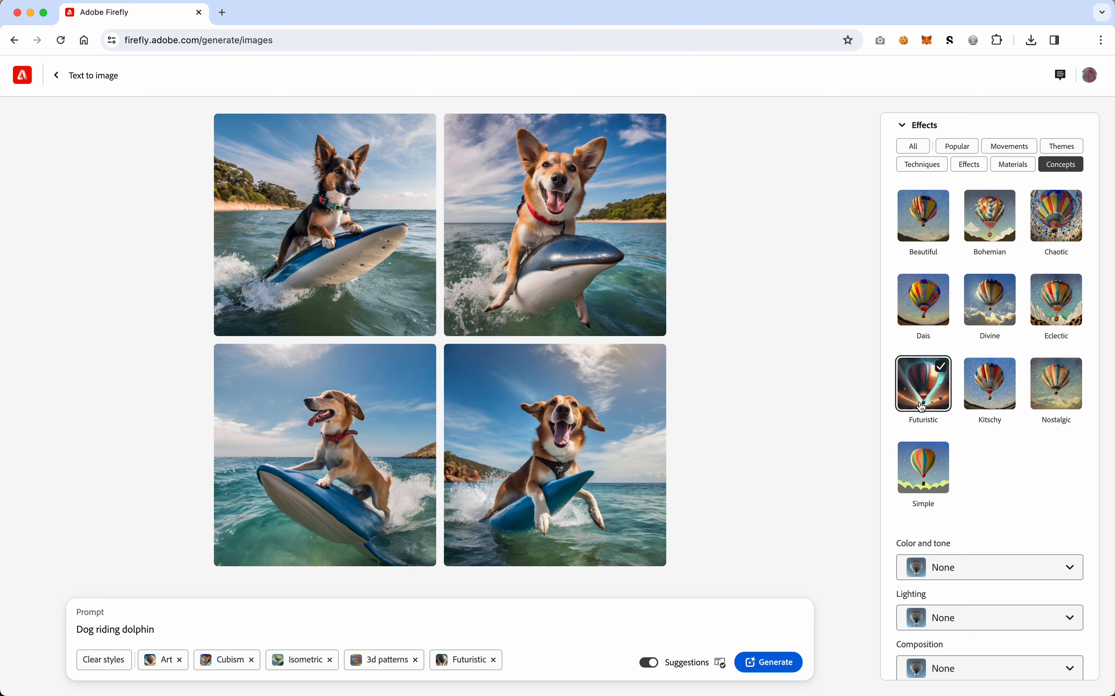
Set the color and tone to Vibrant colors and the lighting to Dramatic light.
scroll(979, 458, down, 3)
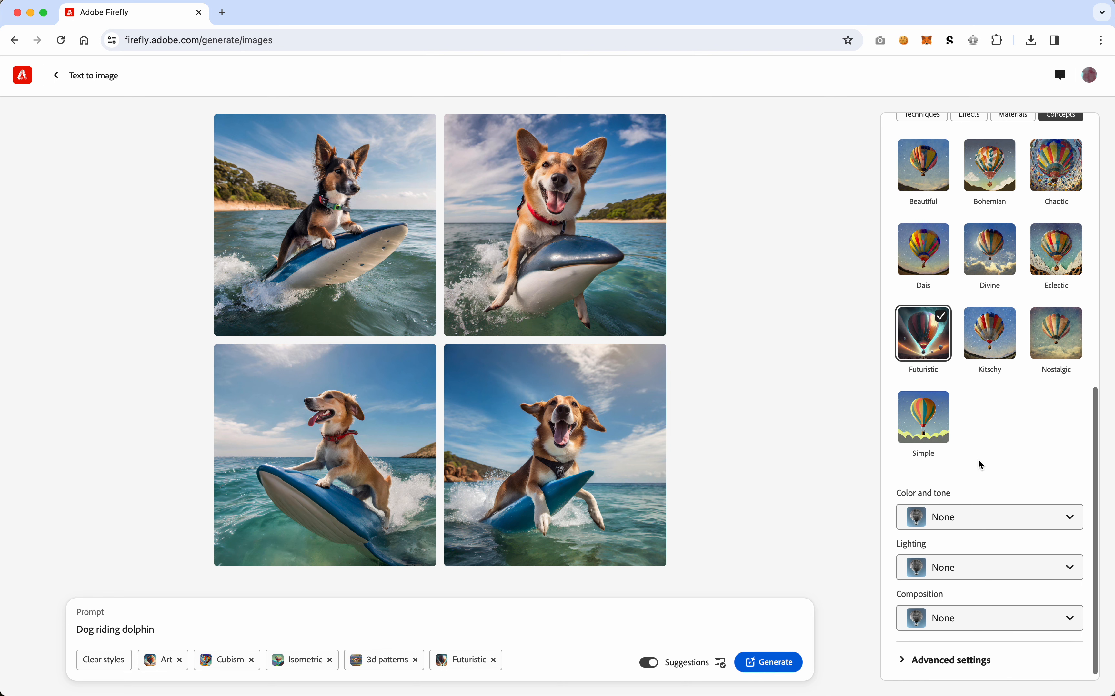
click(957, 511)
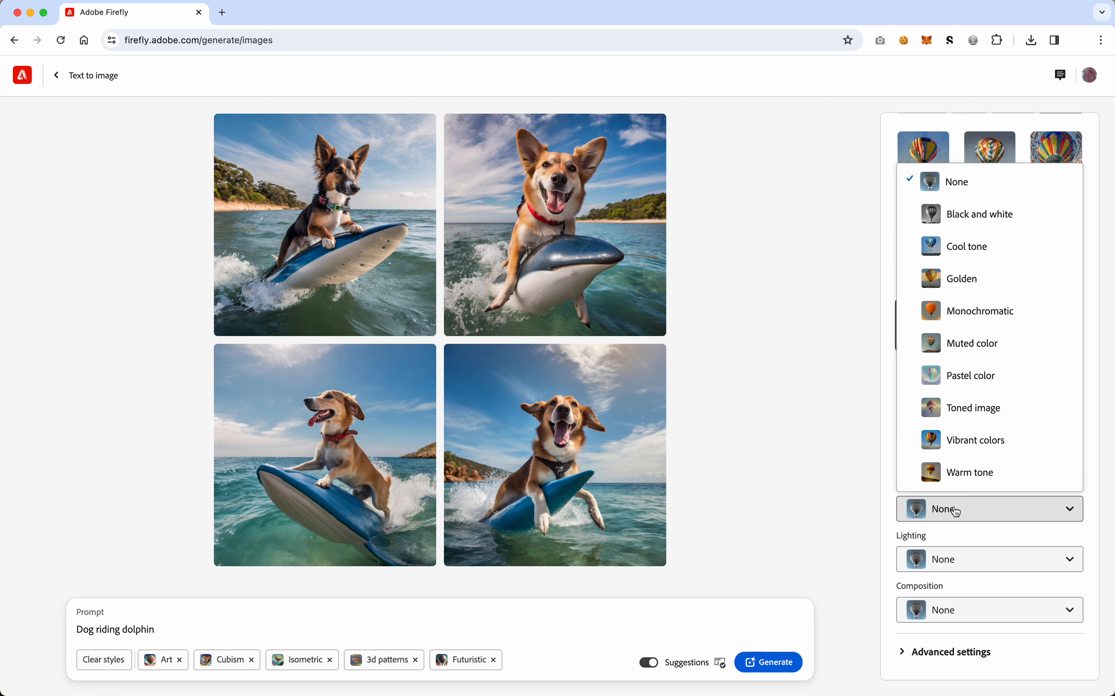
click(956, 450)
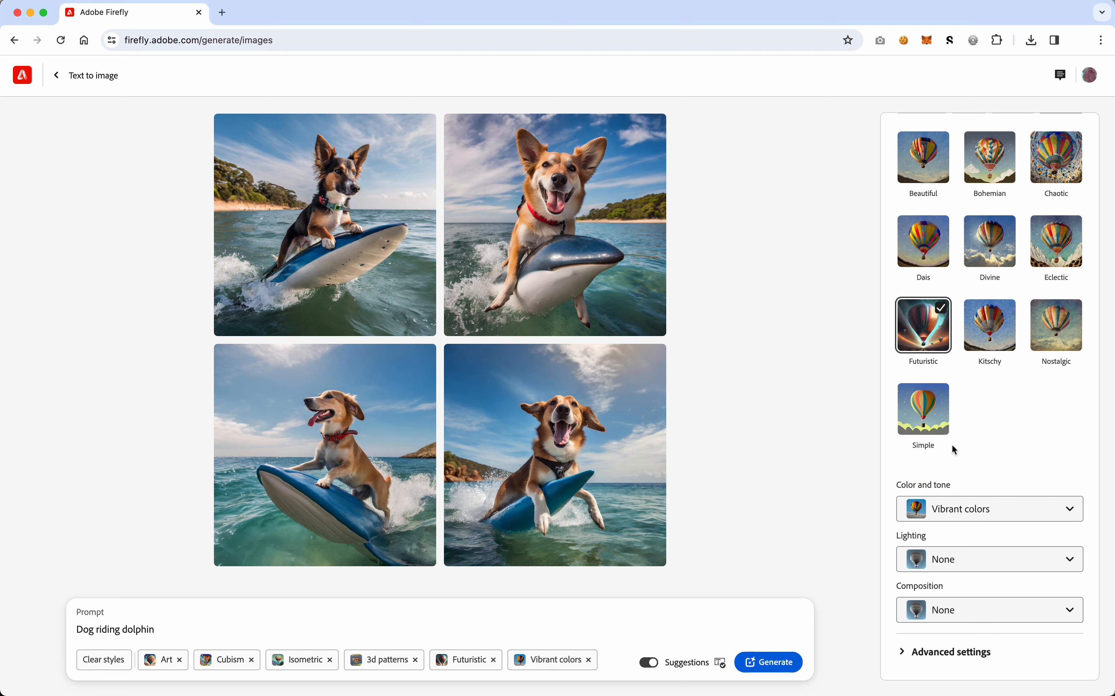
click(966, 559)
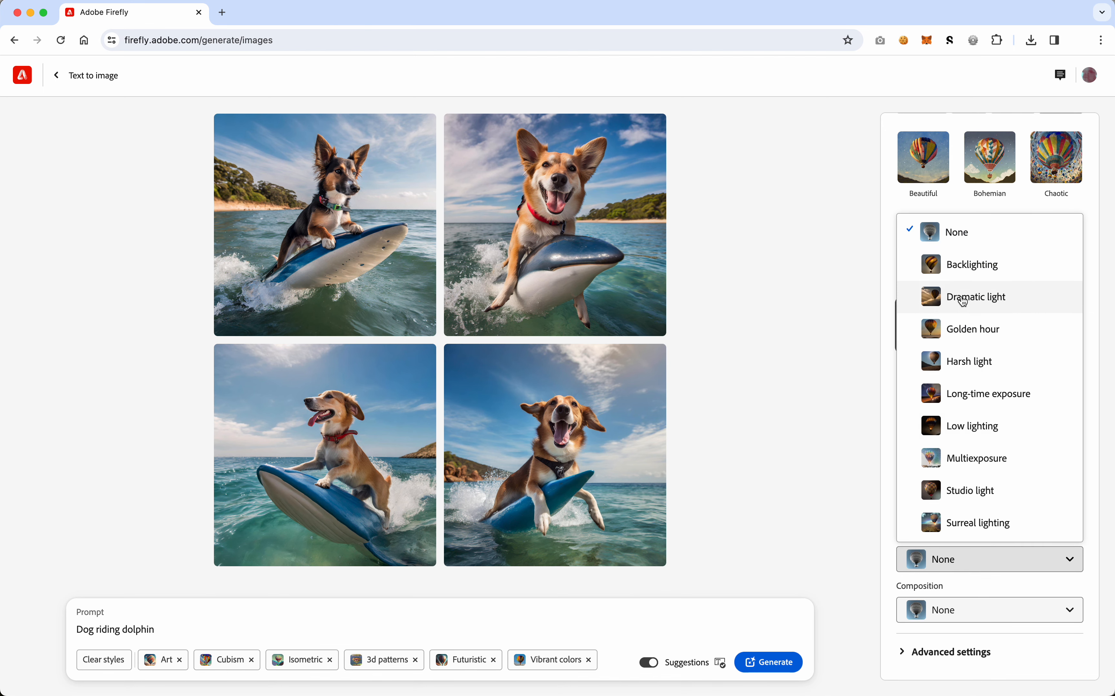
click(961, 297)
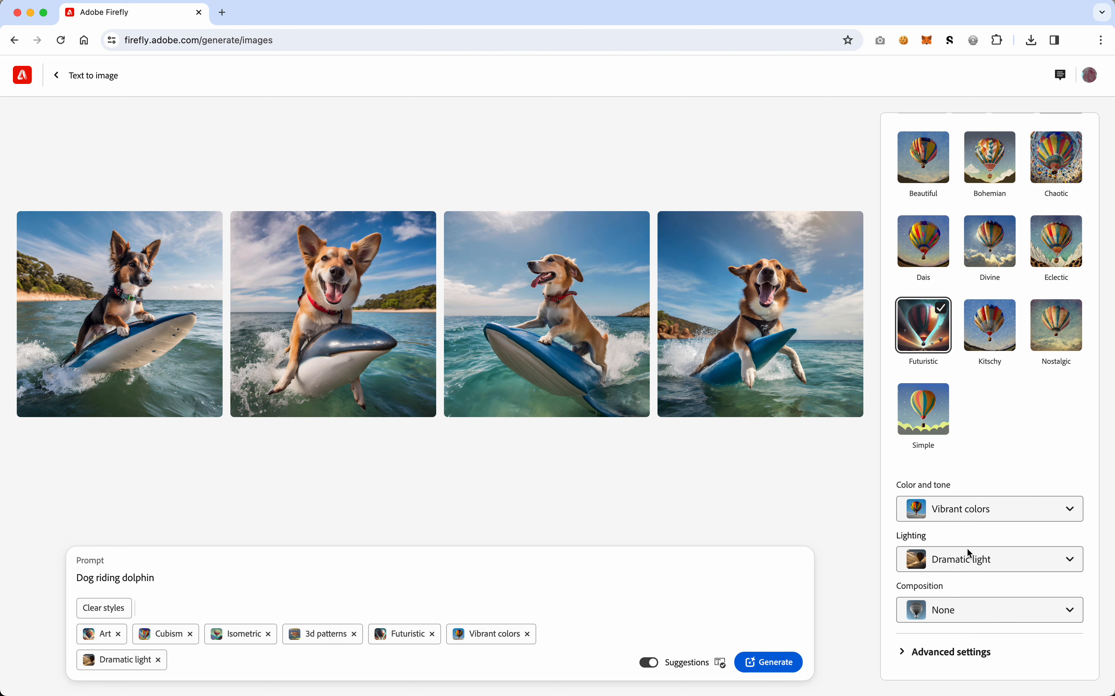
Keep the composition at None and regenerate the dog riding dolphin images with the chosen styles.
click(965, 610)
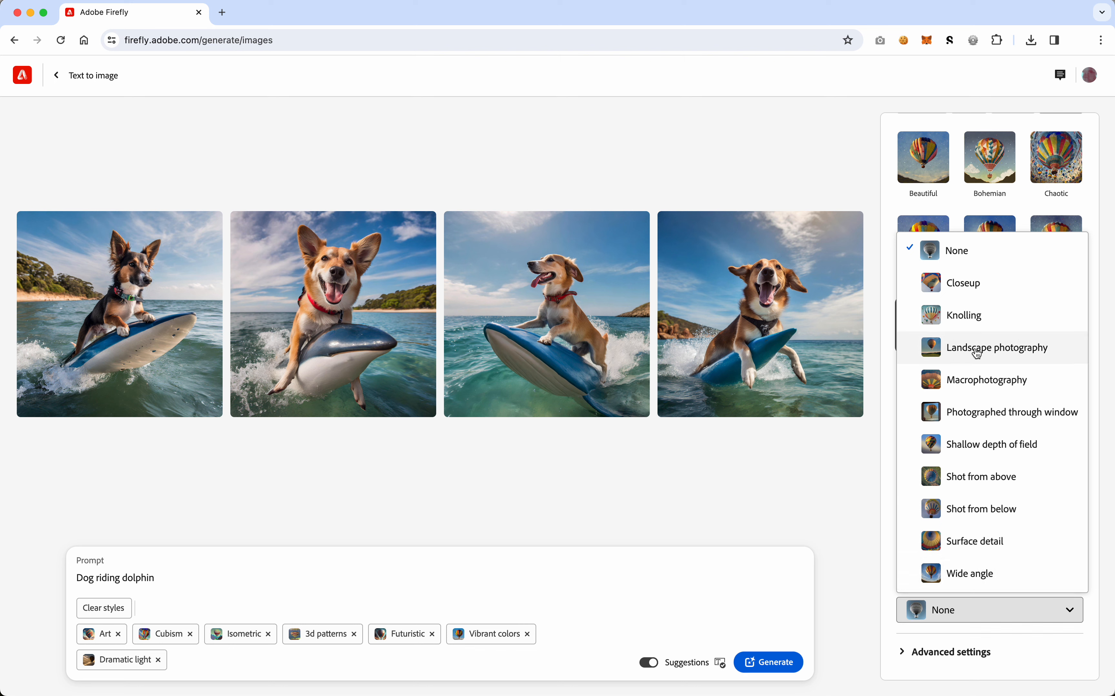
click(979, 255)
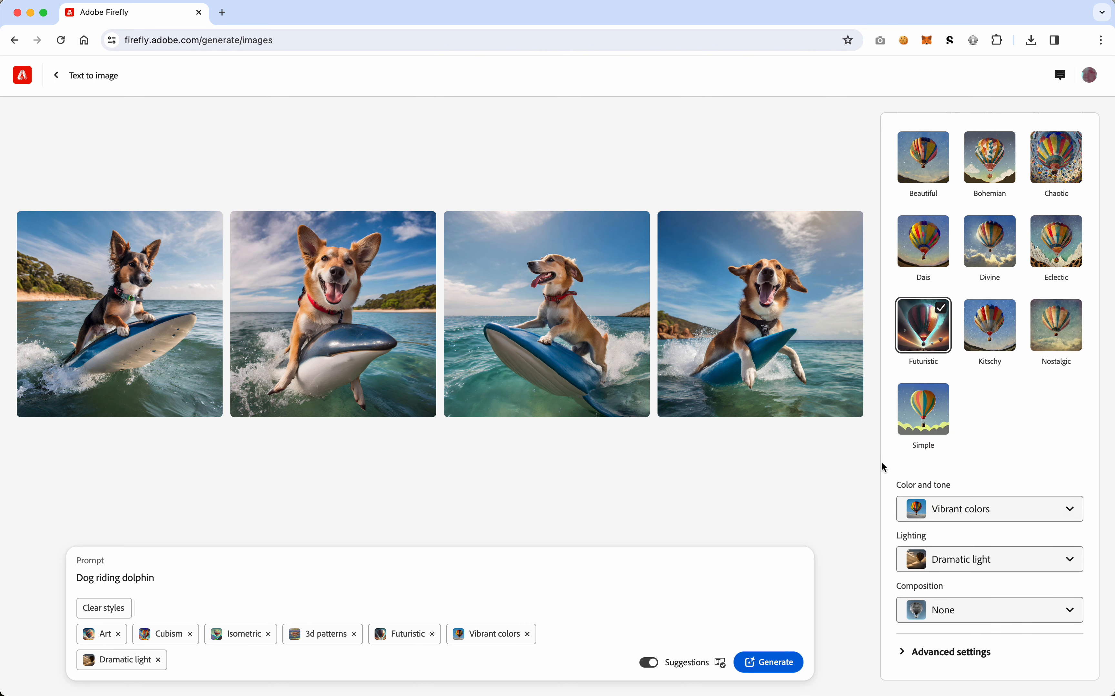
scroll(883, 464, up, 8)
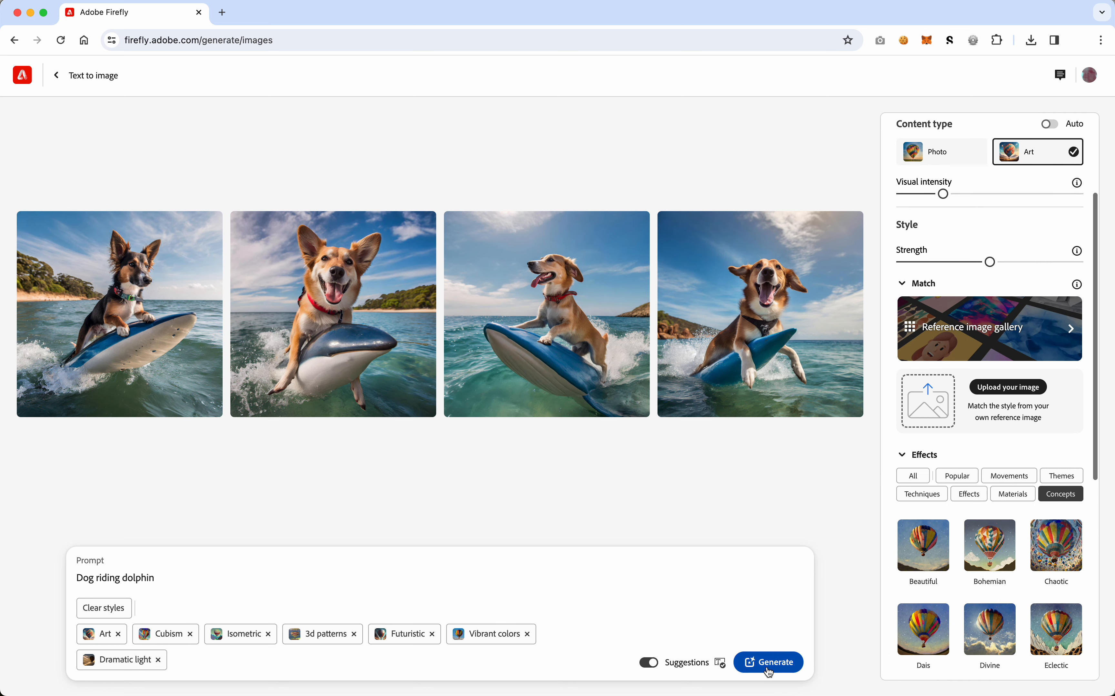
click(771, 672)
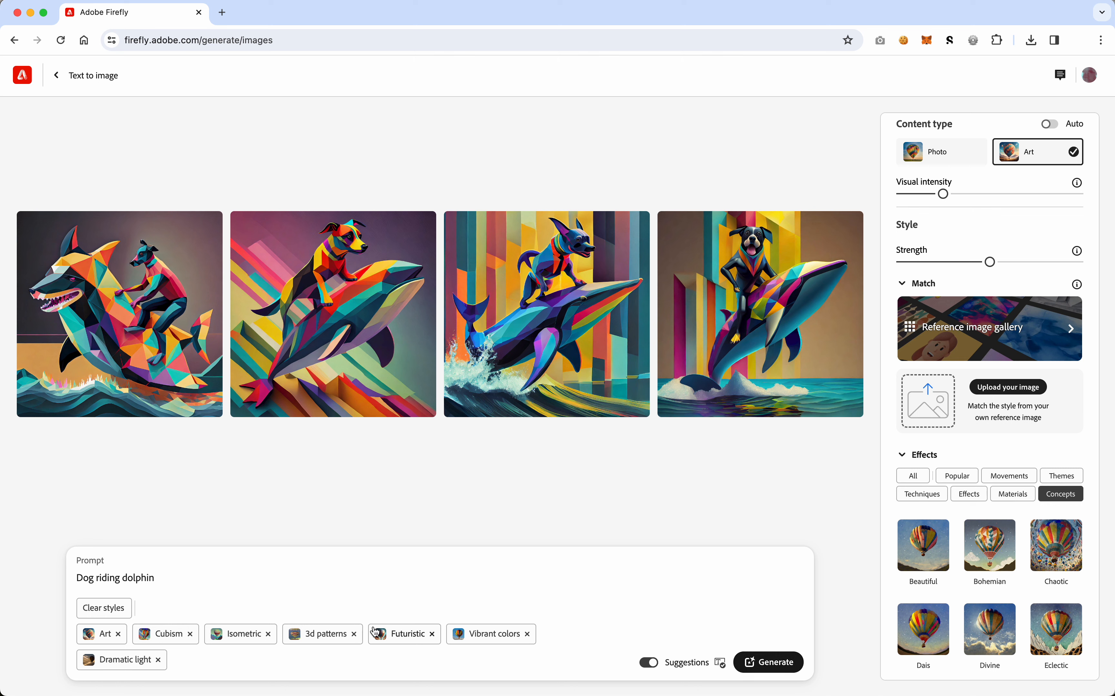
scroll(951, 553, down, 6)
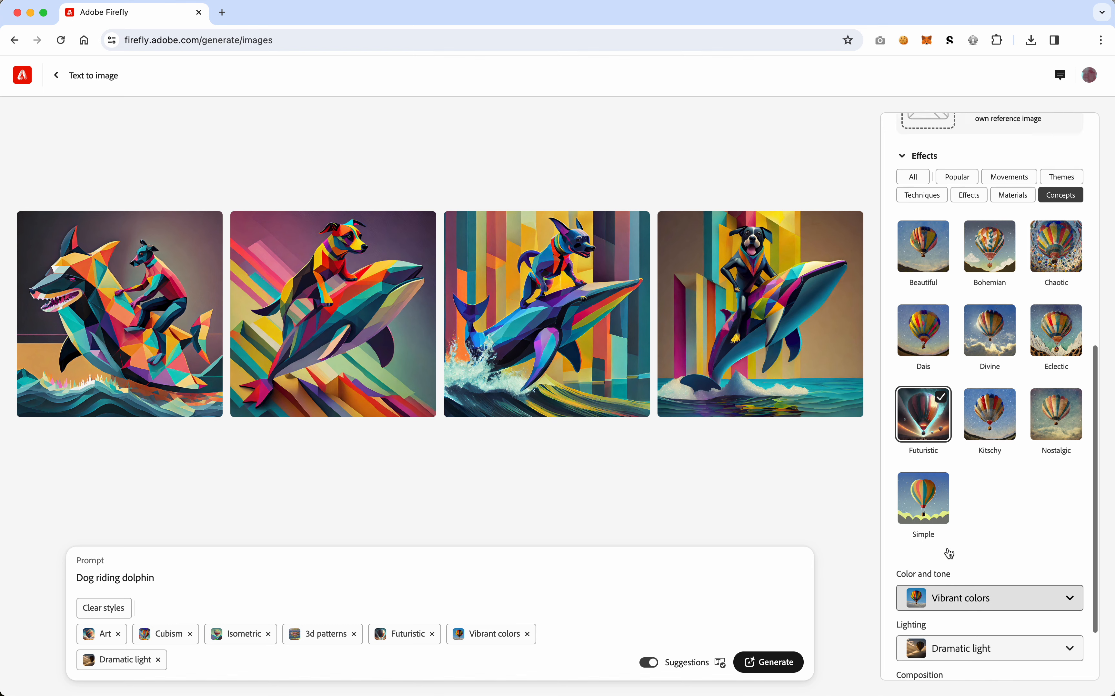
scroll(950, 553, up, 8)
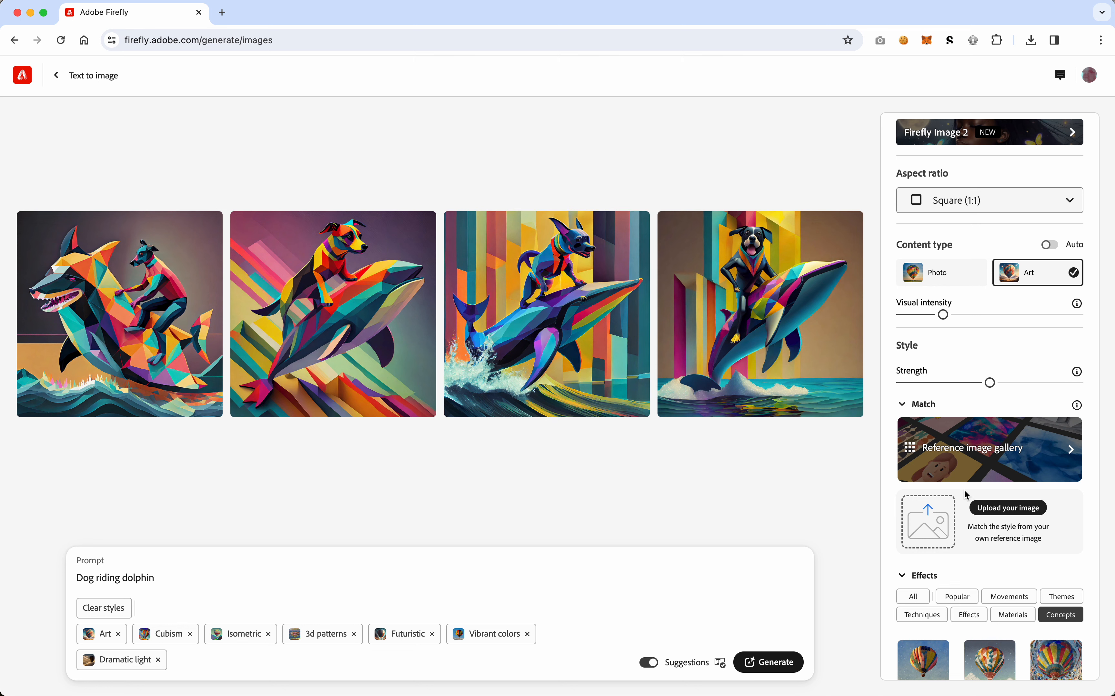
scroll(966, 494, down, 9)
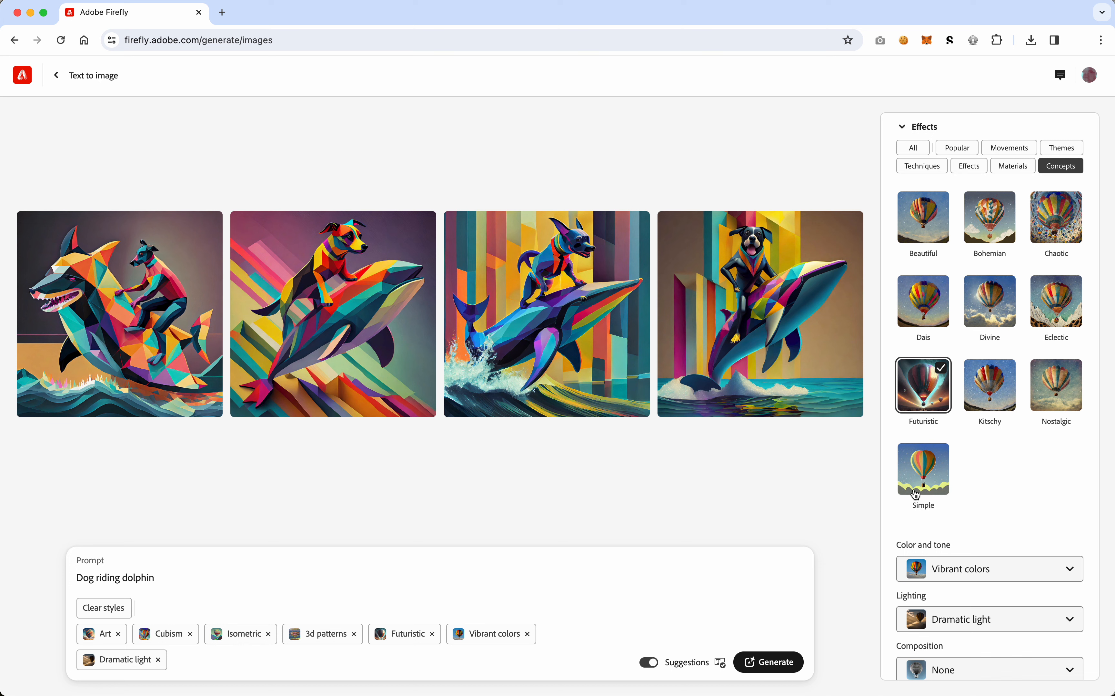
mouse_move(329, 314)
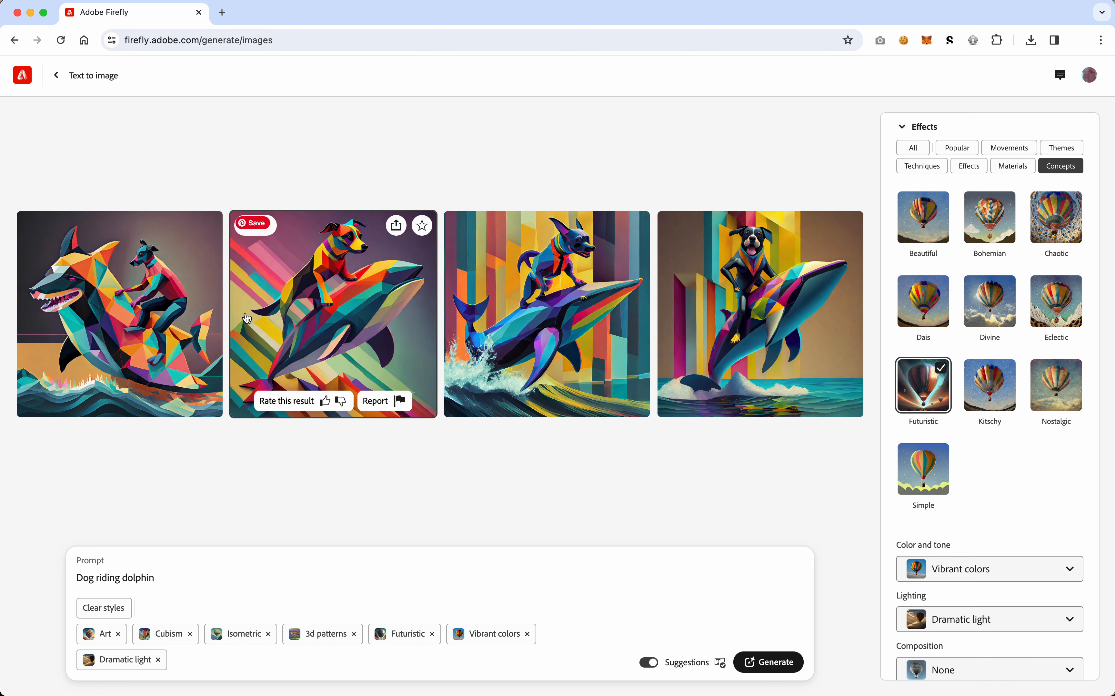
mouse_move(174, 330)
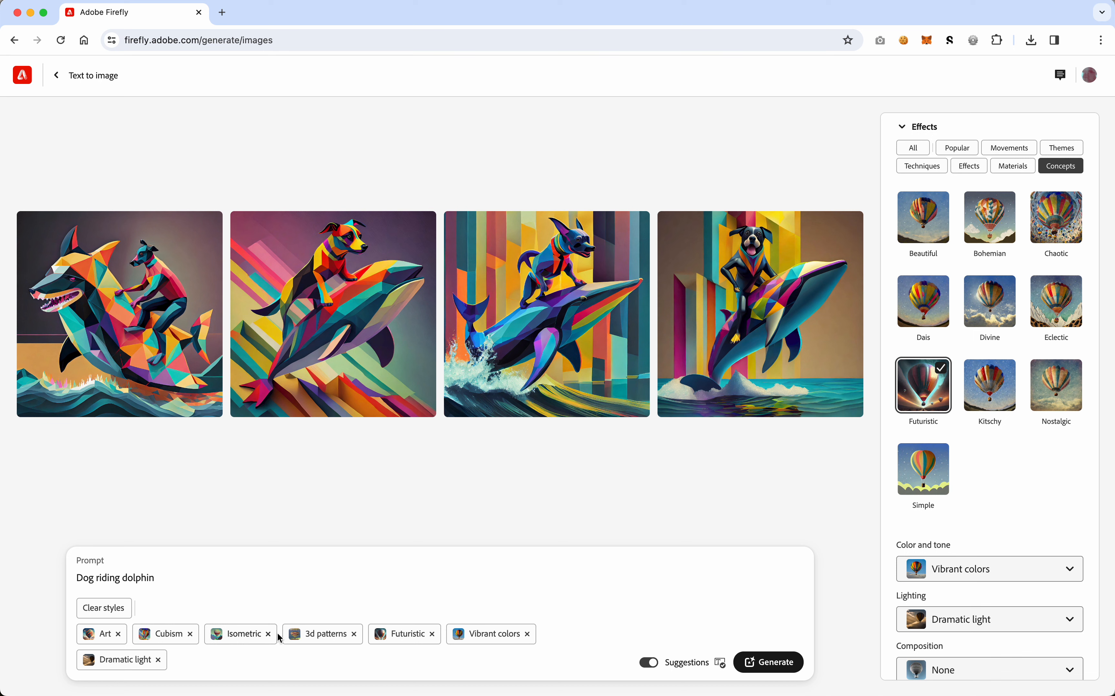
Generate images similar to the second result, the dog riding a dolphin over diagonal colored stripes.
mouse_move(390, 385)
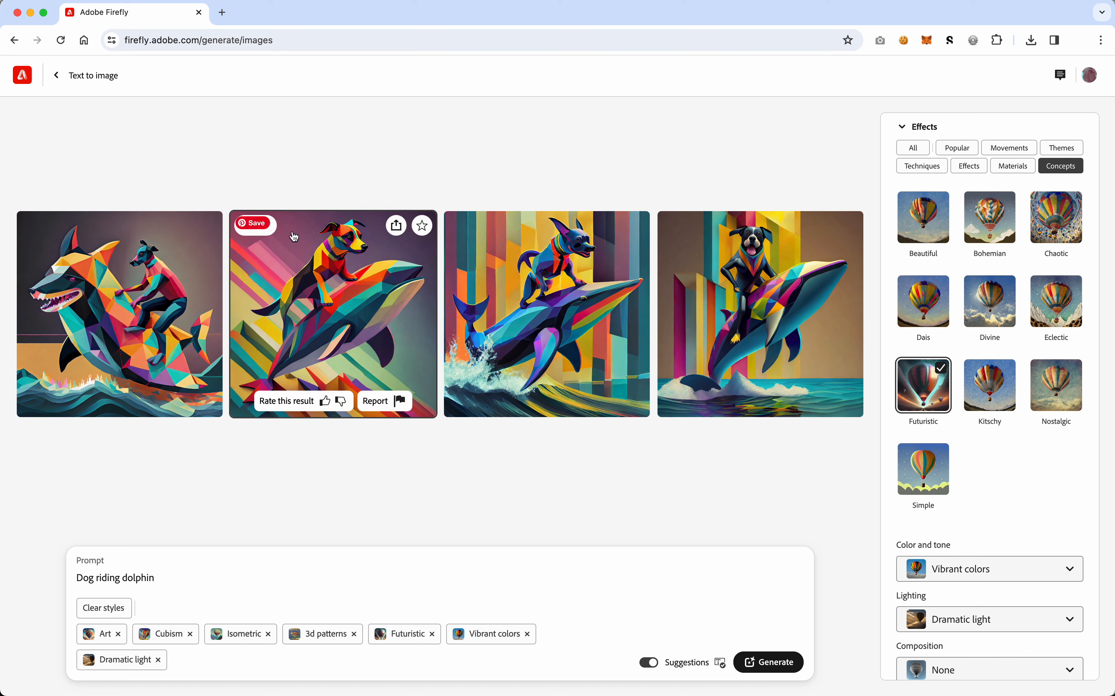
click(256, 226)
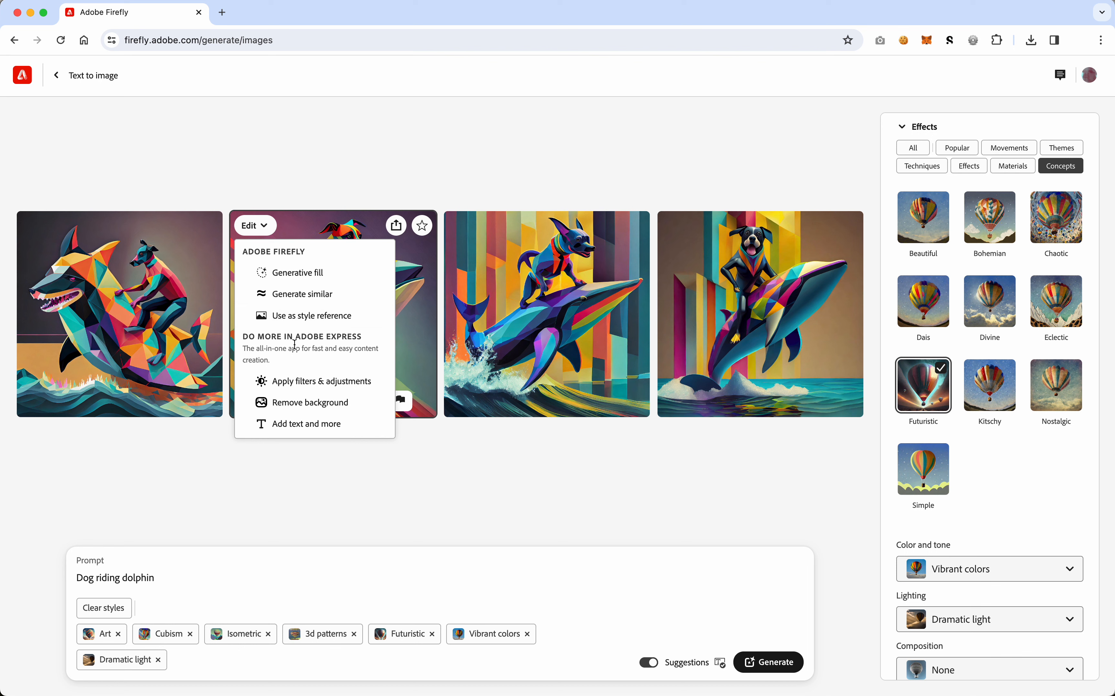
click(305, 294)
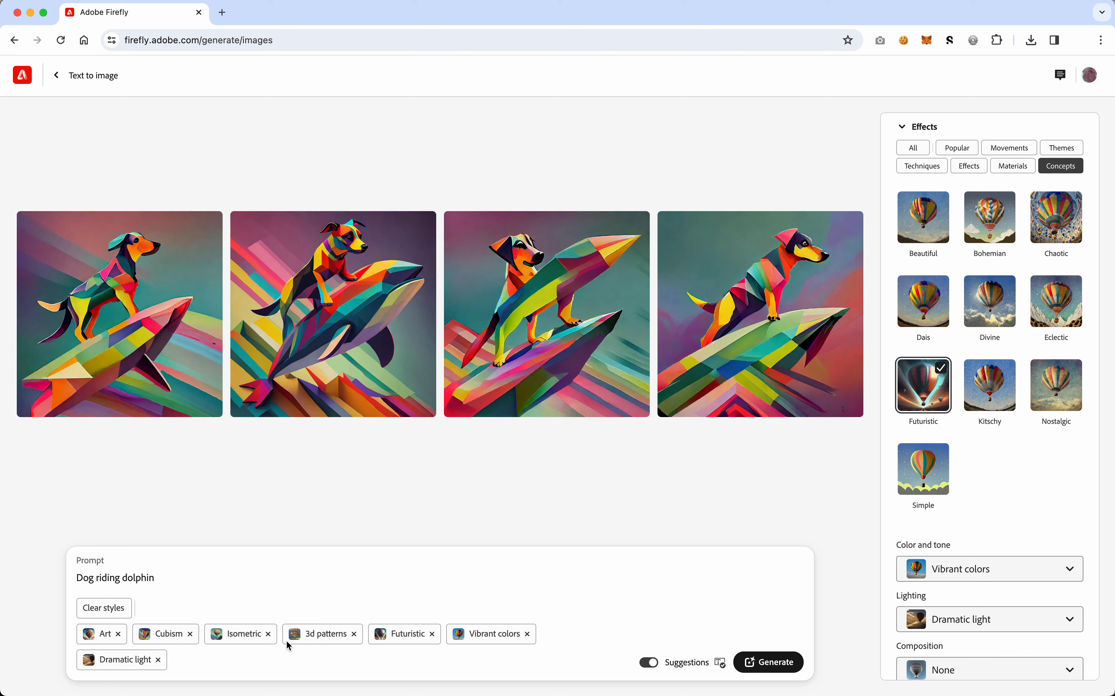
Reload the page to start over and generate images from the prompt "dog".
scroll(1008, 448, up, 5)
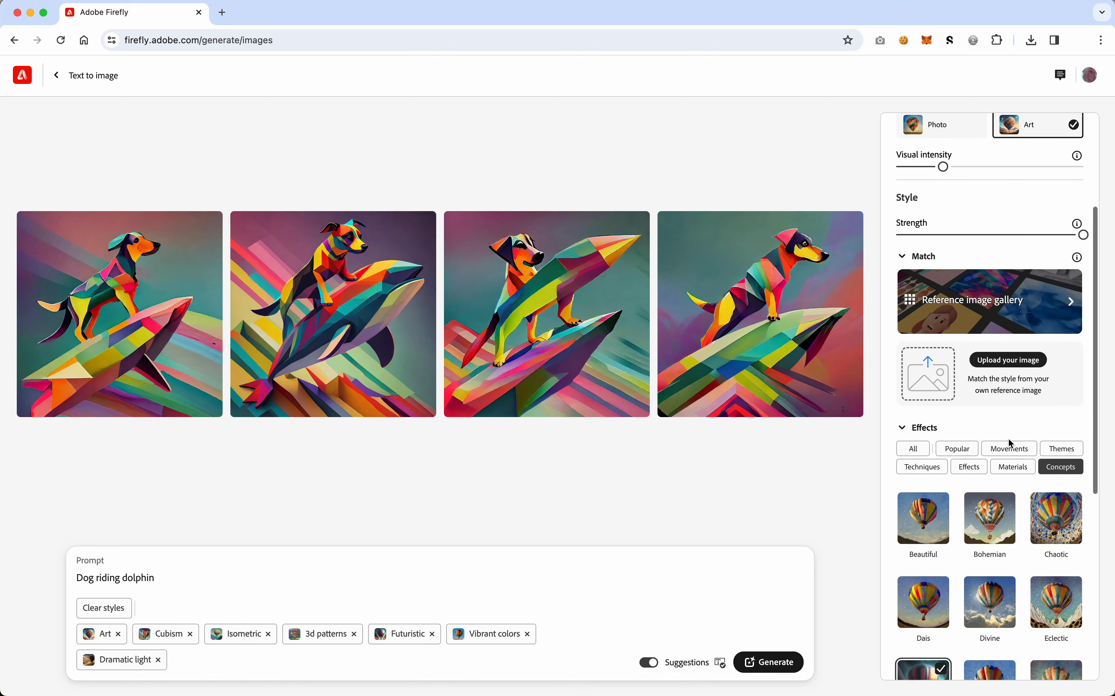
scroll(1011, 443, up, 5)
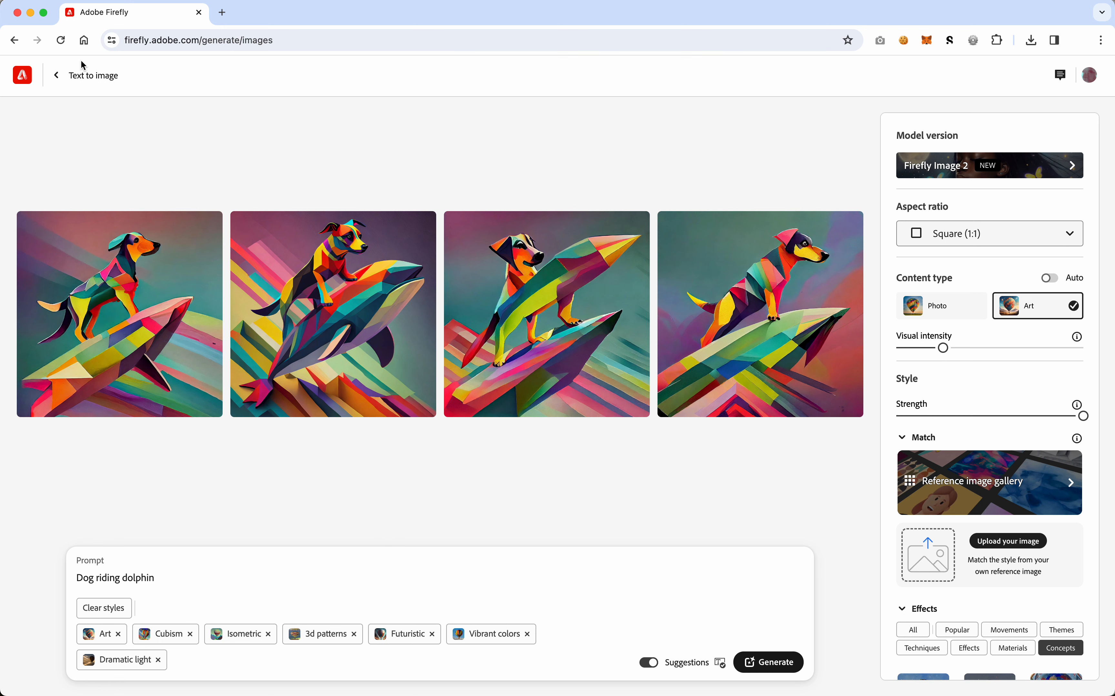
click(63, 44)
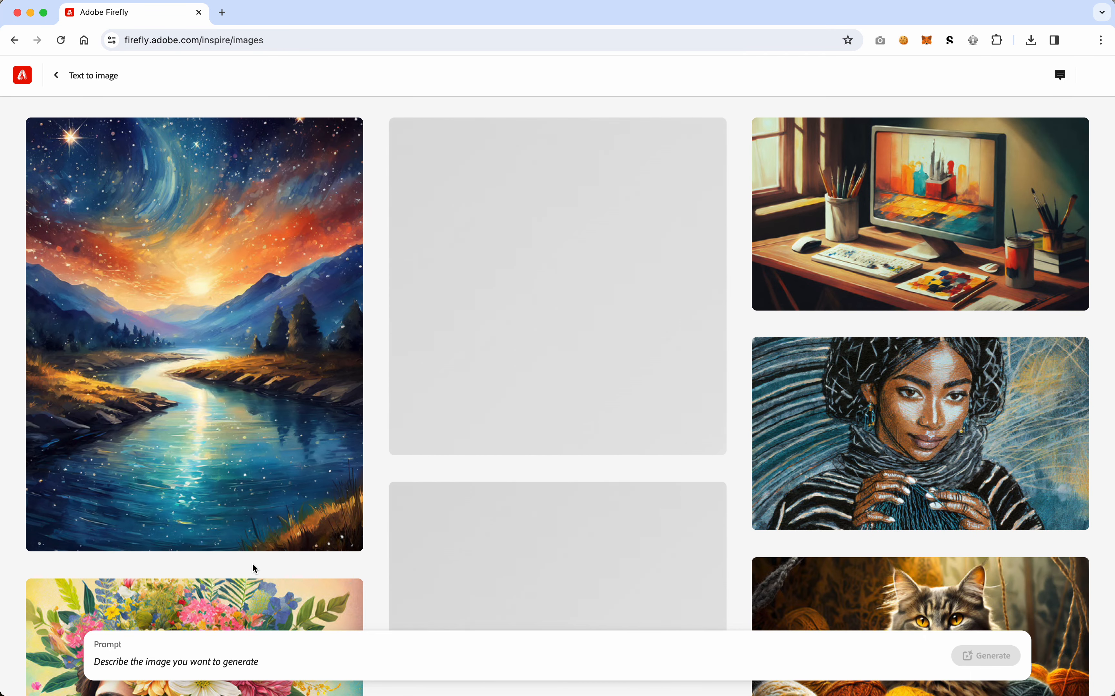
click(209, 659)
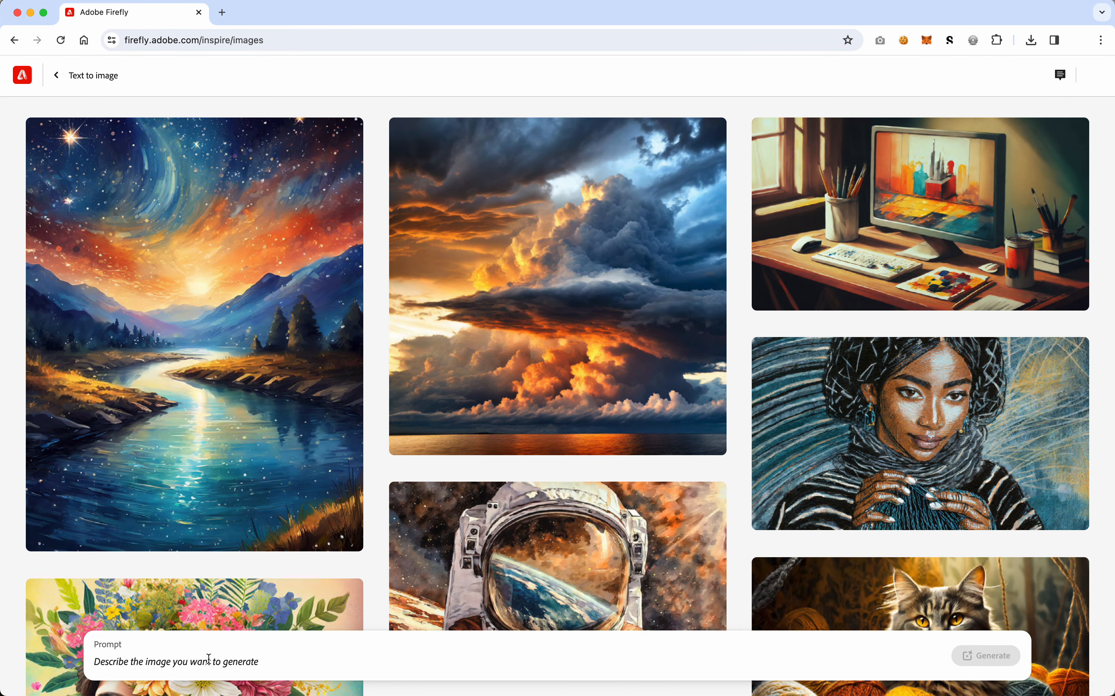
text(dog)
click(989, 654)
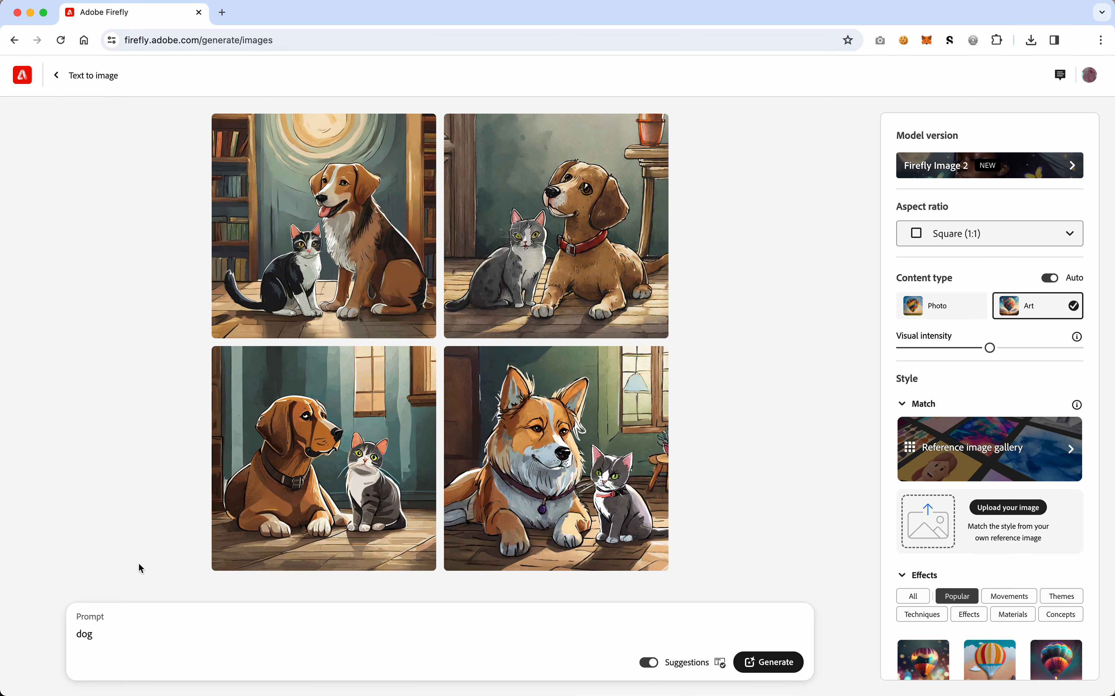
Add "cat" as an excluded word for the dog images in the advanced settings.
mouse_move(502, 279)
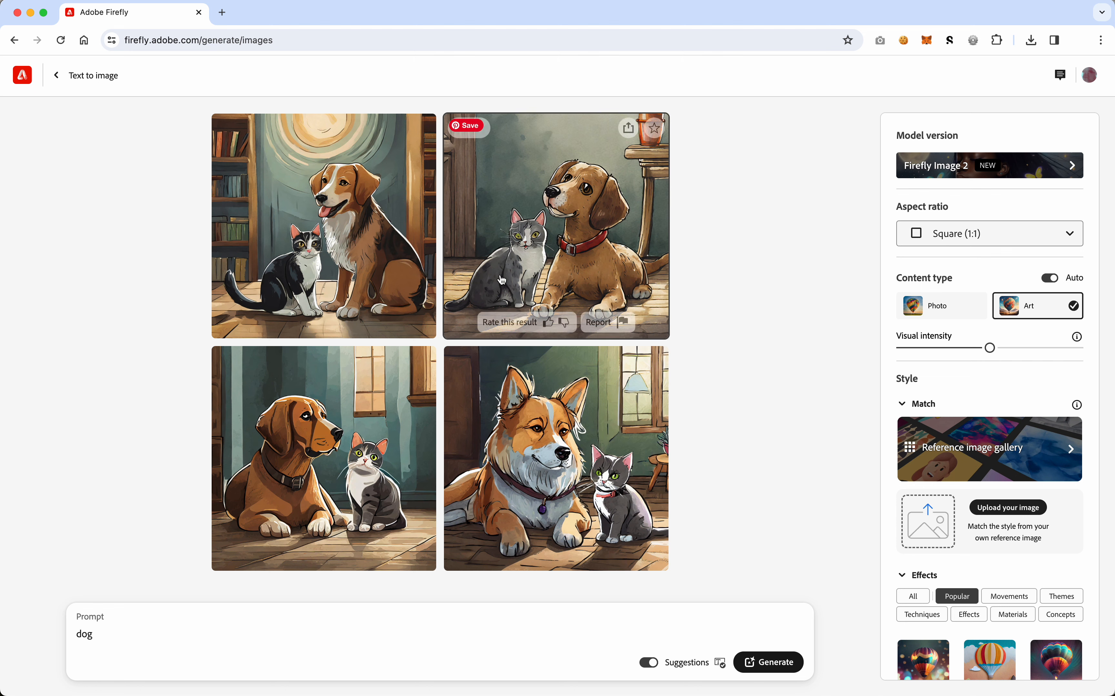
mouse_move(625, 487)
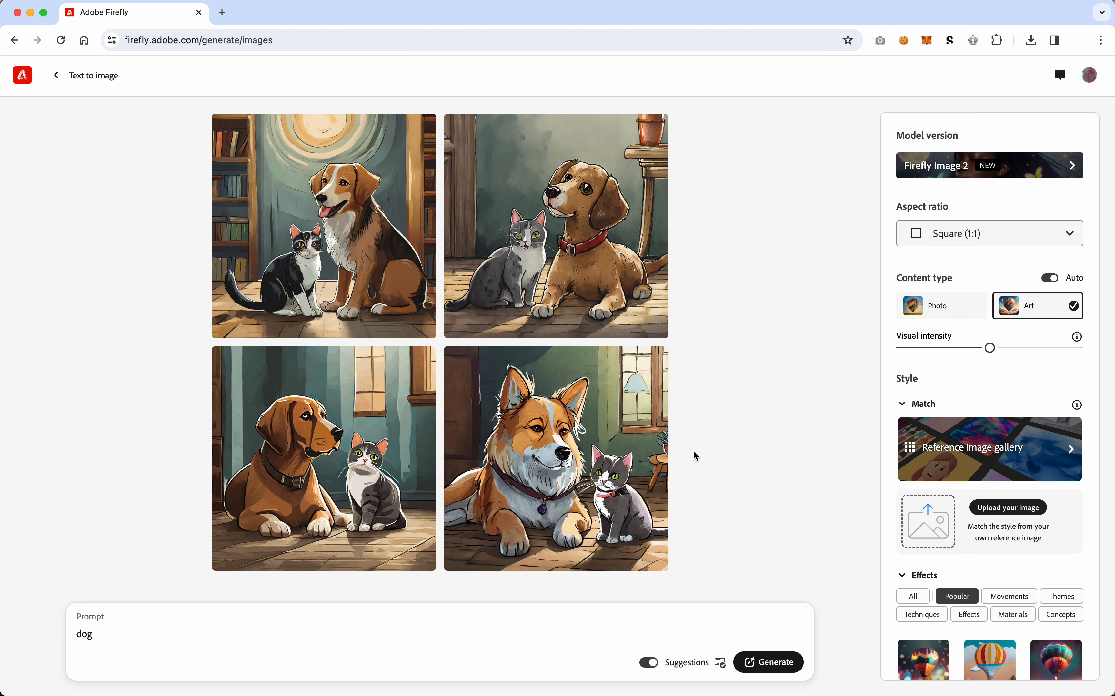
scroll(911, 403, down, 7)
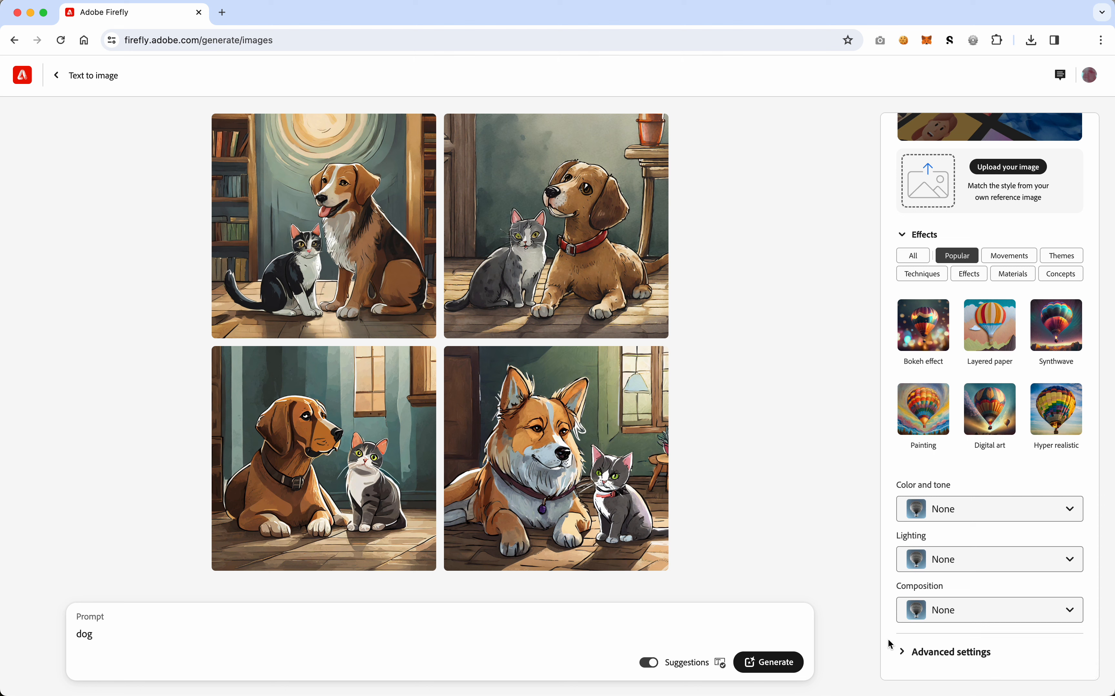
click(902, 651)
scroll(902, 635, down, 2)
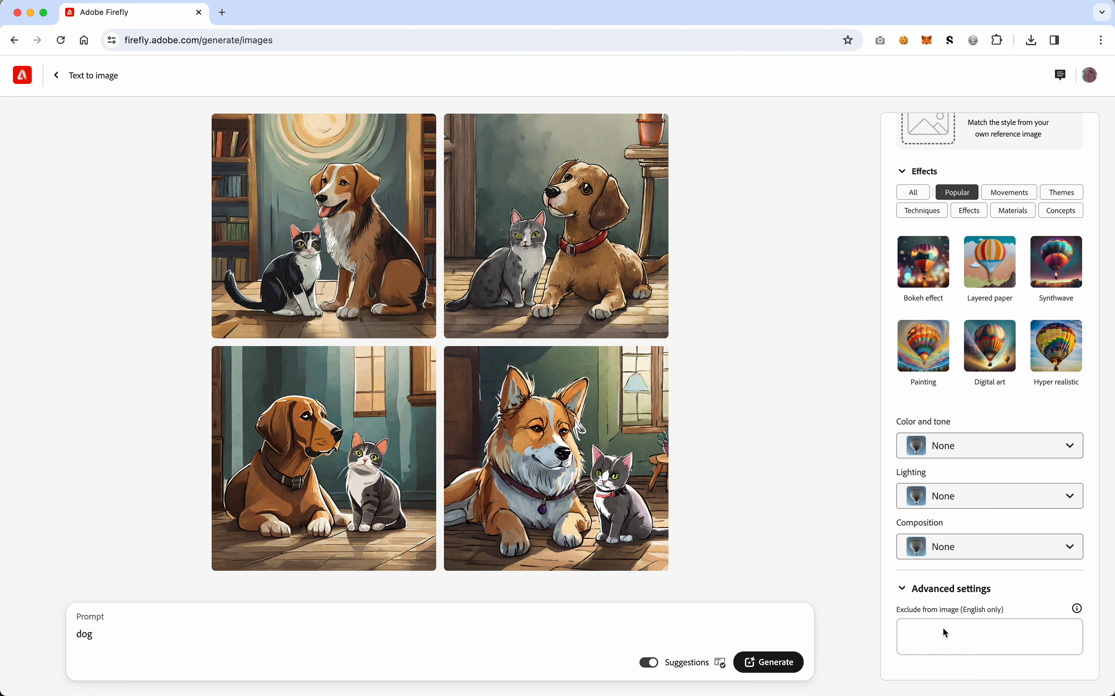
click(921, 631)
text(cat)
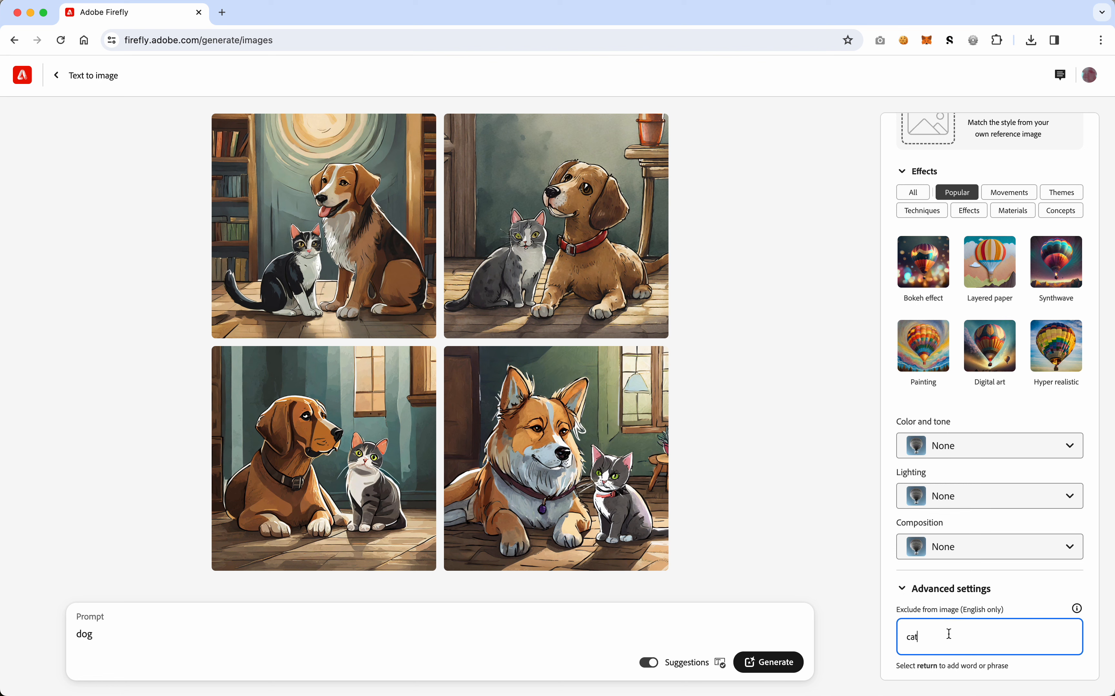
key(Return)
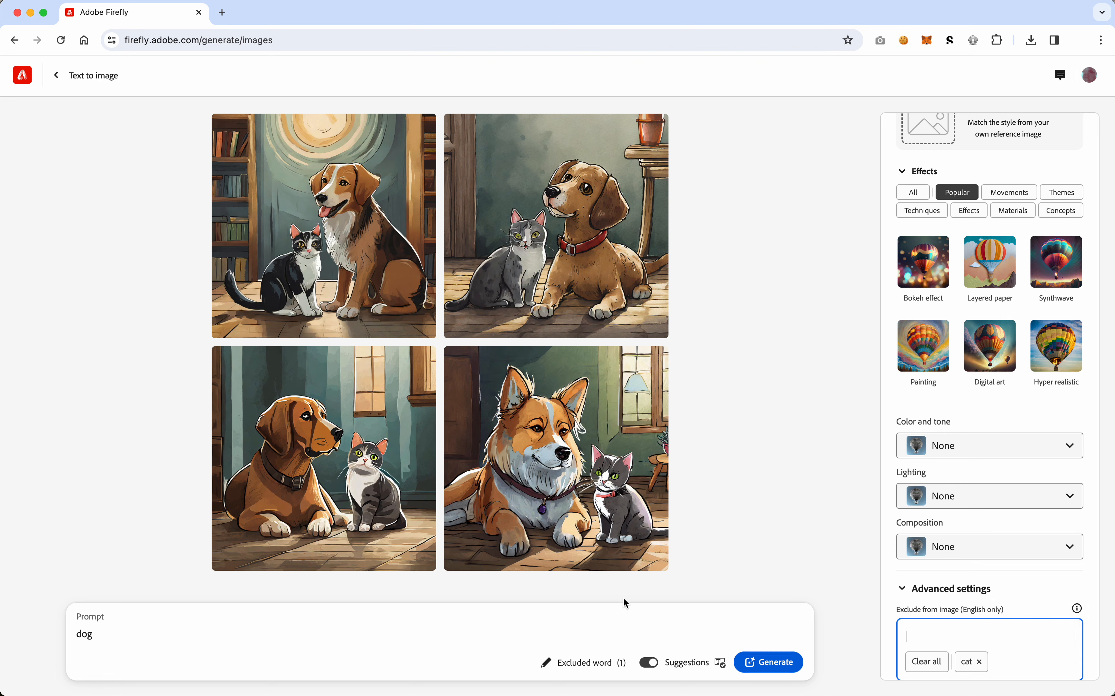
Regenerate the dog images with "cat" as an excluded word, and clear the prompt.
click(774, 665)
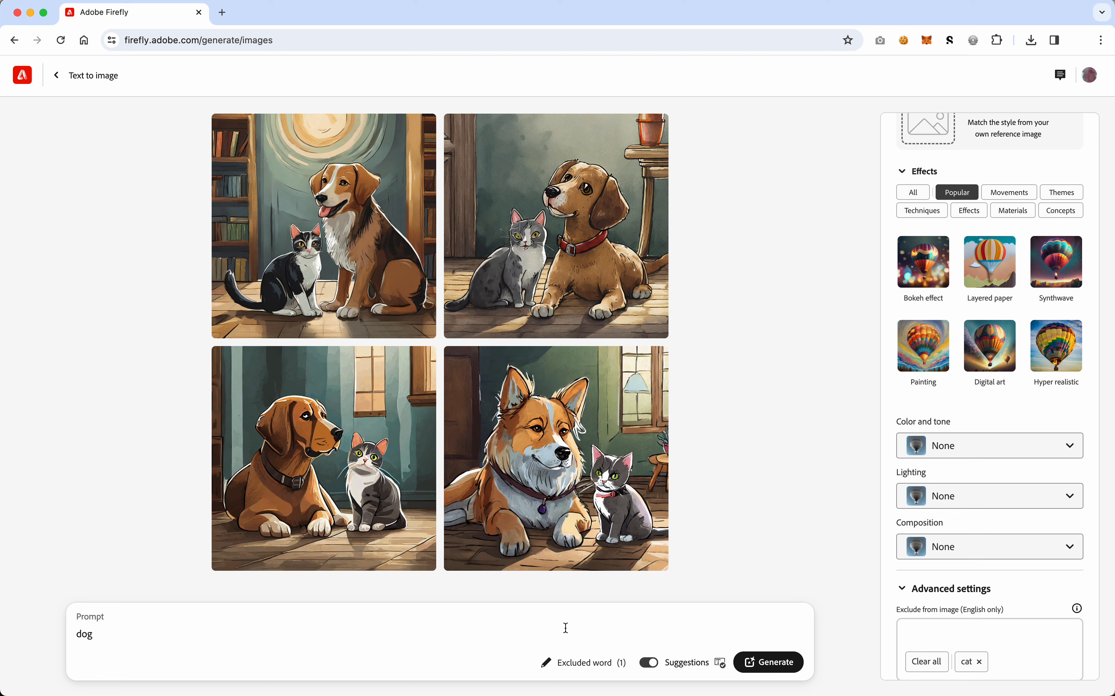
double_click(105, 632)
key(BackSpace)
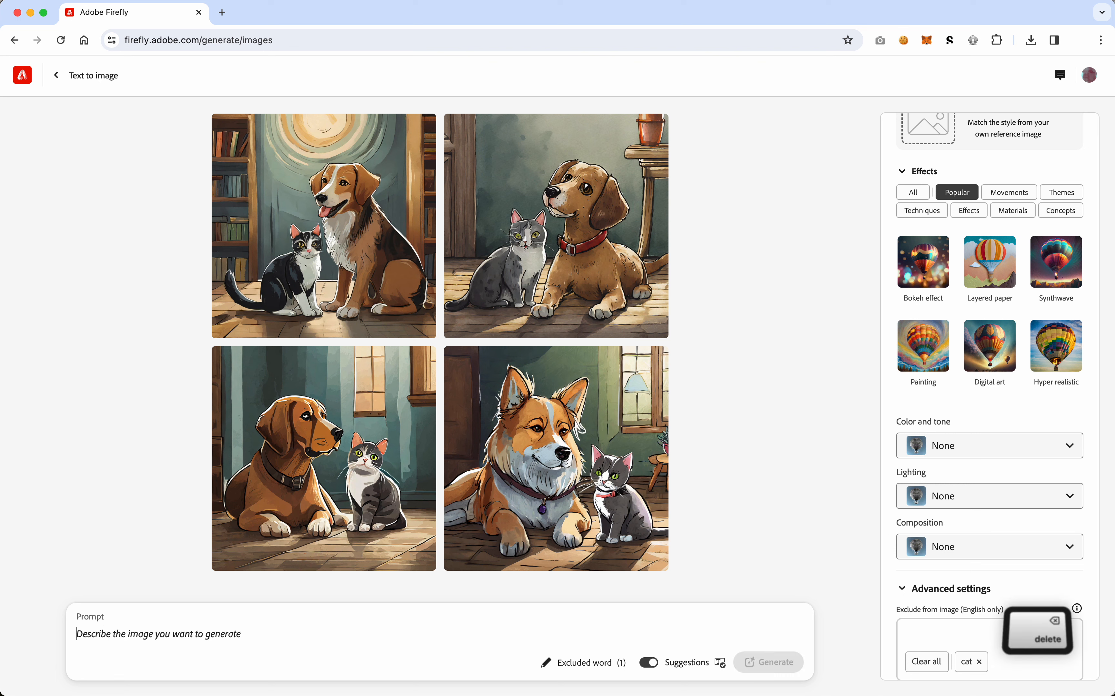
Switch prompt suggestions off and on again, and enter the prompt "A painting of a dog riding a dolphin".
click(657, 667)
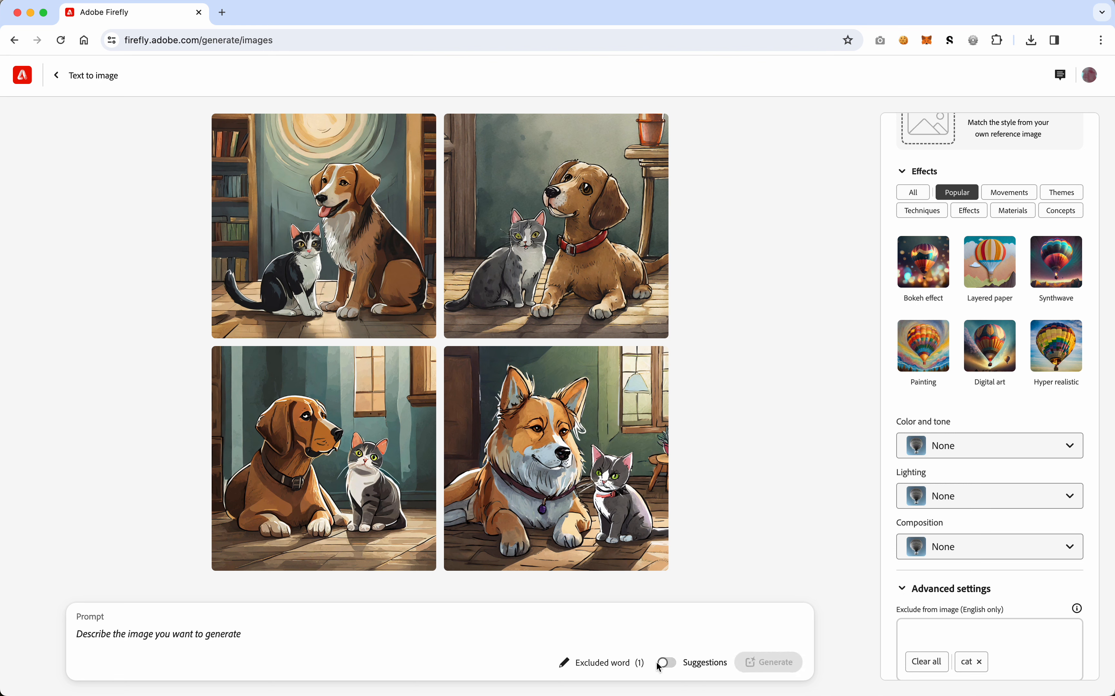
click(659, 666)
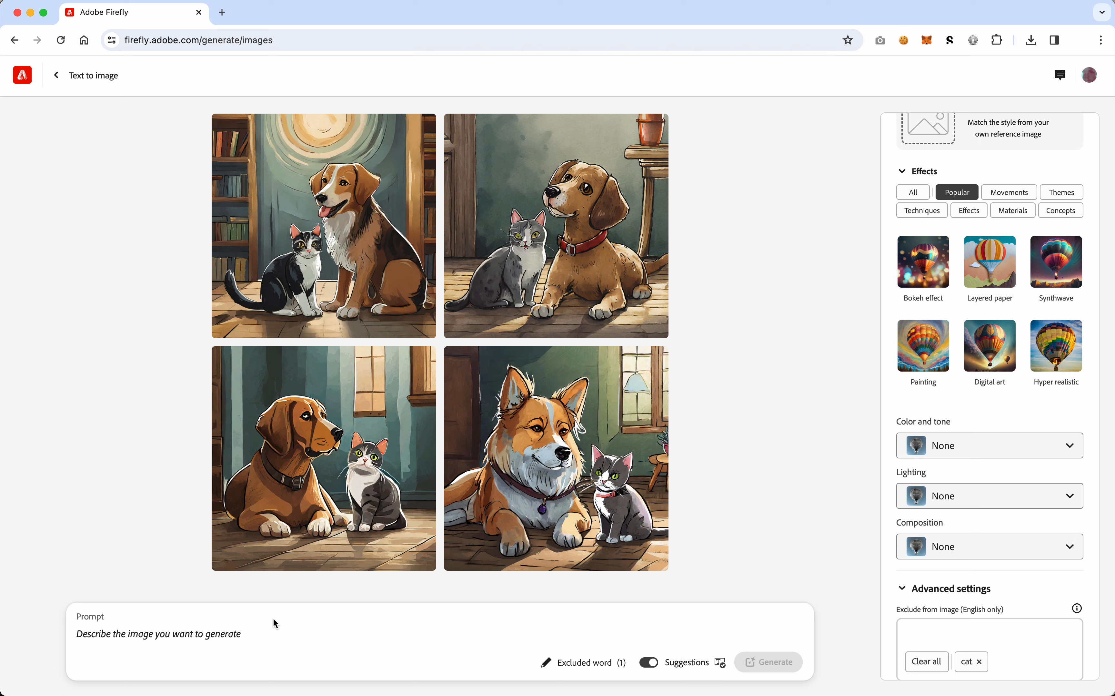
click(215, 631)
text(A)
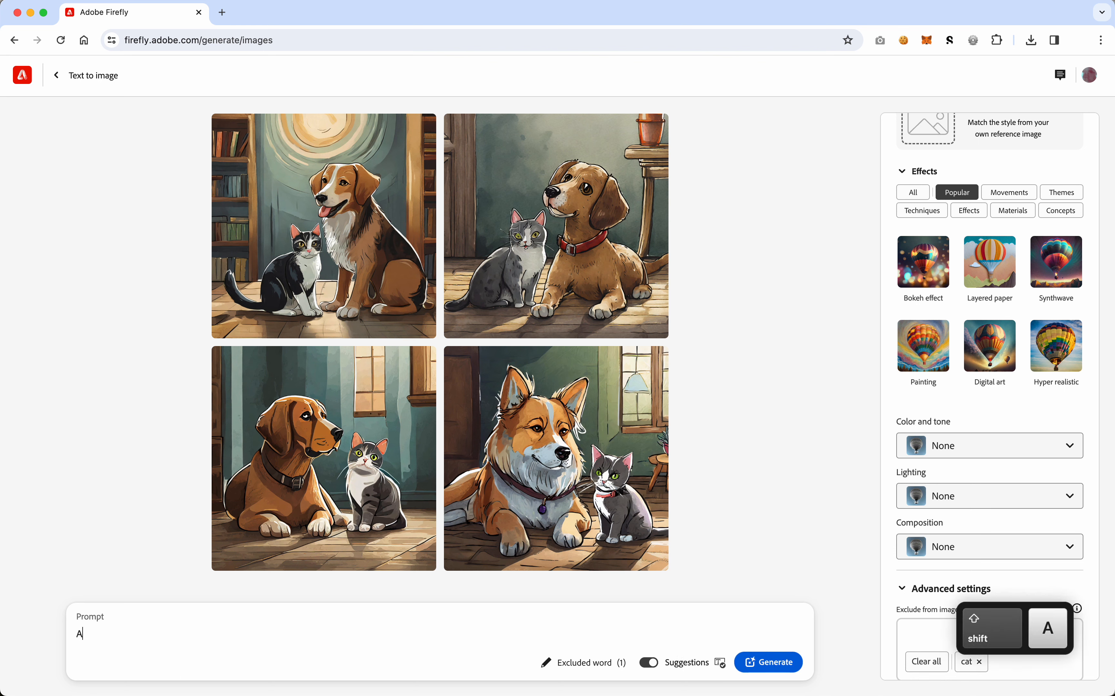
text( painting o a)
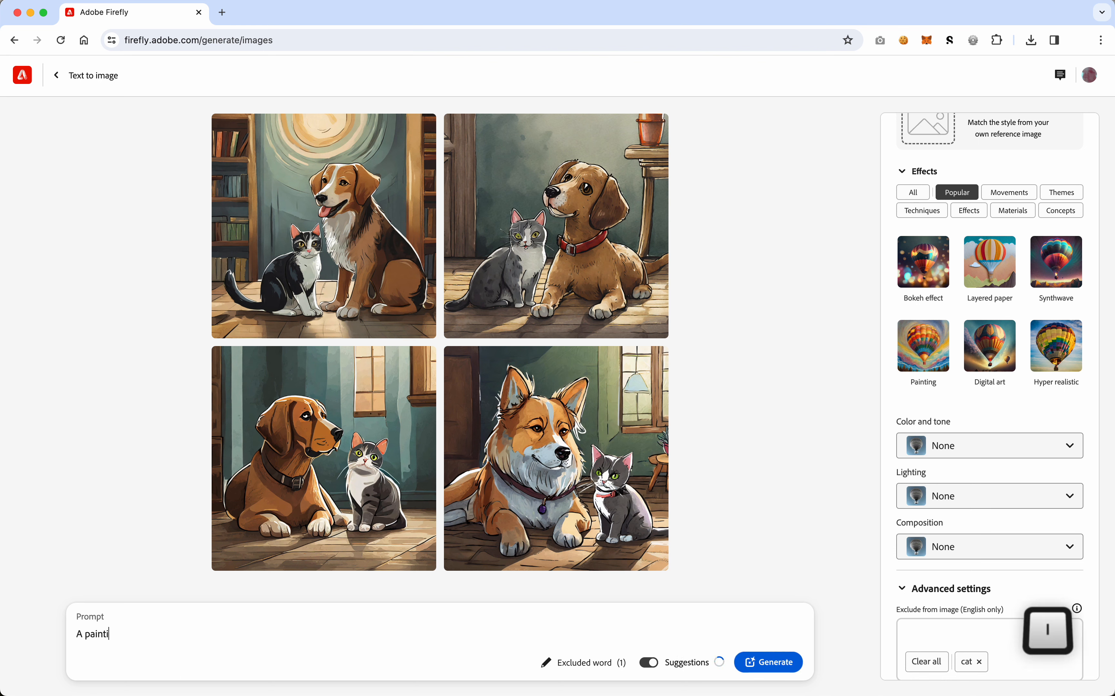
key(BackSpace)
key(BackSpace)
text(f a dog)
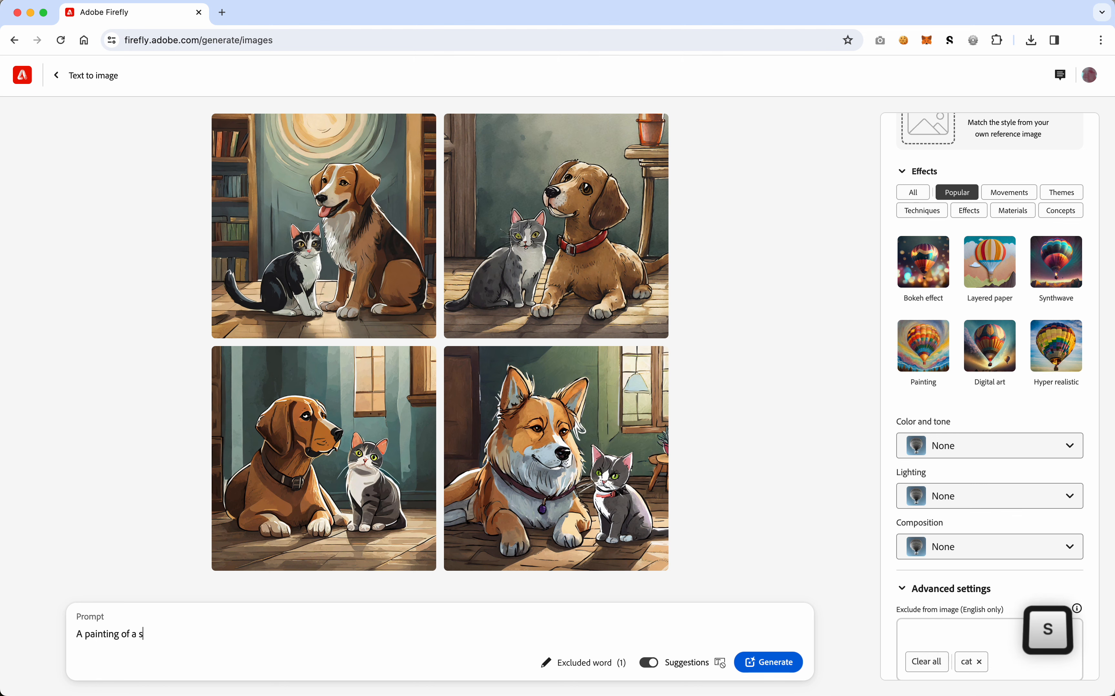
text( riding )
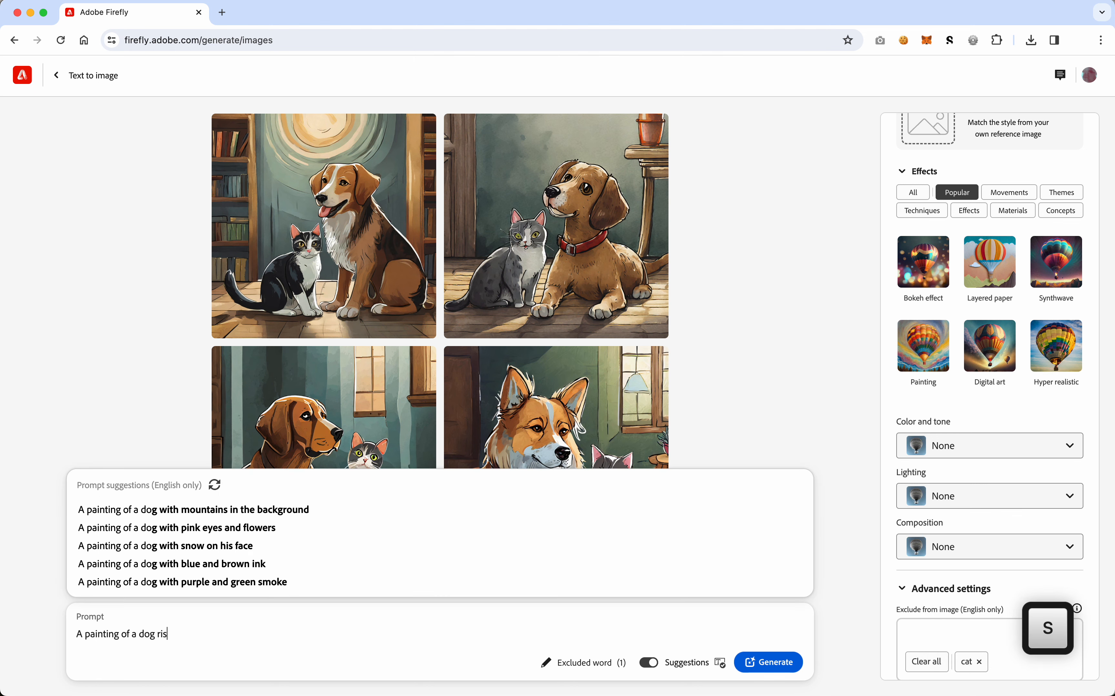
text(a dolphin)
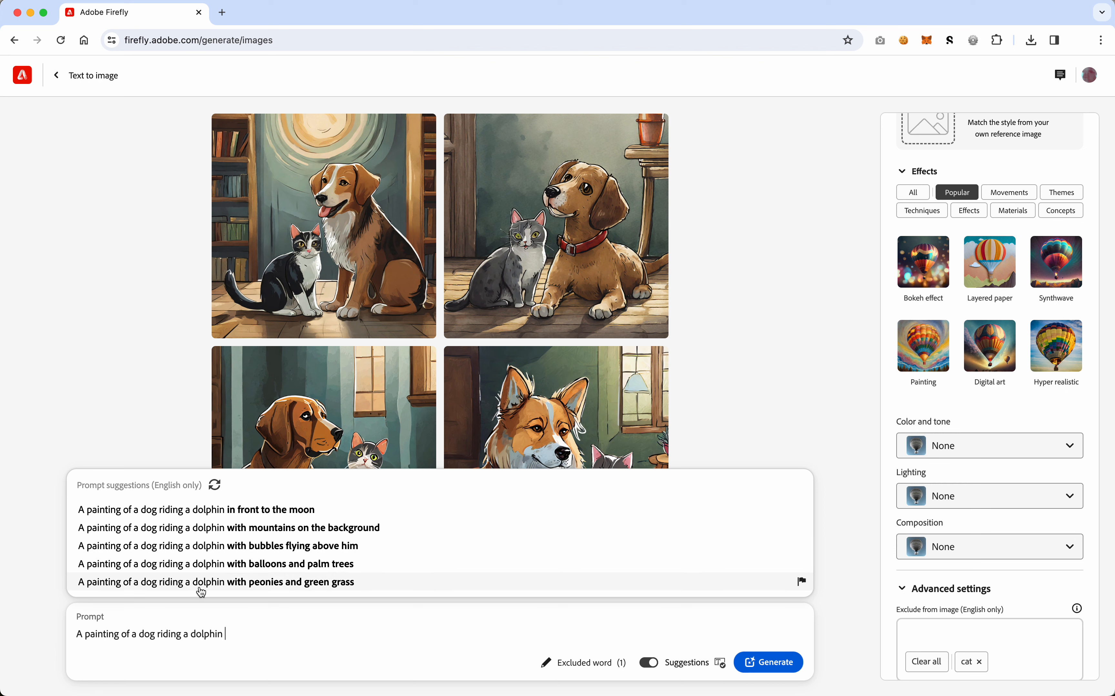
Extend the prompt with the suggestions "with mountains on the background", "which outlined by summer clouds" after a comma, and "and sunlight in full colour".
click(203, 532)
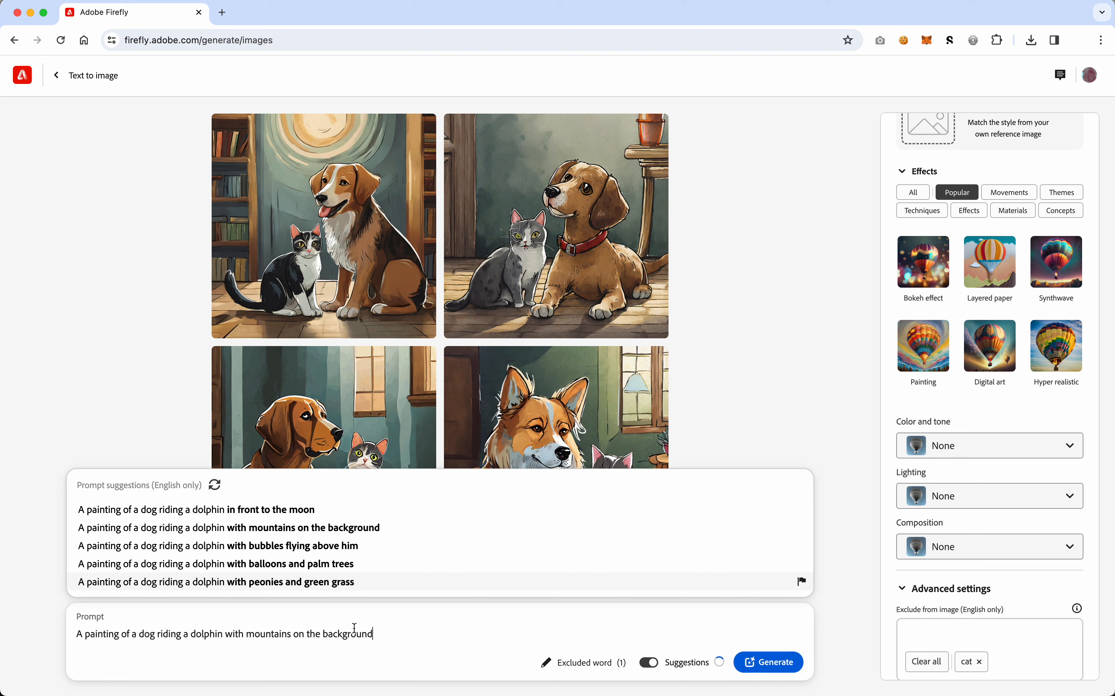
text(,)
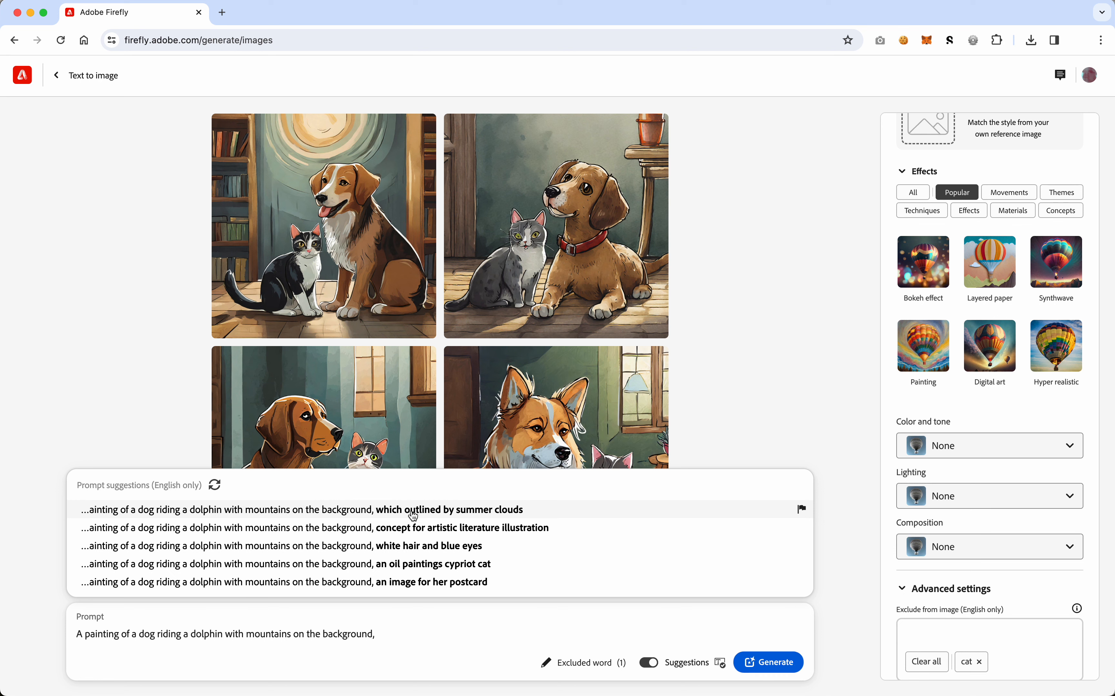
click(431, 512)
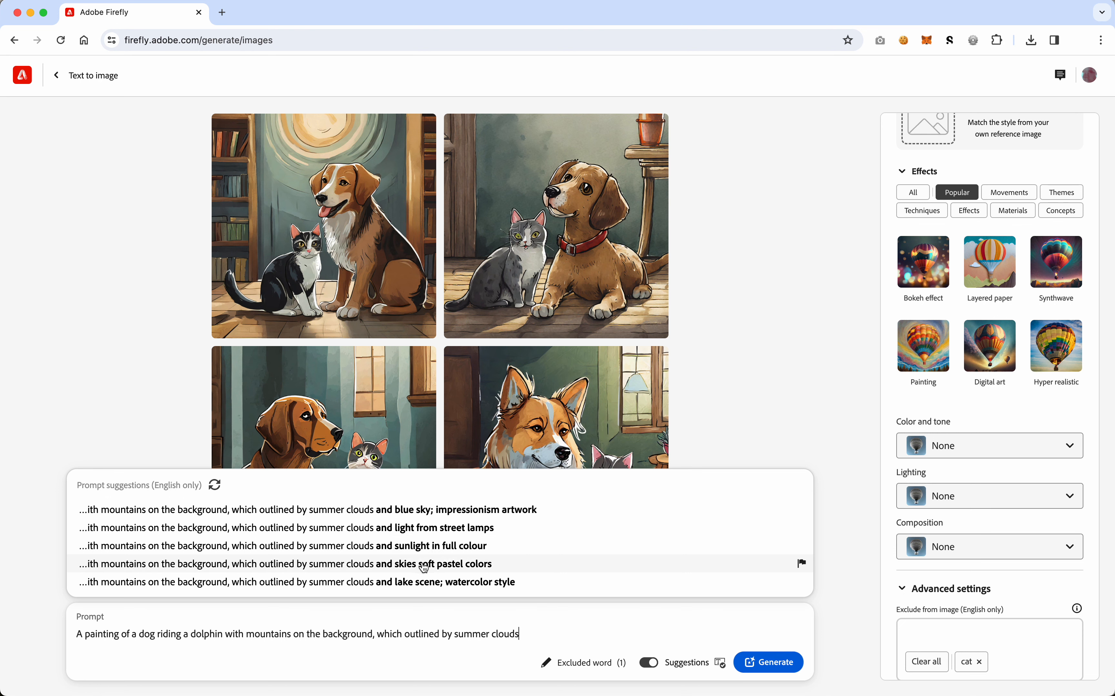
click(441, 550)
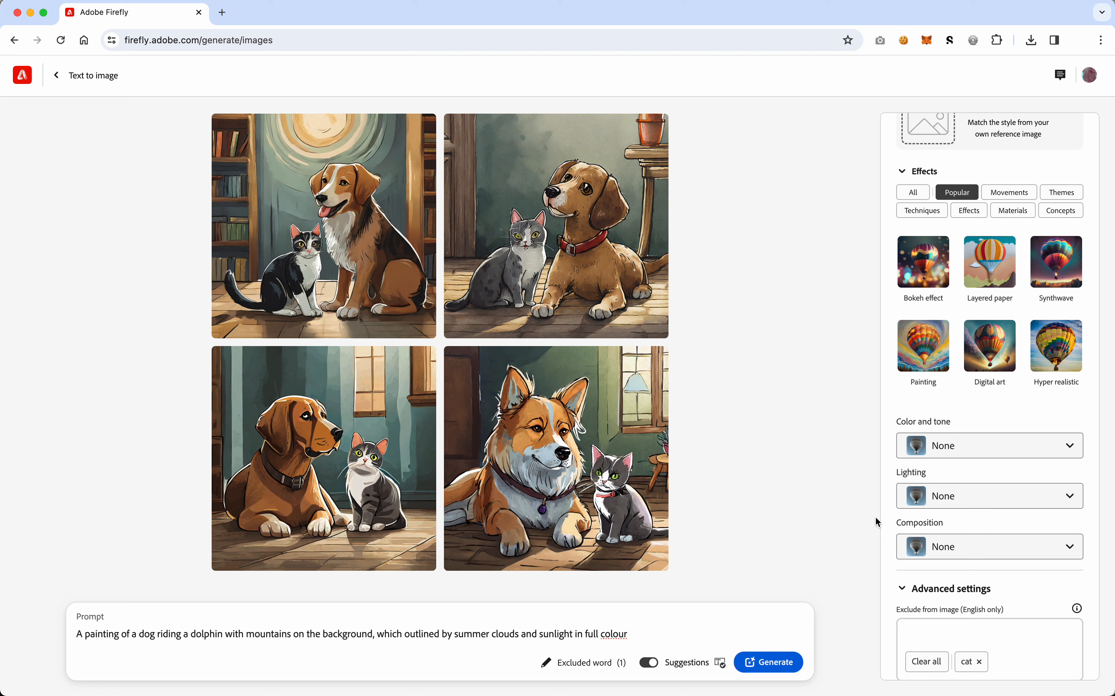
Choose the aurora over a lit waterfront from the Landscapes reference images as the style reference and generate the images.
scroll(902, 506, up, 3)
scroll(904, 512, up, 3)
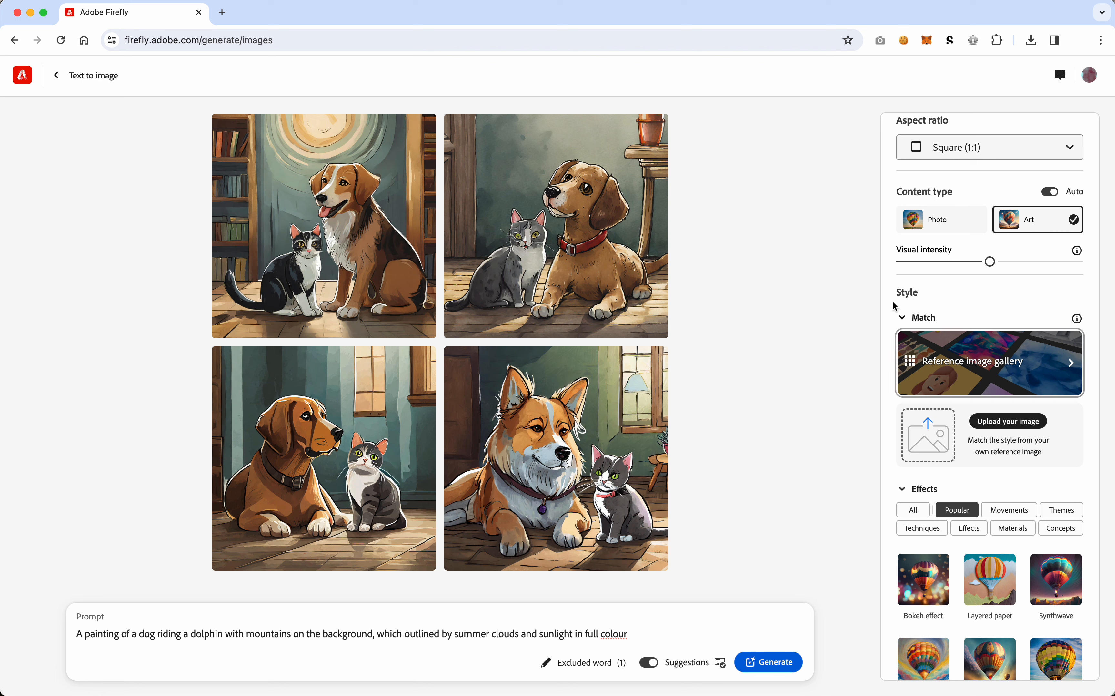
click(988, 368)
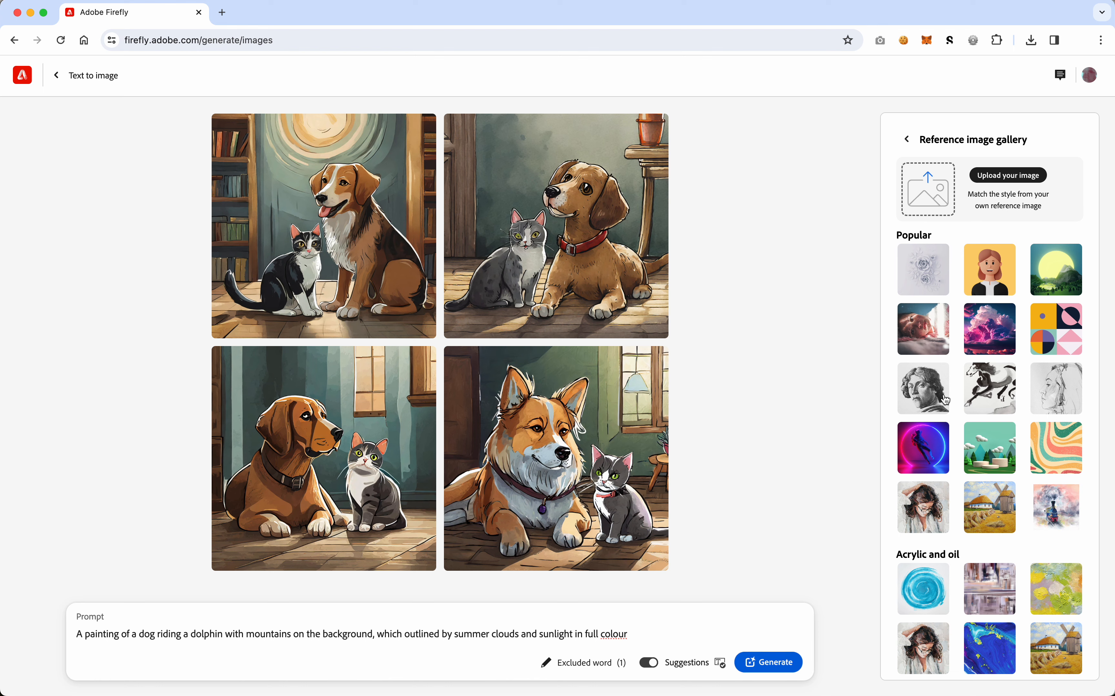
scroll(947, 400, down, 6)
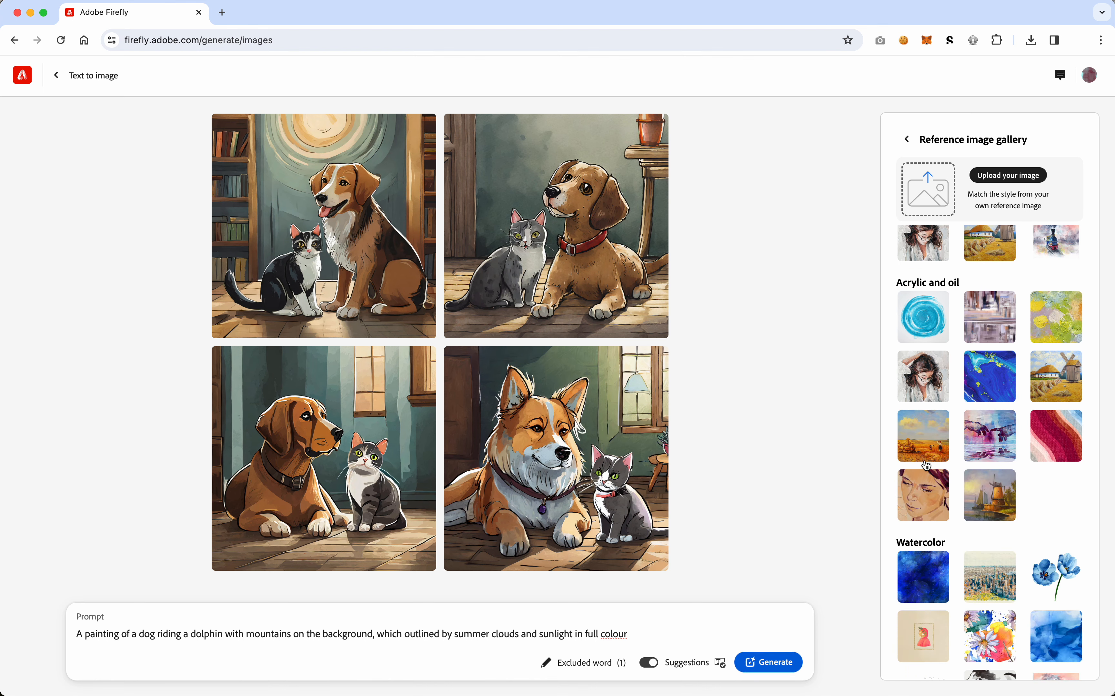
scroll(927, 465, down, 4)
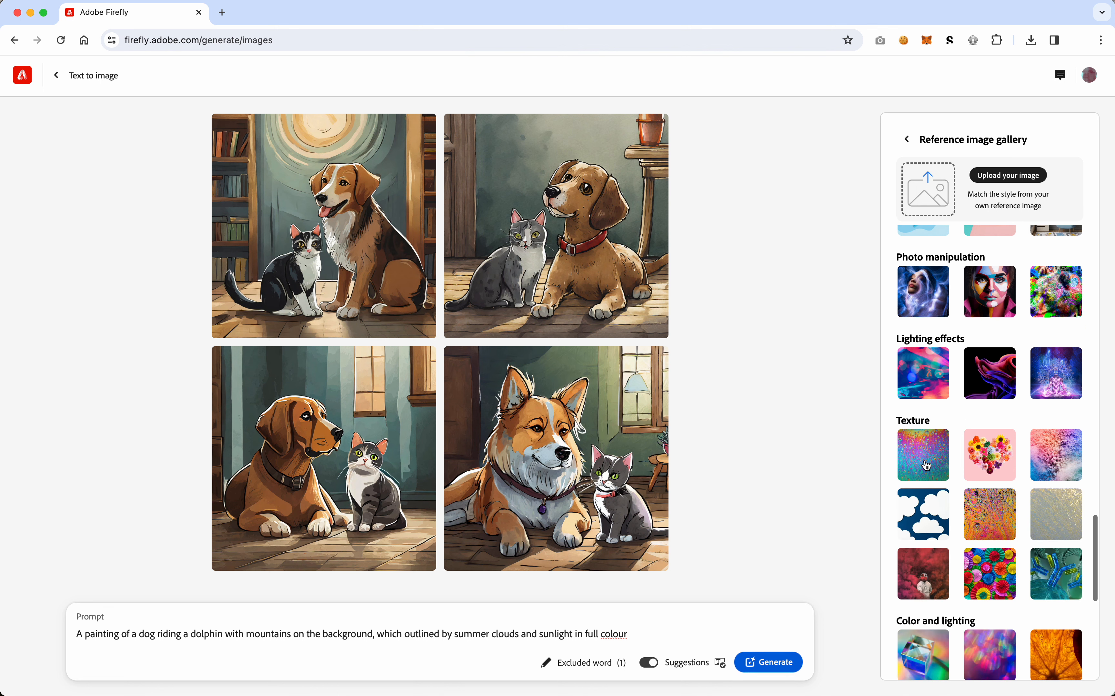
scroll(928, 466, up, 10)
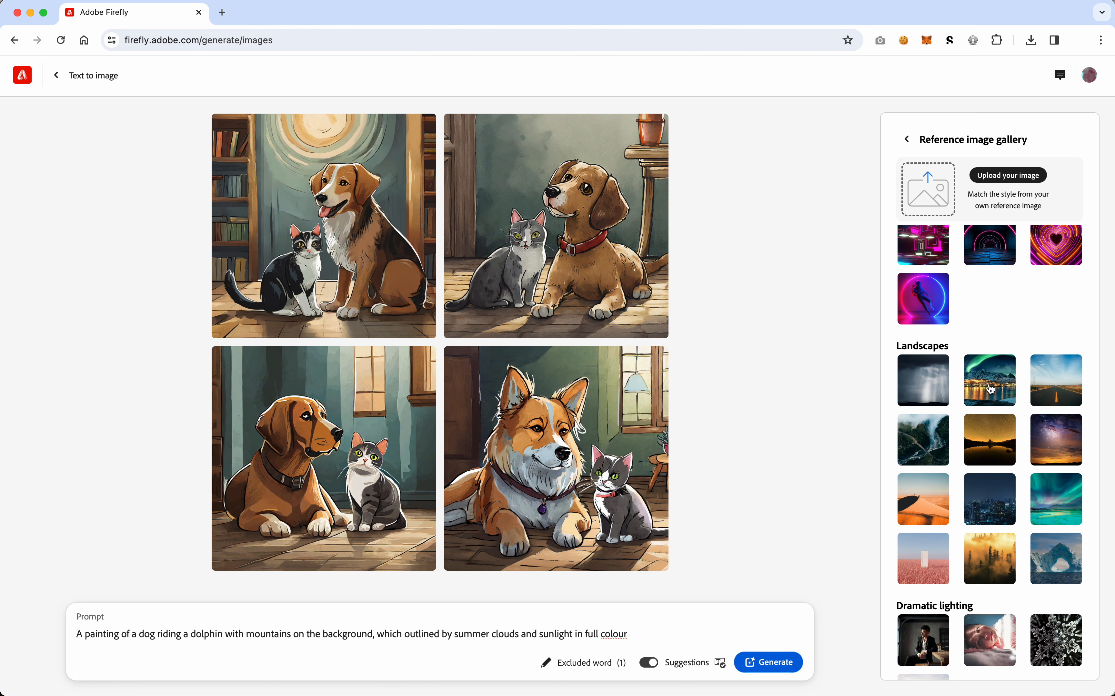
click(992, 389)
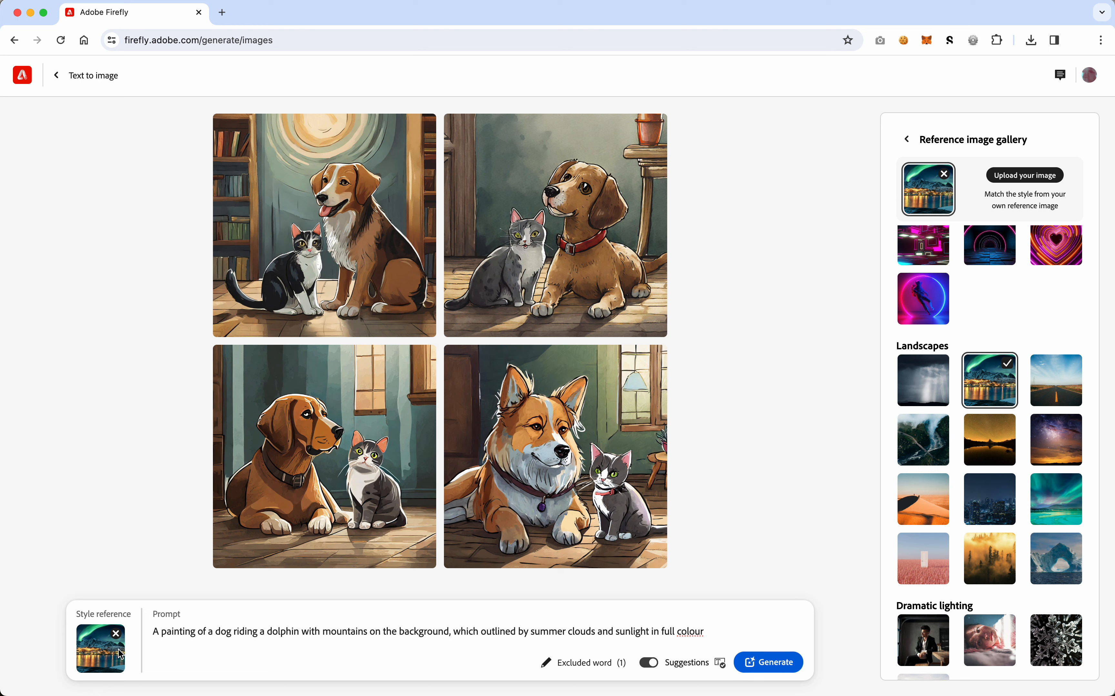
click(777, 666)
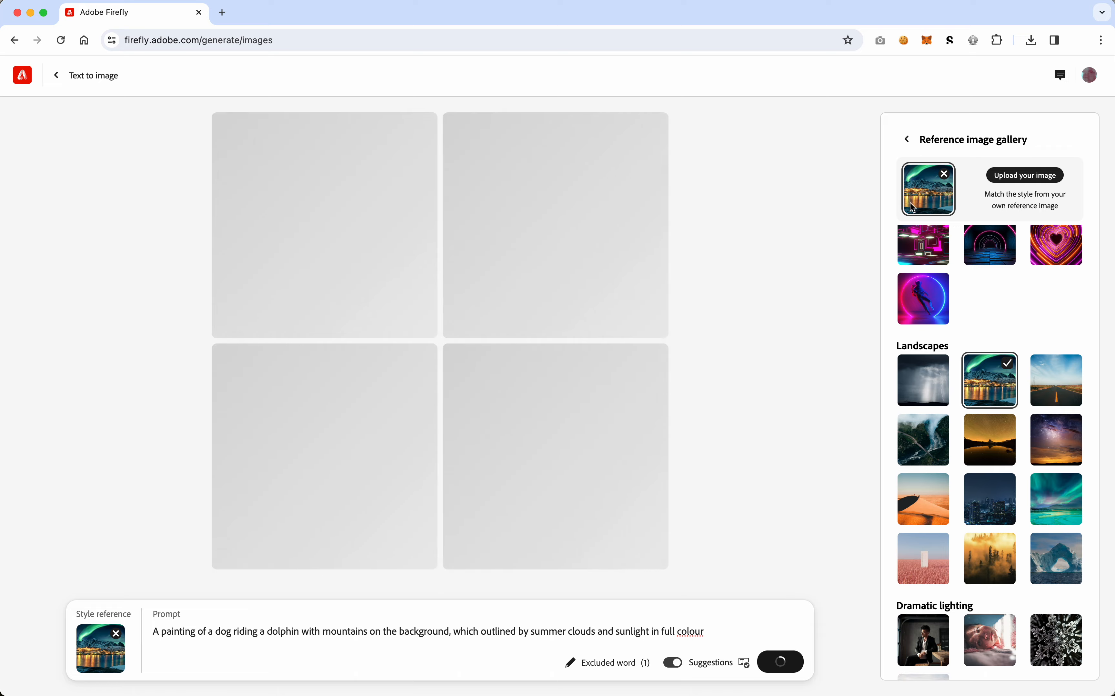
click(909, 144)
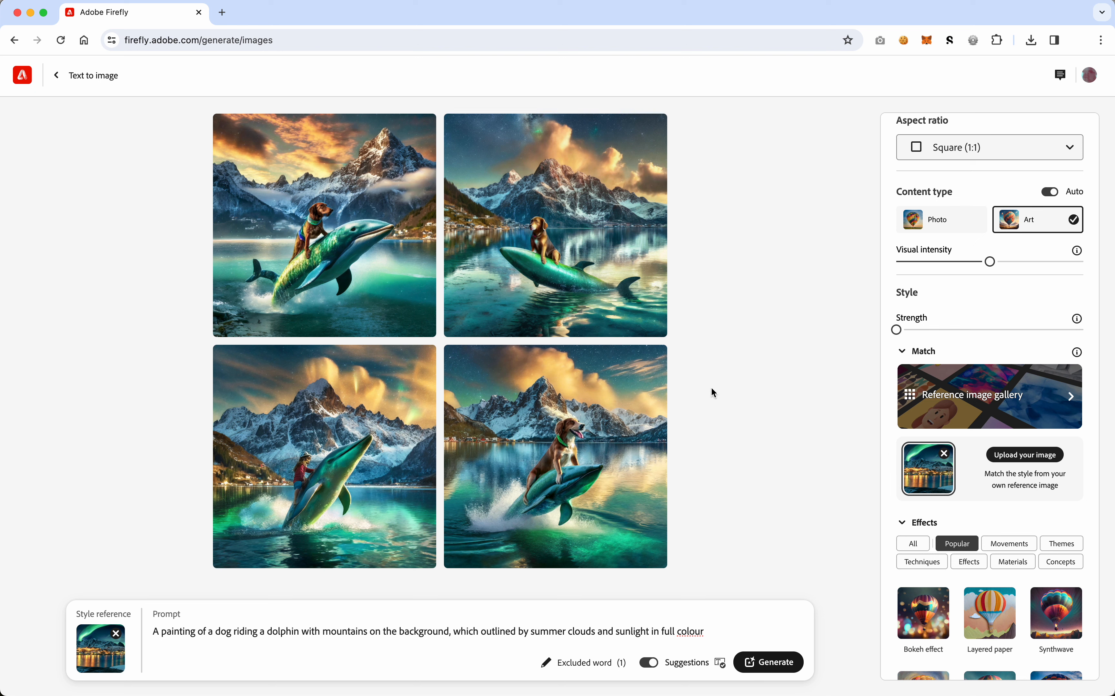
Add "whales" as an excluded word in the advanced settings and regenerate the dog riding a dolphin images.
mouse_move(302, 247)
mouse_move(310, 475)
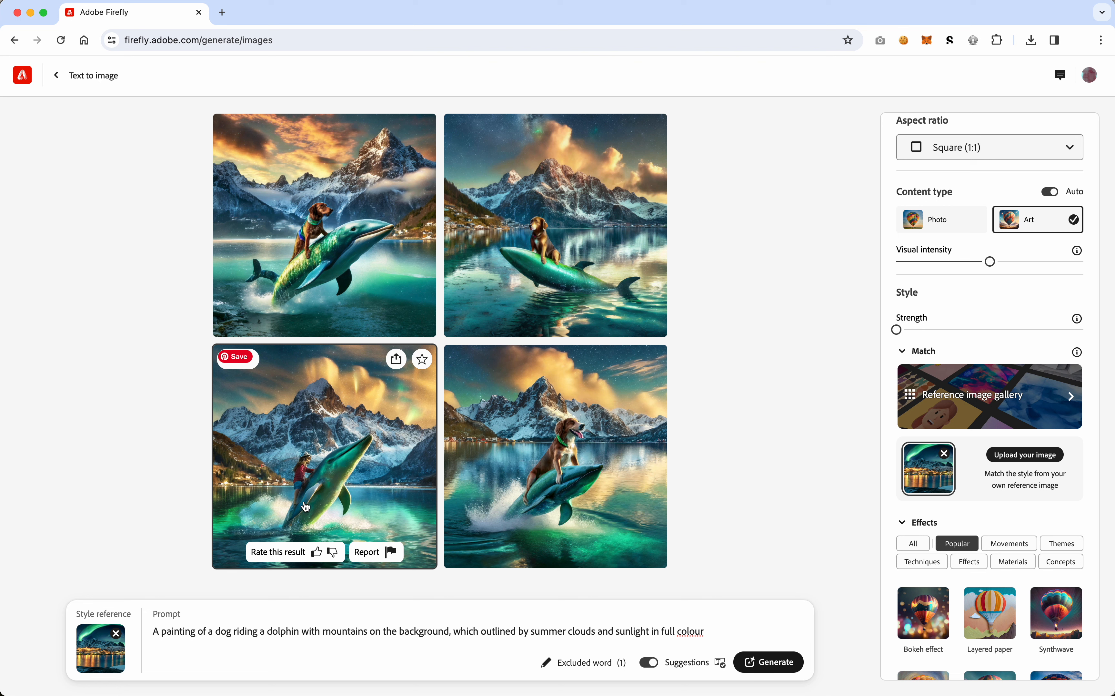
mouse_move(575, 449)
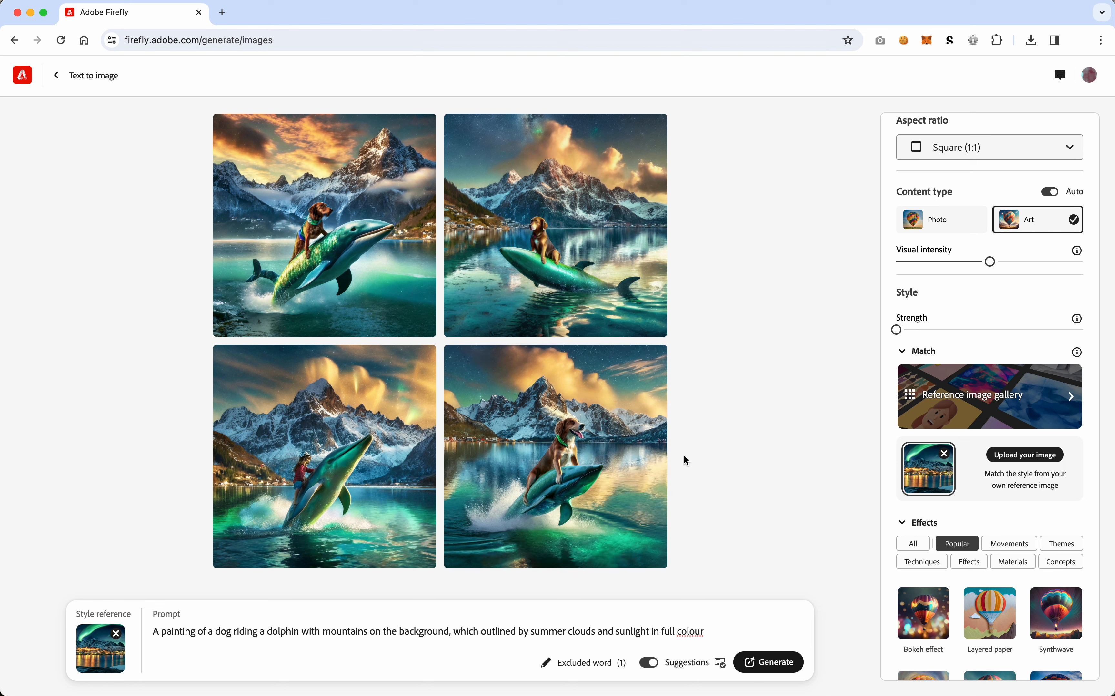
scroll(927, 598, down, 8)
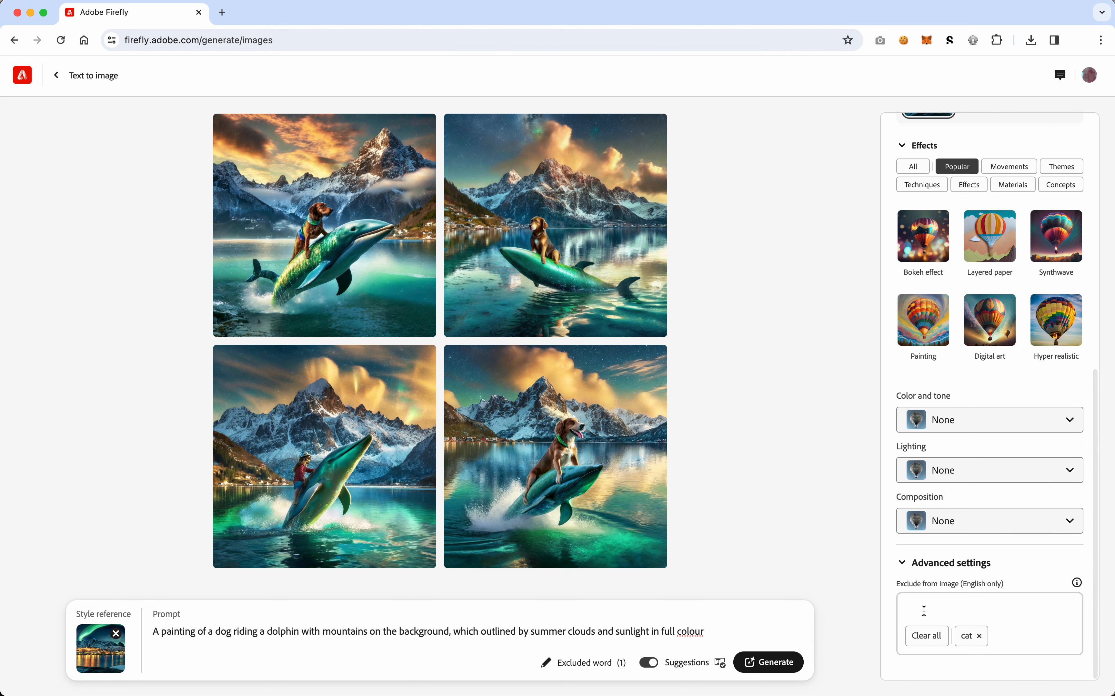
click(932, 604)
text(whales)
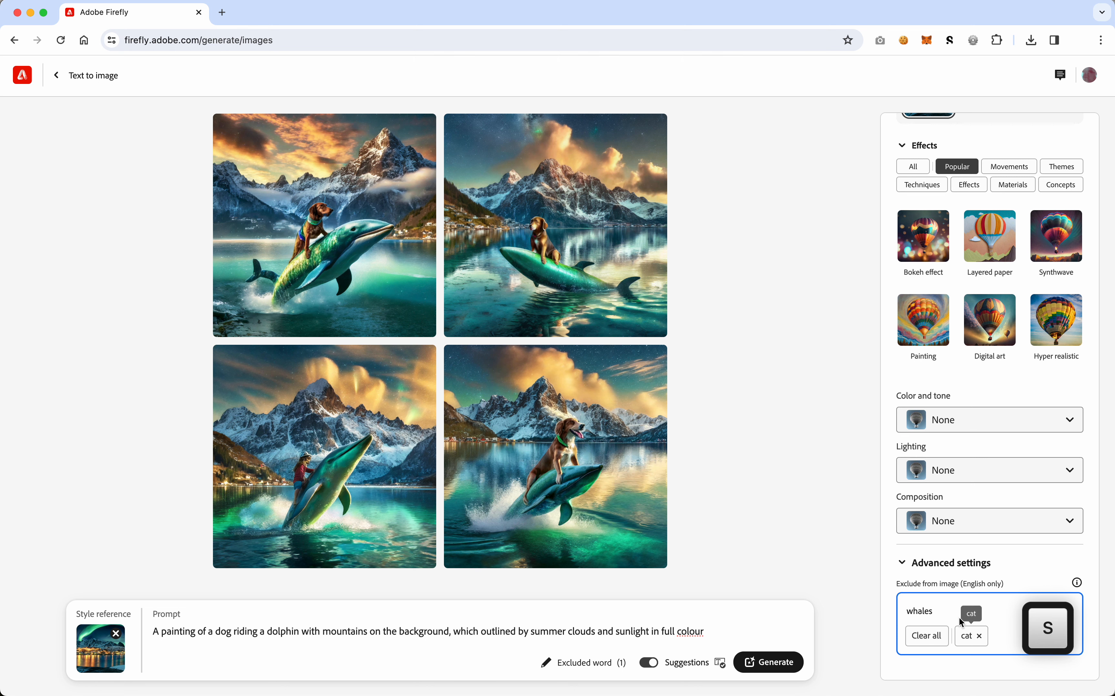
key(Return)
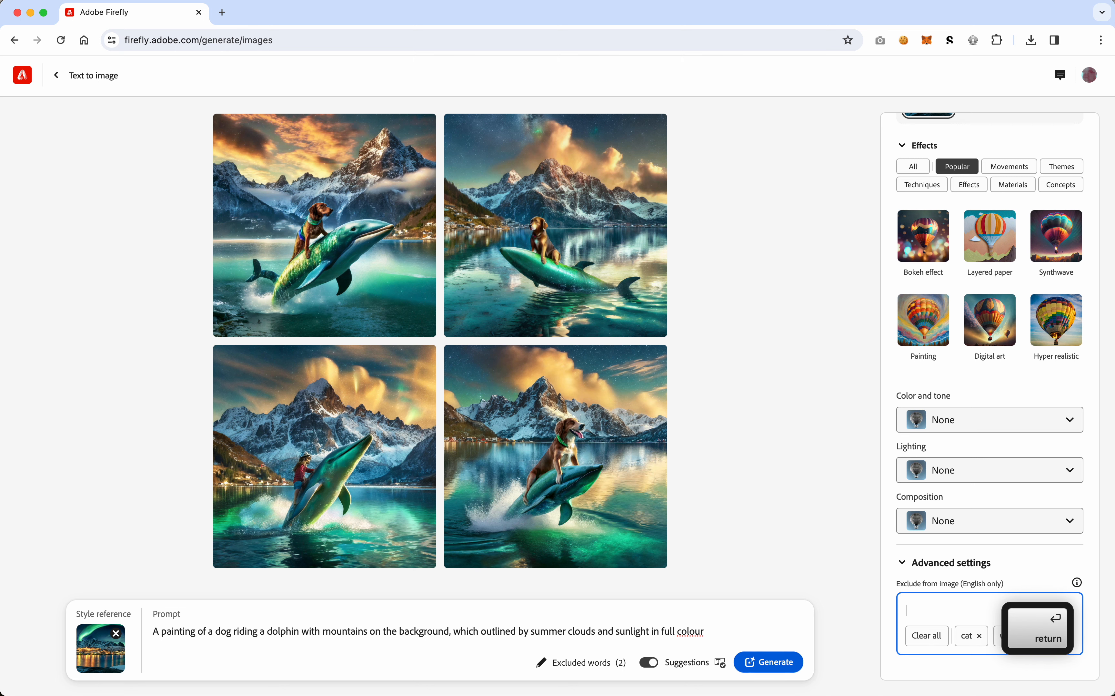
click(783, 661)
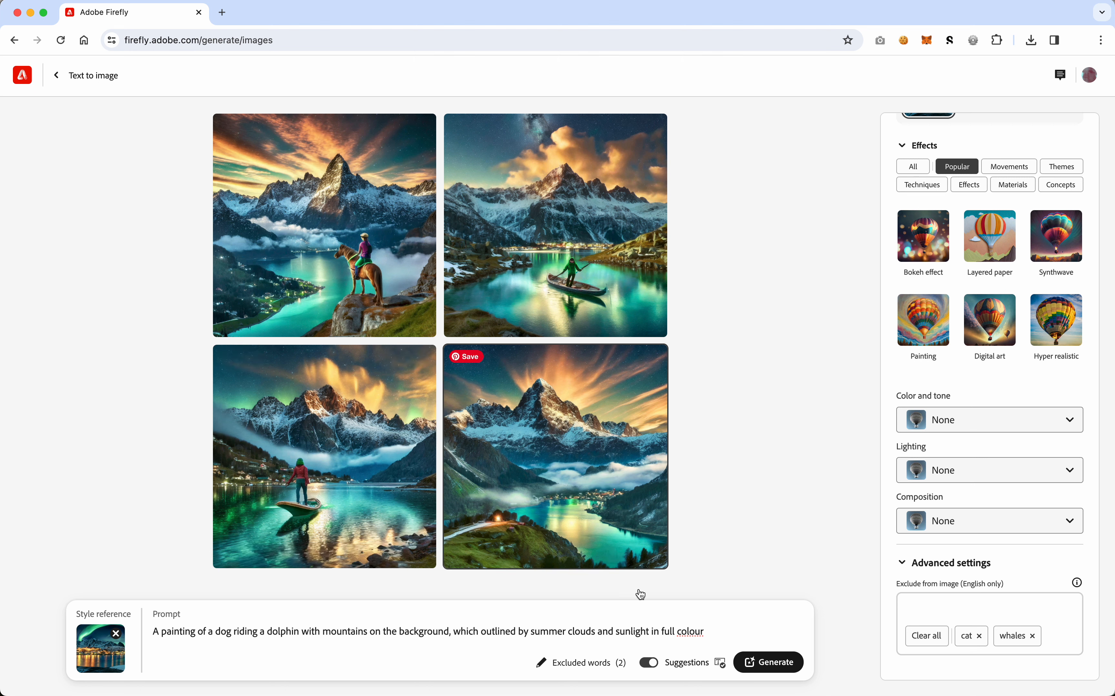
Remove "whales" from the excluded words and remove the aurora style reference from the prompt.
click(1034, 638)
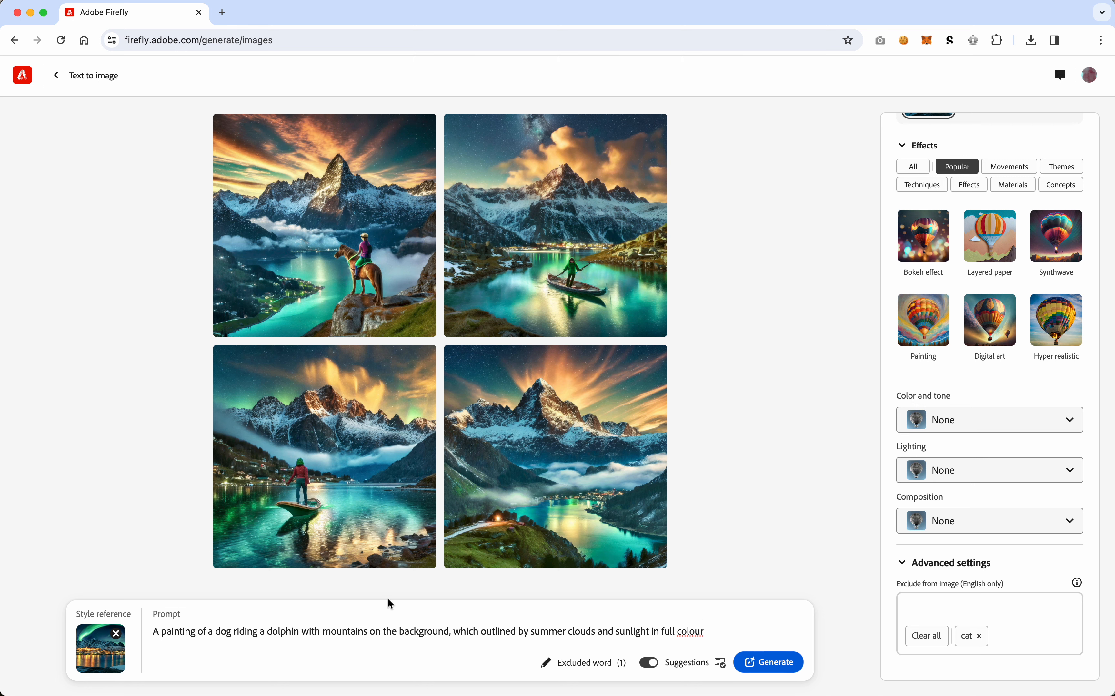
click(116, 634)
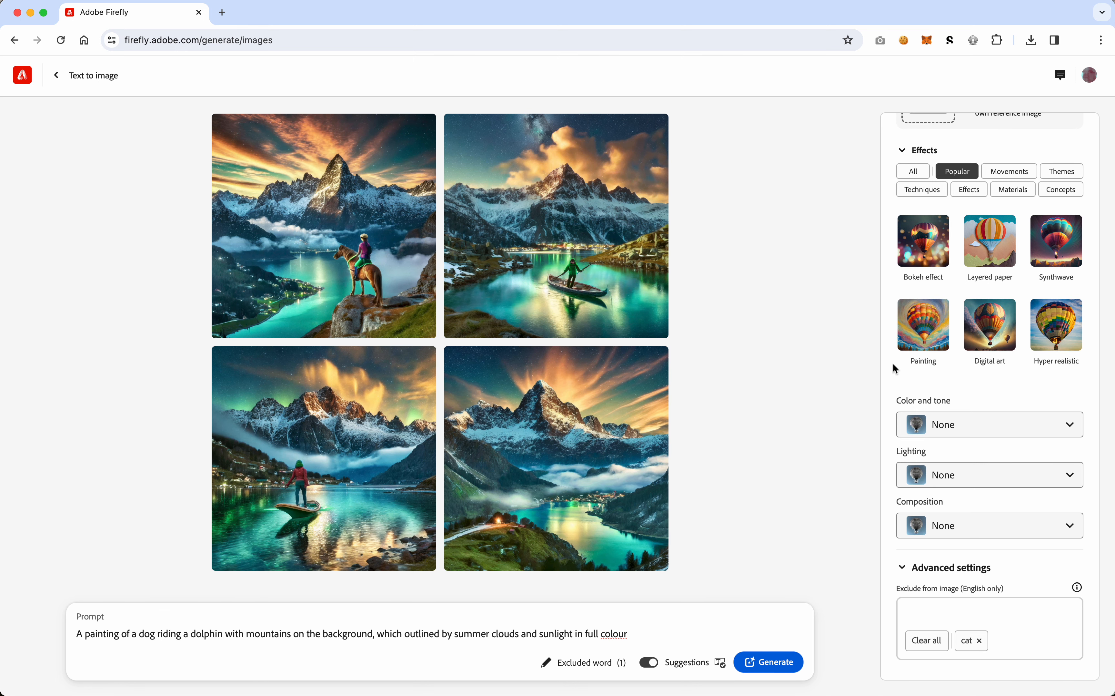
Upload "1,width=650,height=650,appearanceId=822.jpg" from Downloads as the style reference and accept the notice about uploading images.
scroll(893, 362, up, 6)
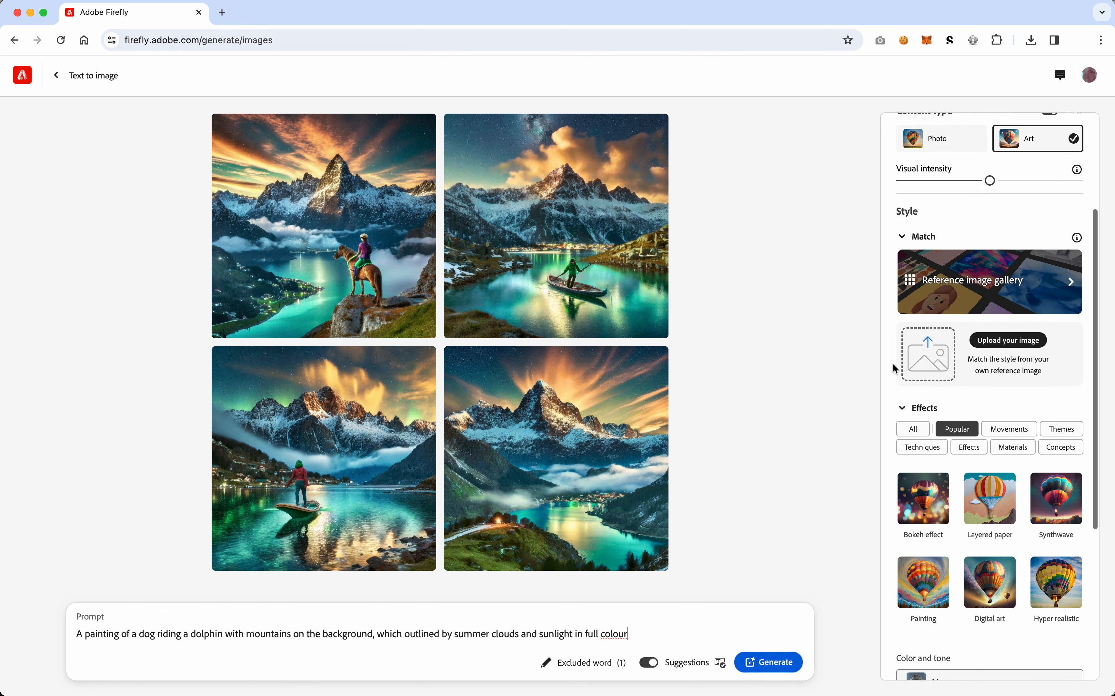
click(1002, 354)
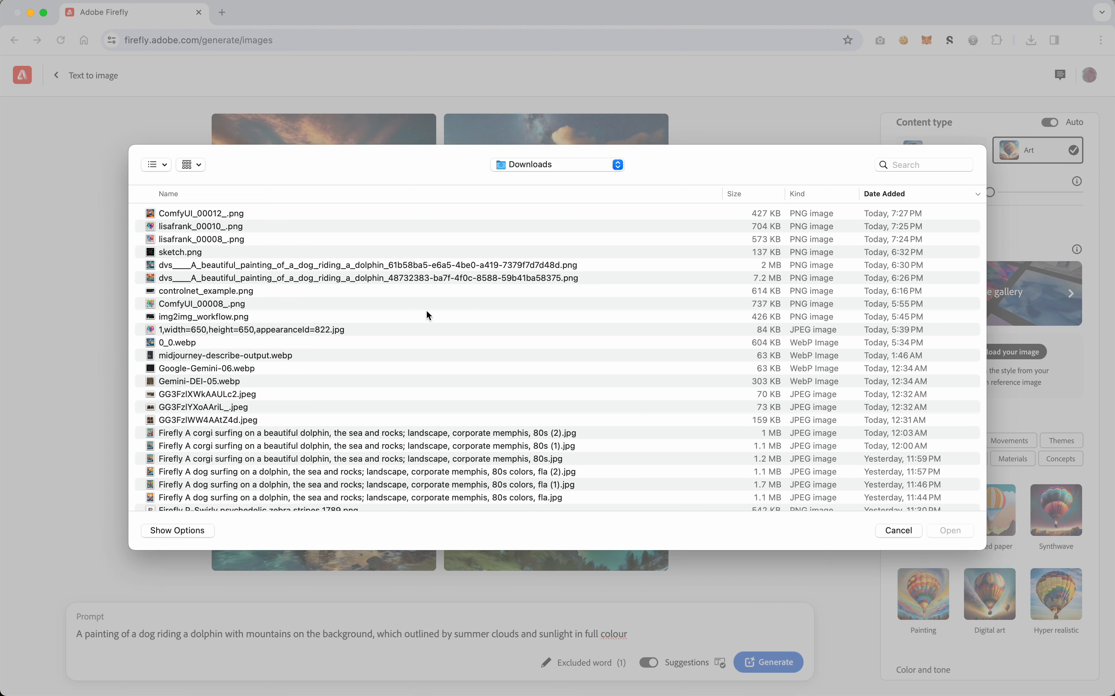
click(216, 239)
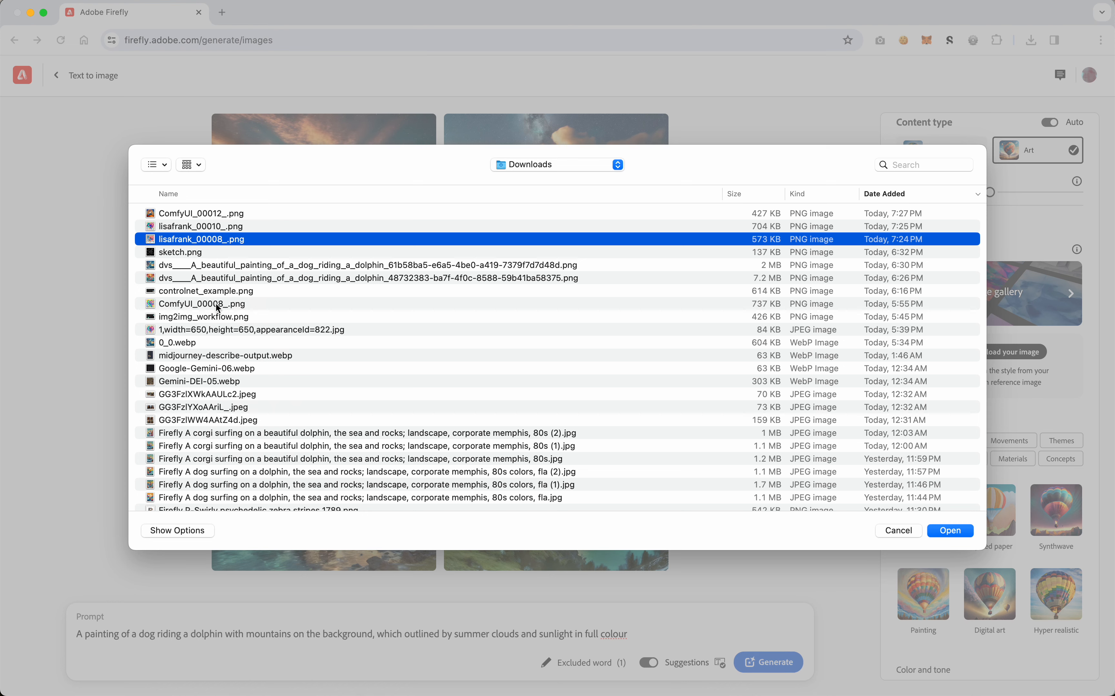
click(213, 331)
key(space)
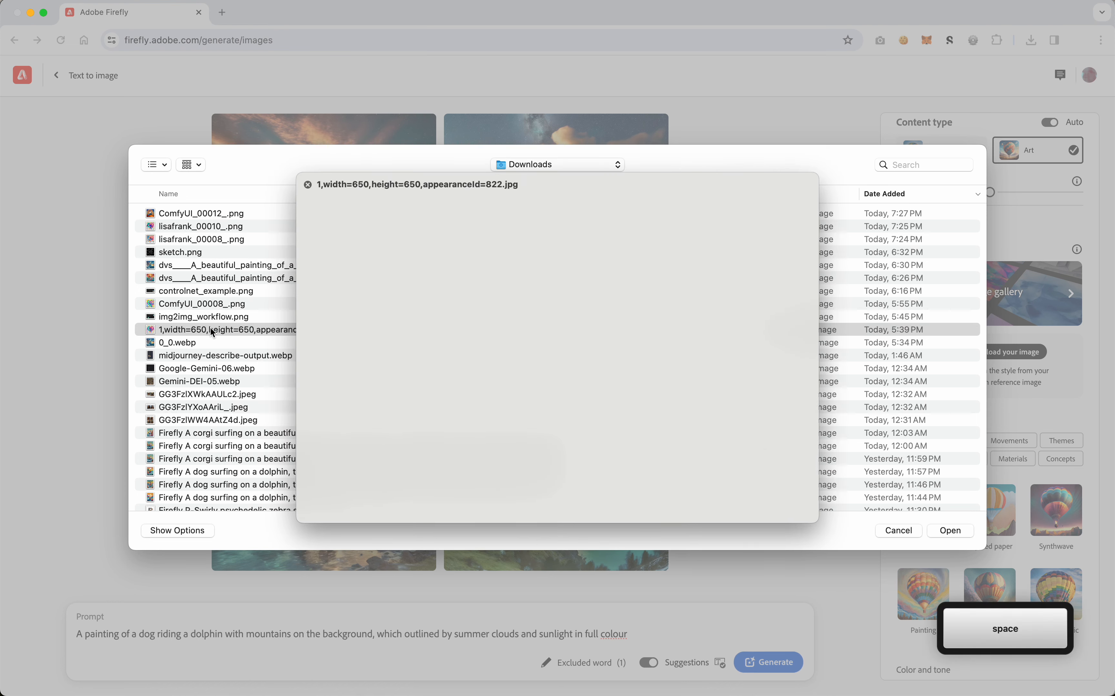
key(space)
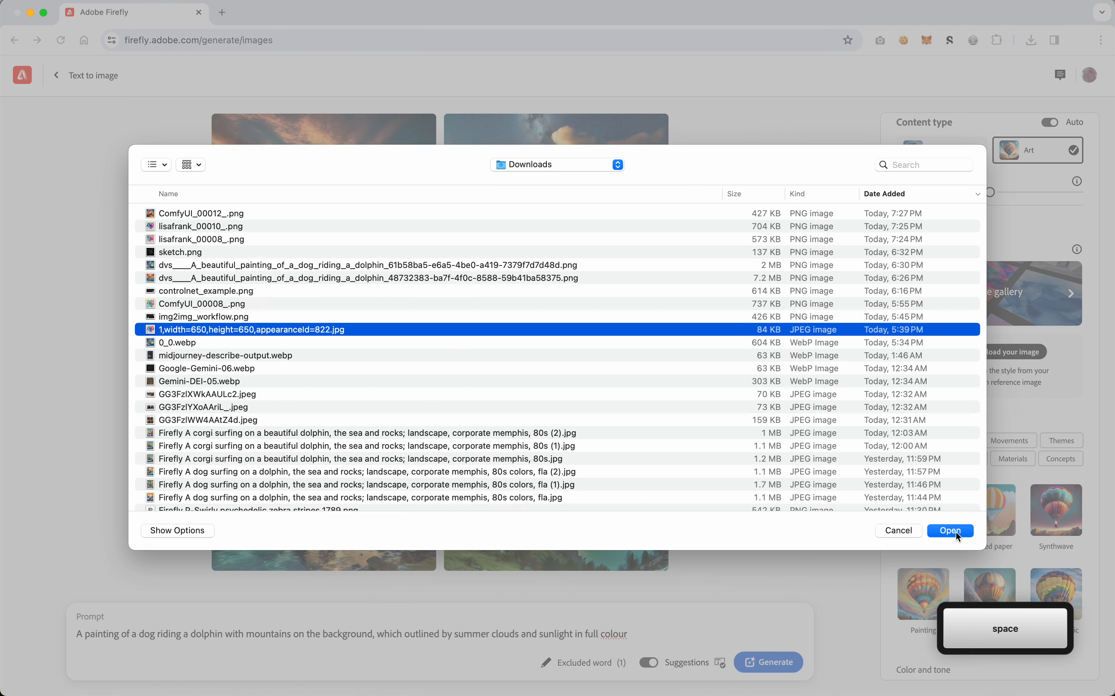
click(954, 532)
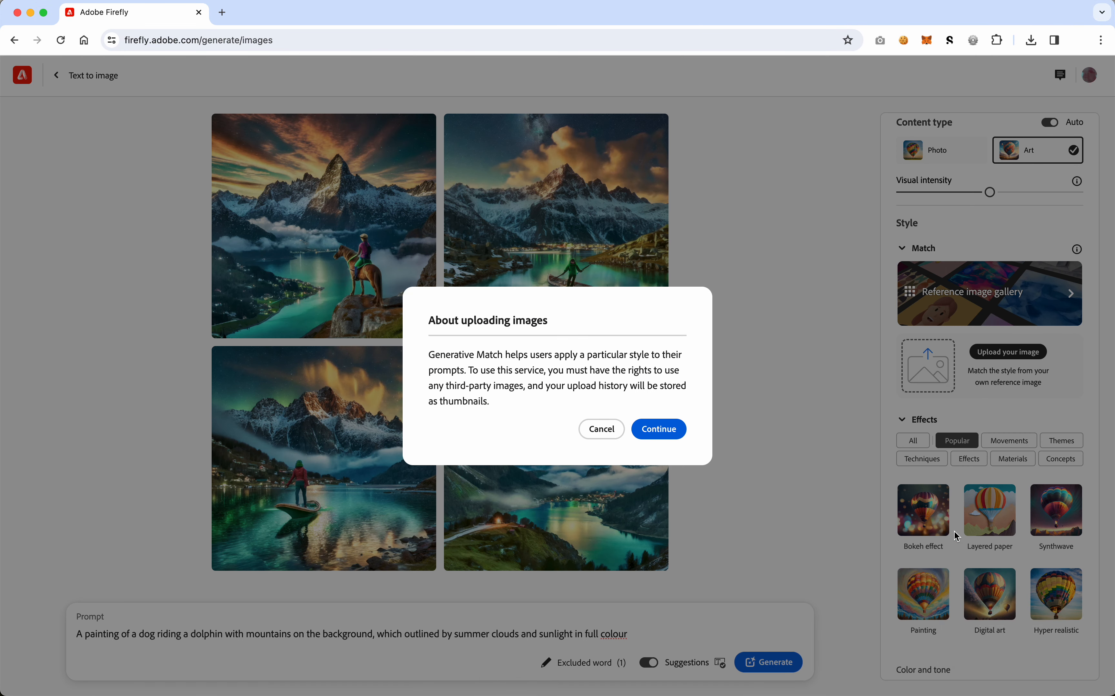
click(660, 429)
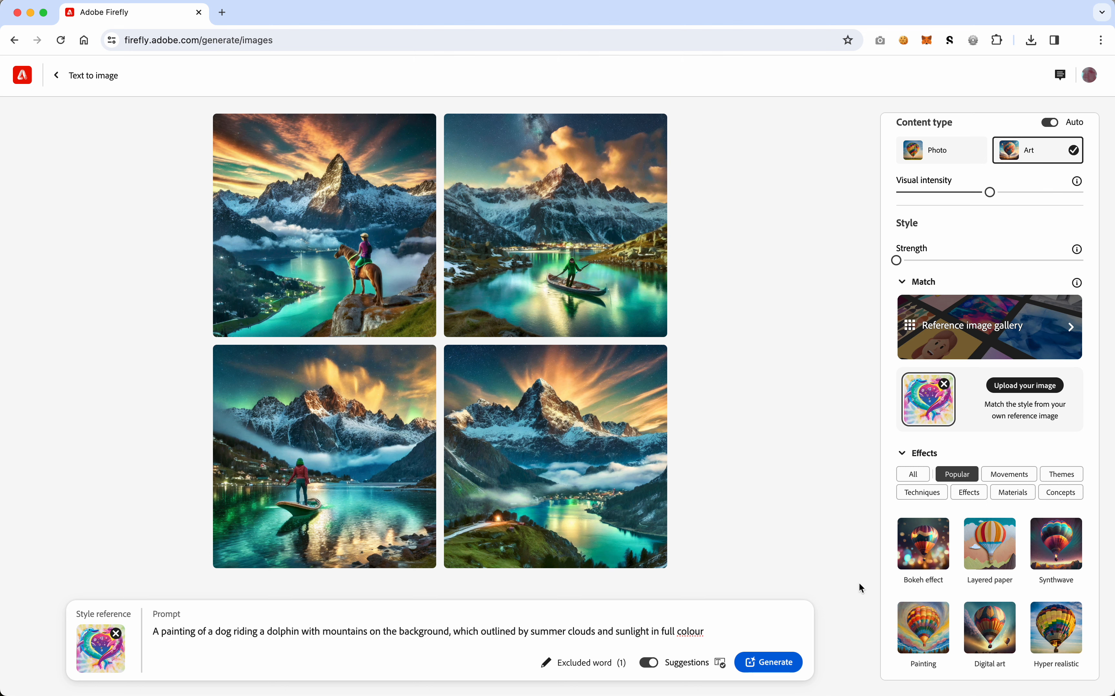
Apply the Eclectic effect from the Concepts category to the prompt.
scroll(897, 591, down, 5)
scroll(898, 591, down, 1)
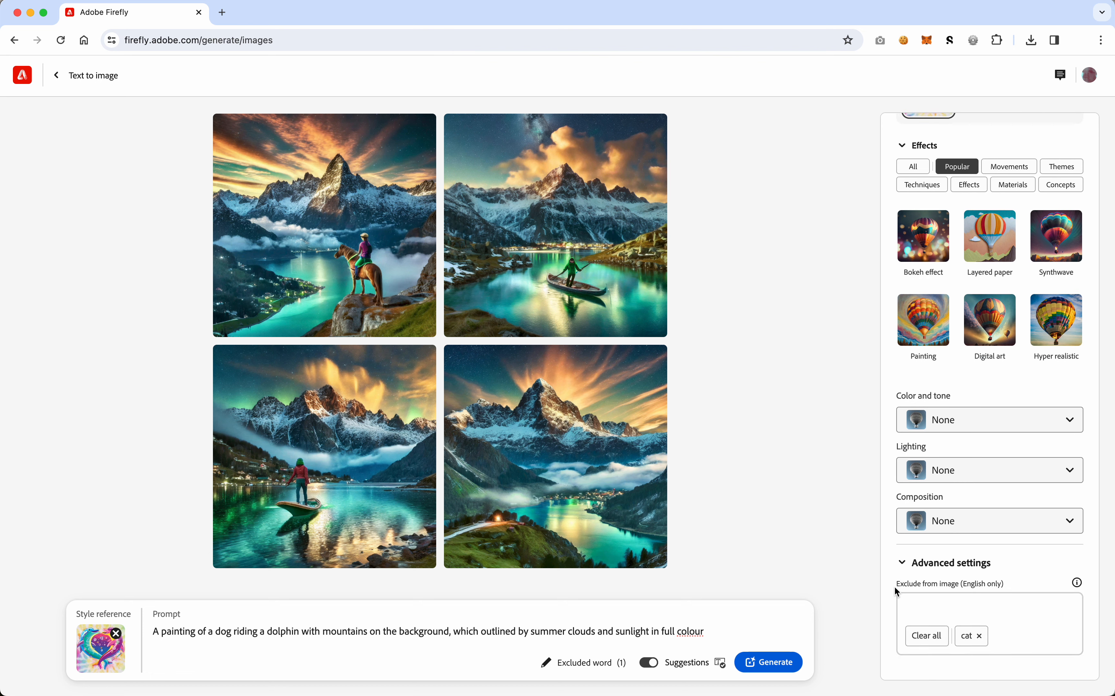
scroll(896, 529, up, 5)
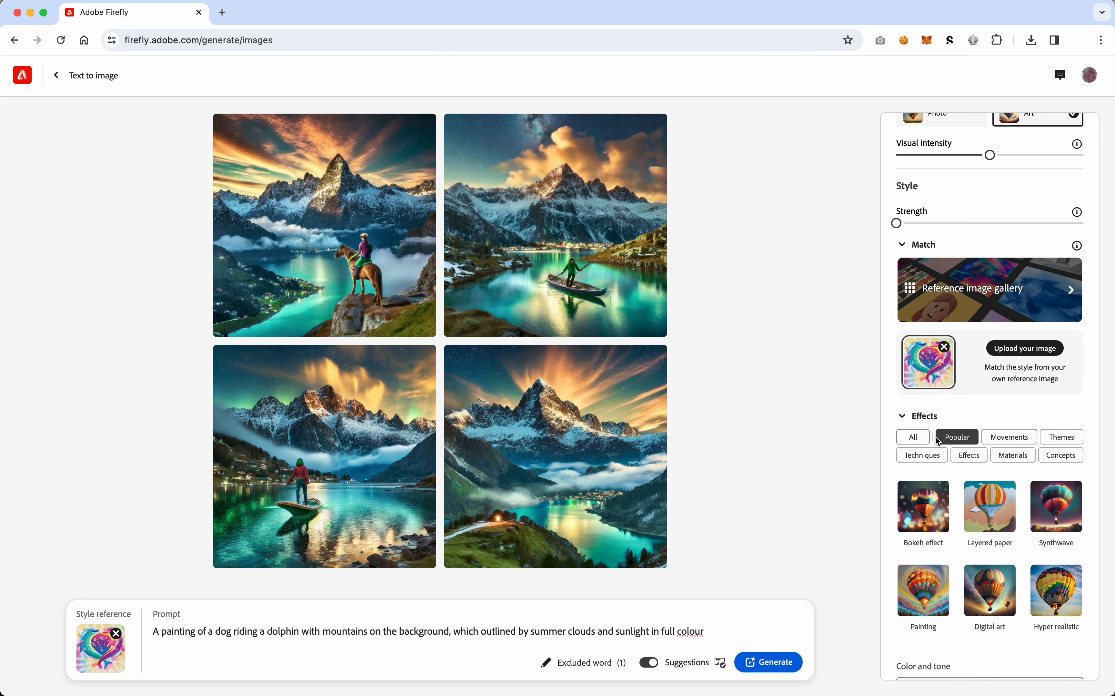
click(1062, 455)
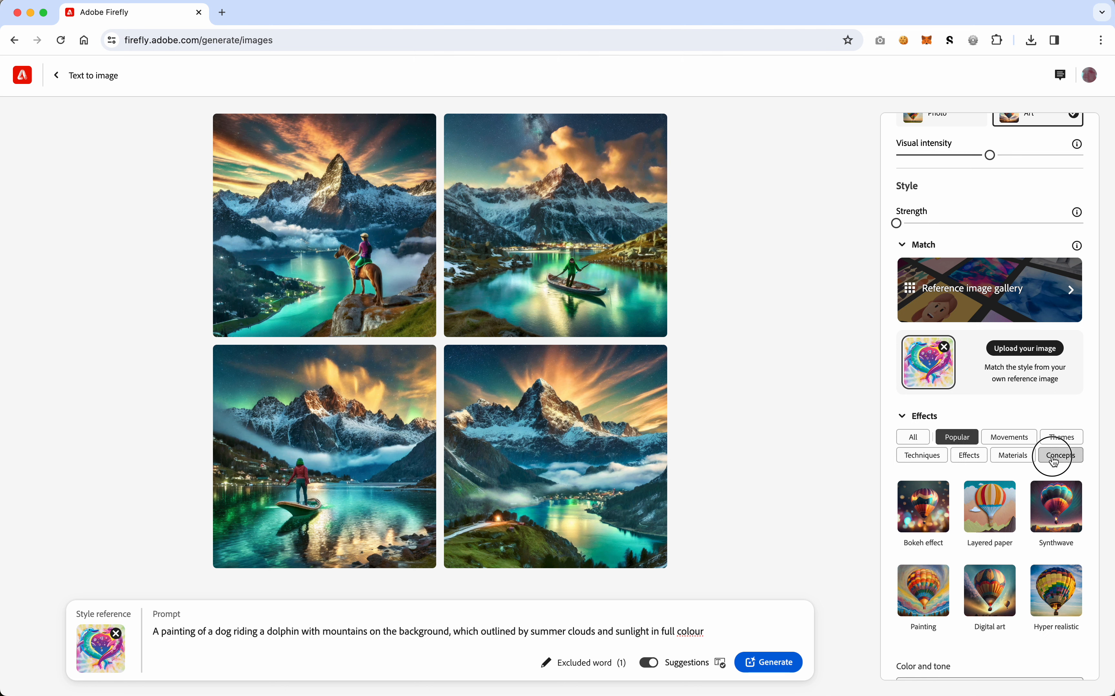
scroll(989, 405, down, 3)
scroll(989, 406, down, 1)
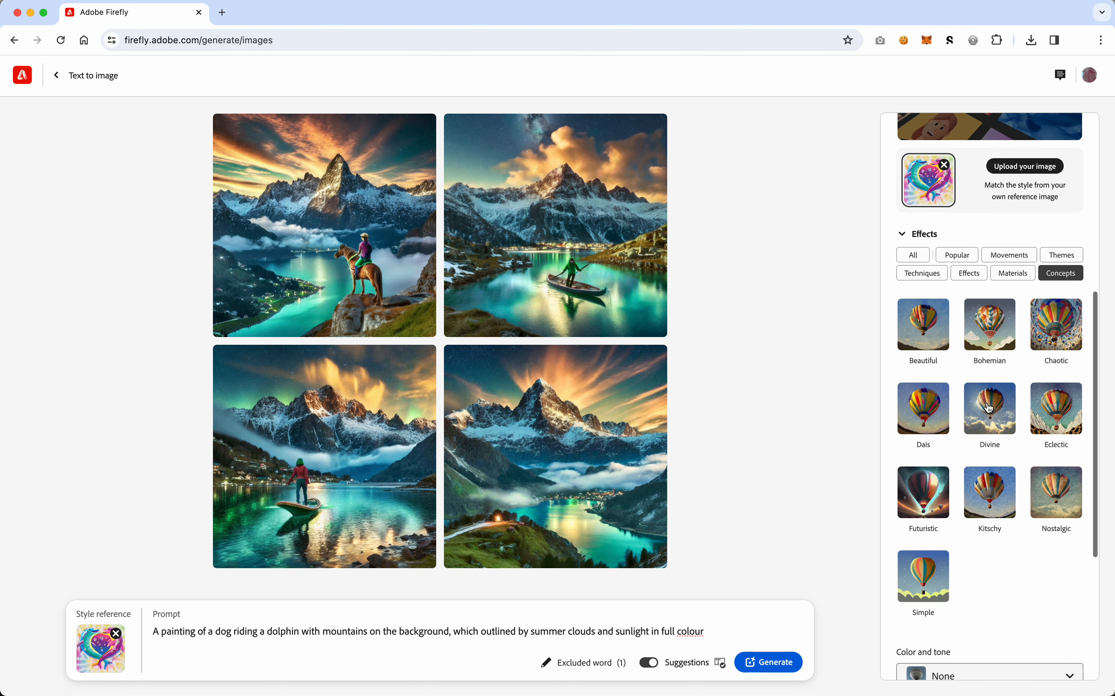
click(1062, 429)
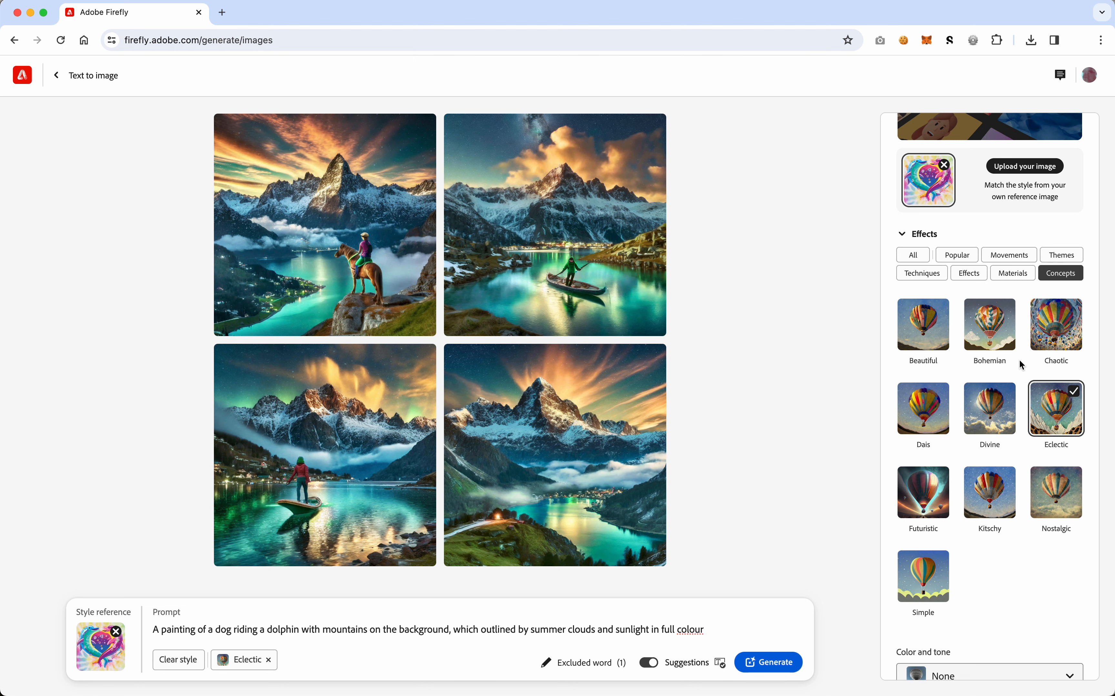
Add the Color explosion effect from the Effects category to the prompt's styles.
click(1014, 282)
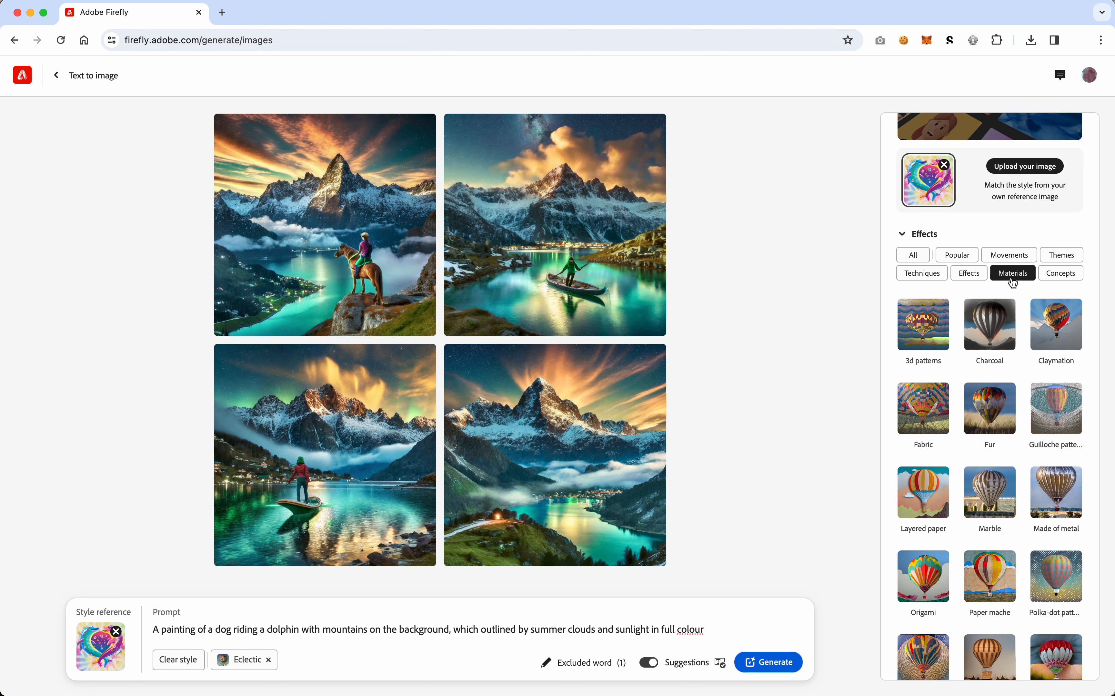
click(968, 279)
scroll(984, 403, down, 3)
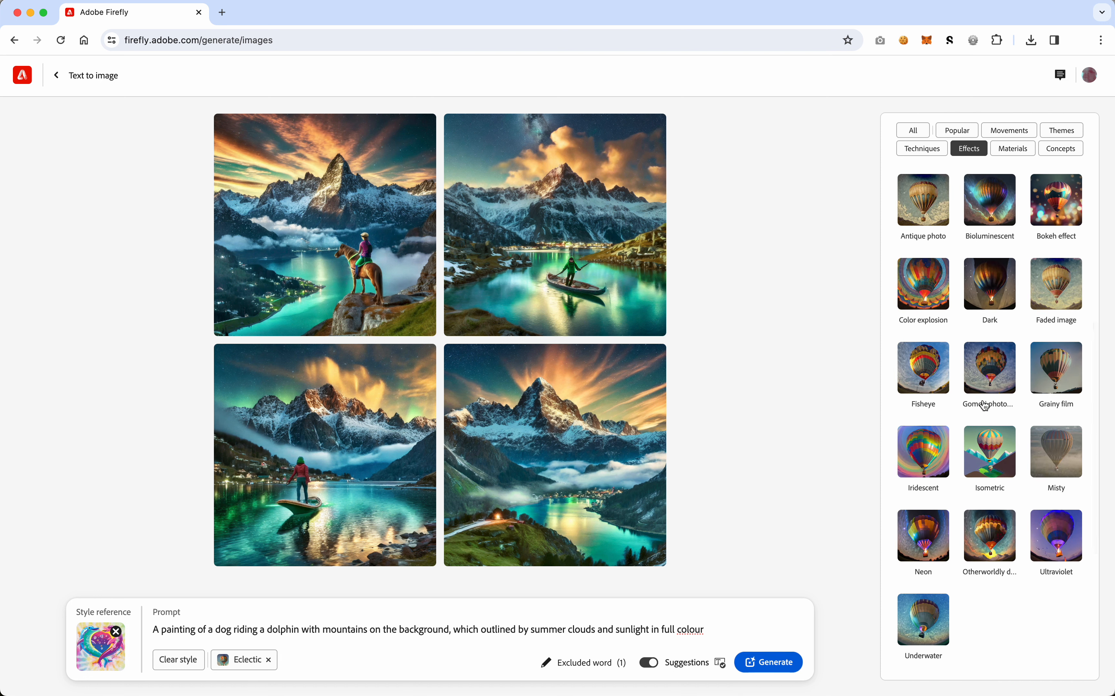
scroll(984, 405, up, 1)
click(934, 346)
scroll(1026, 322, up, 4)
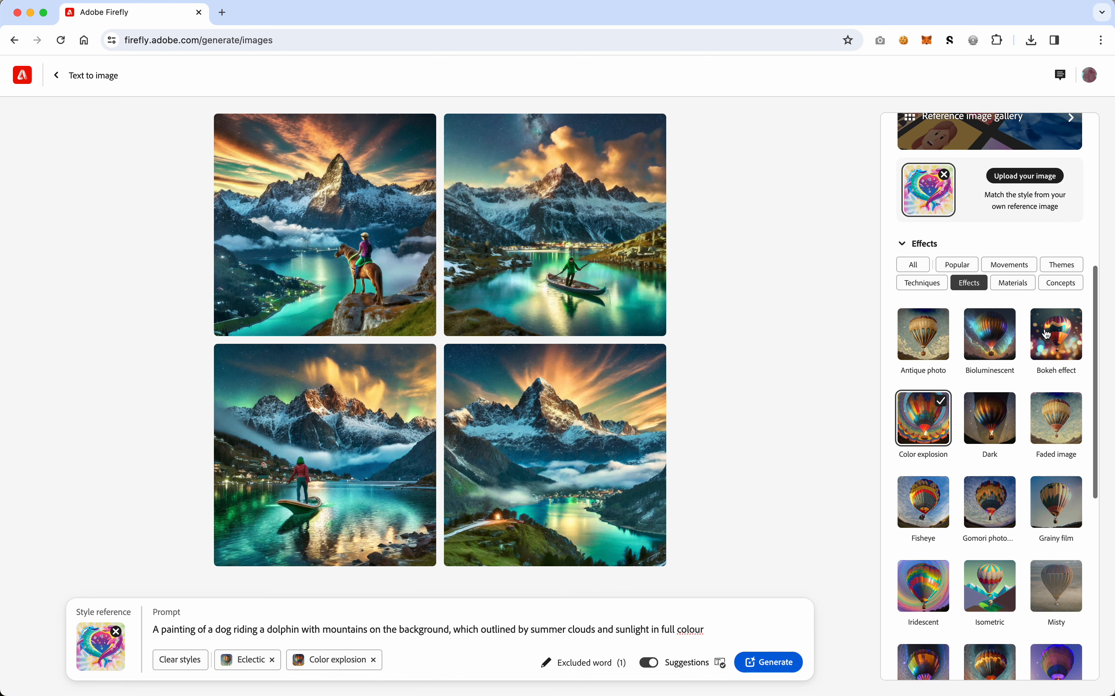
Add the Psychedelic background effect from the Themes category and generate the images.
click(1063, 284)
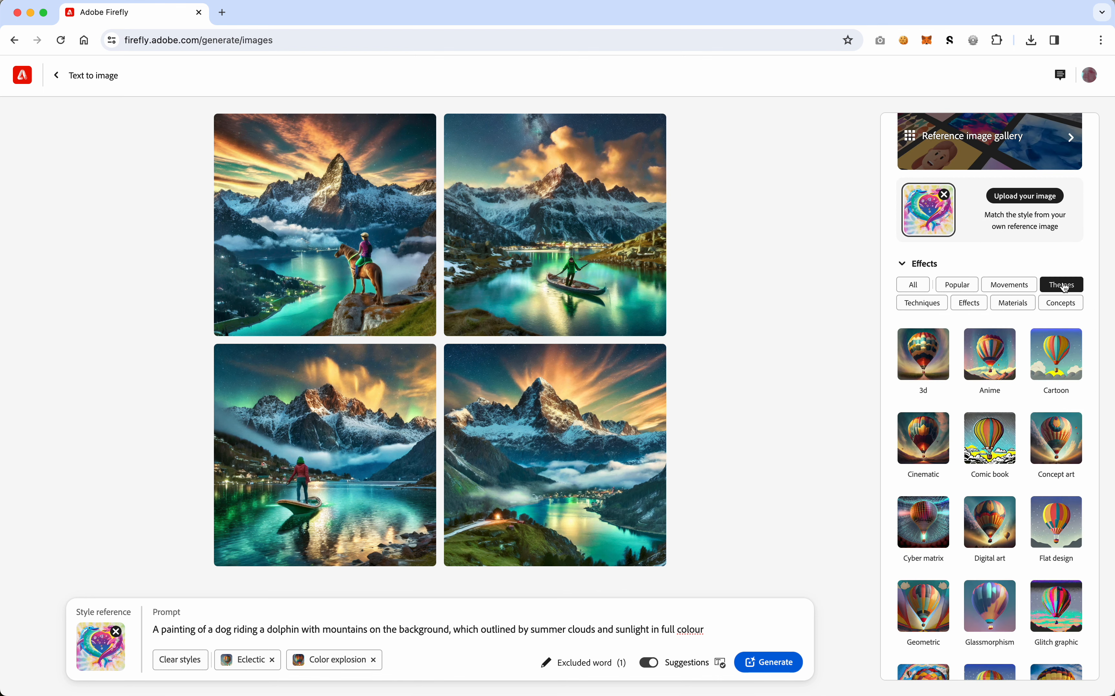
scroll(1004, 426, down, 6)
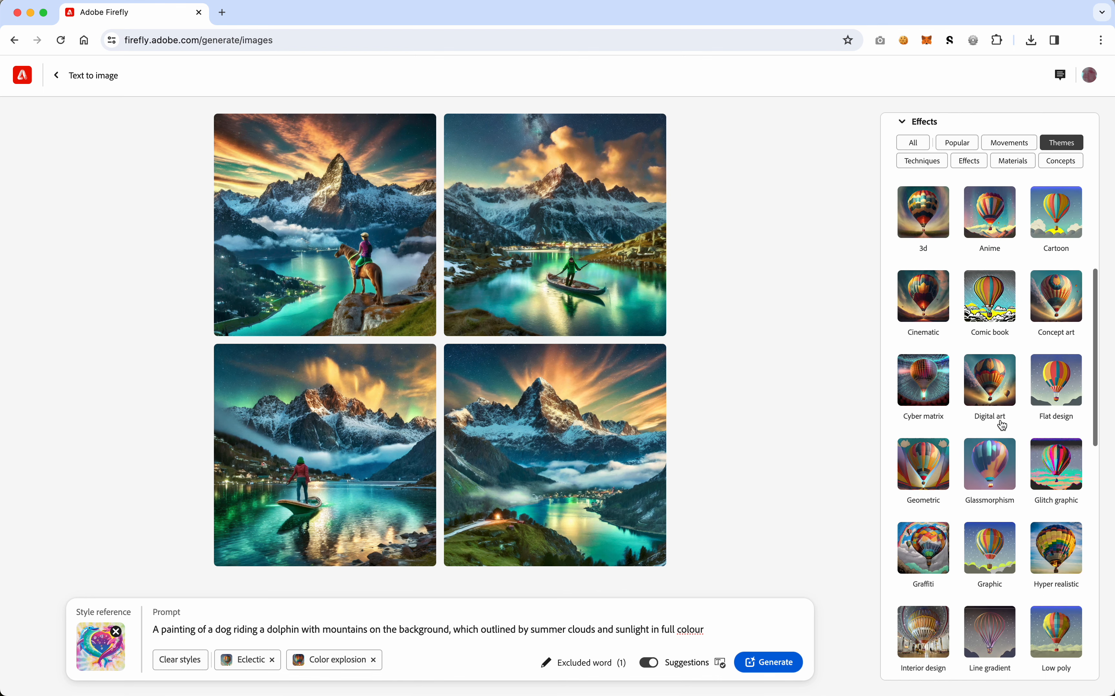
scroll(1004, 426, down, 5)
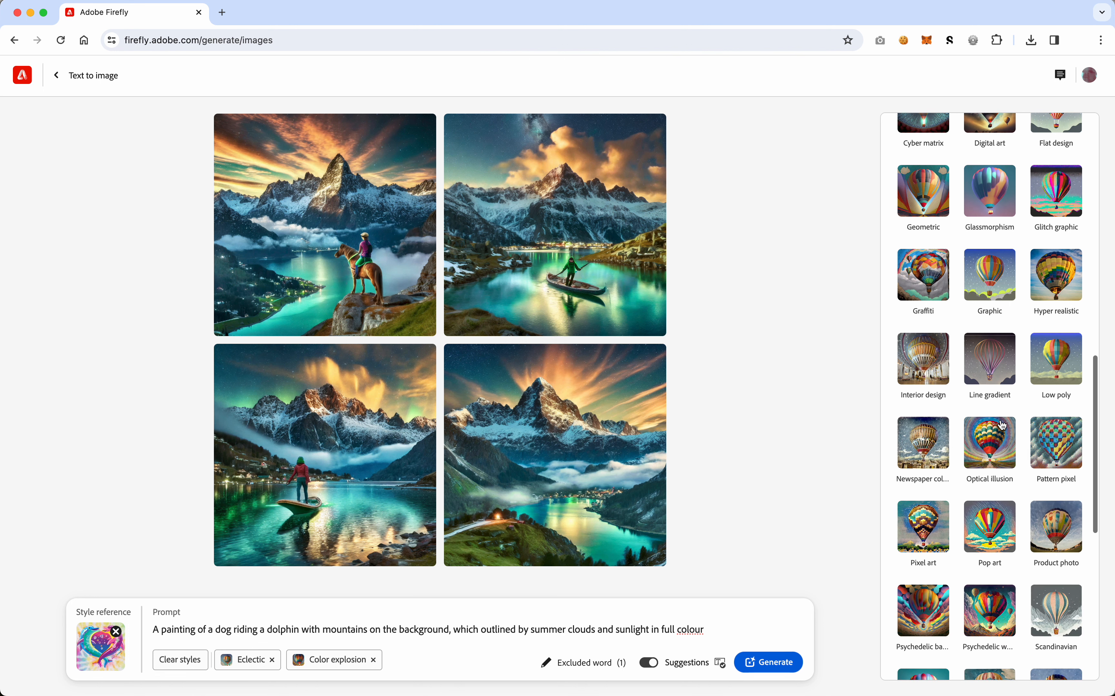
scroll(1004, 425, down, 3)
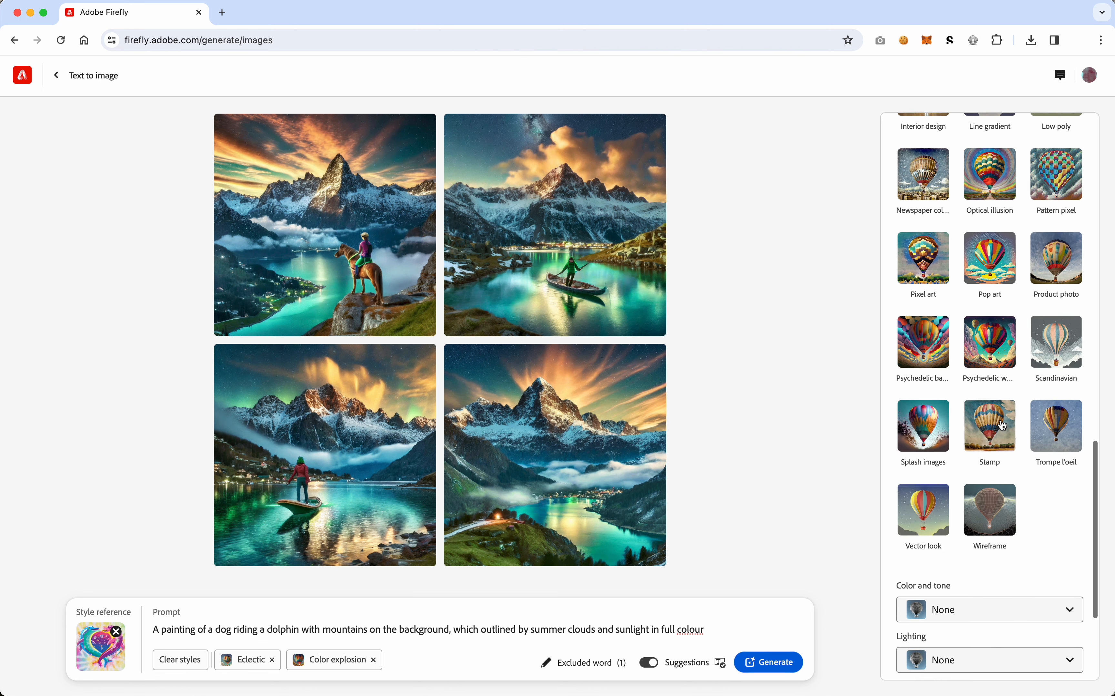
click(927, 351)
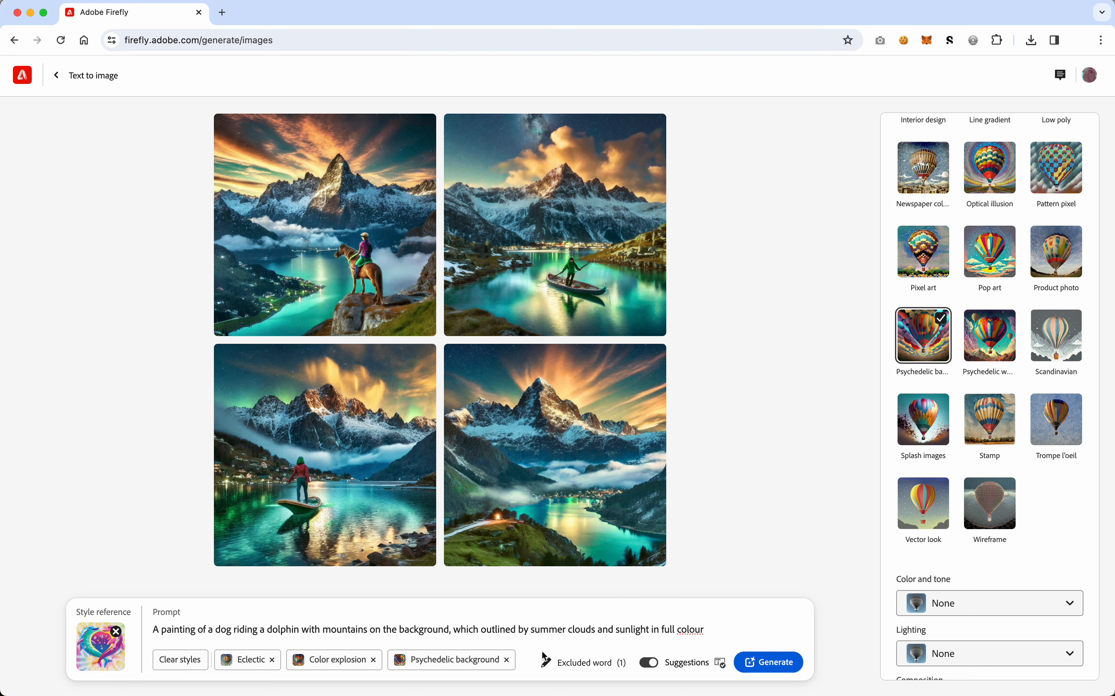
click(779, 665)
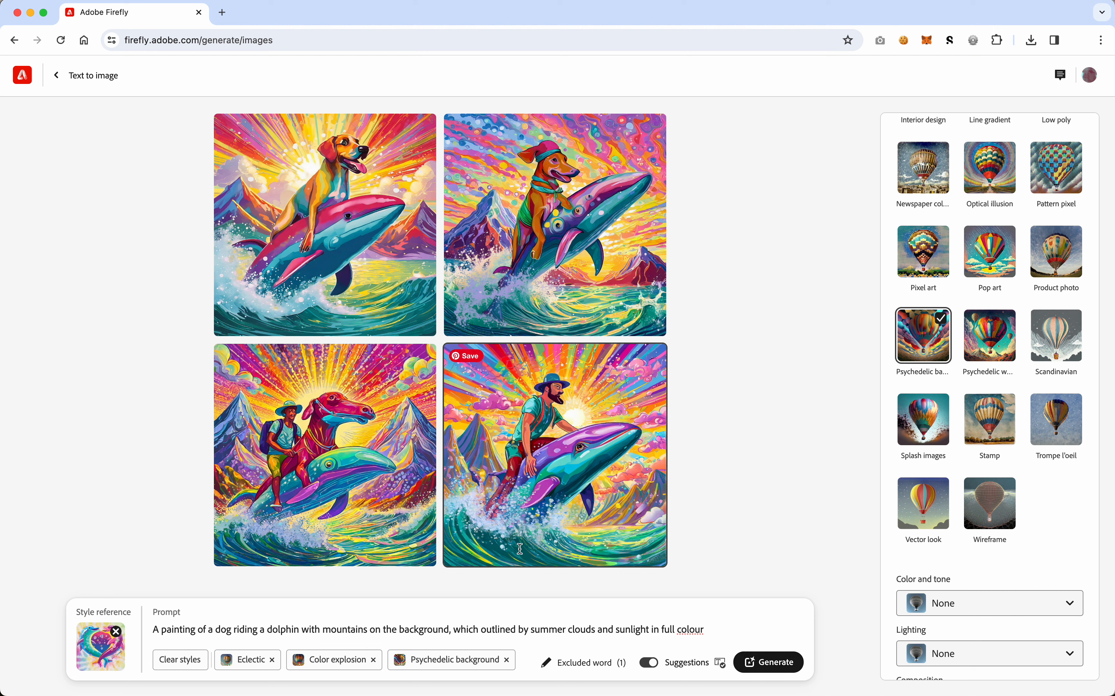
Add "humans" and "person" as excluded words in the advanced settings and regenerate the images.
mouse_move(348, 253)
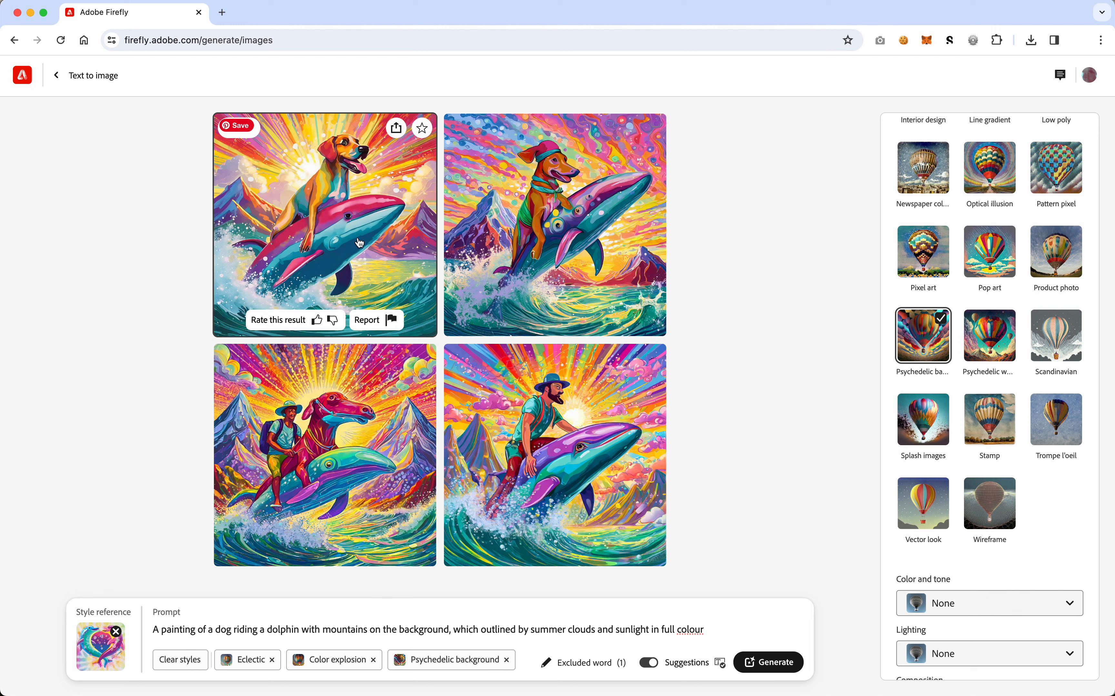
mouse_move(581, 190)
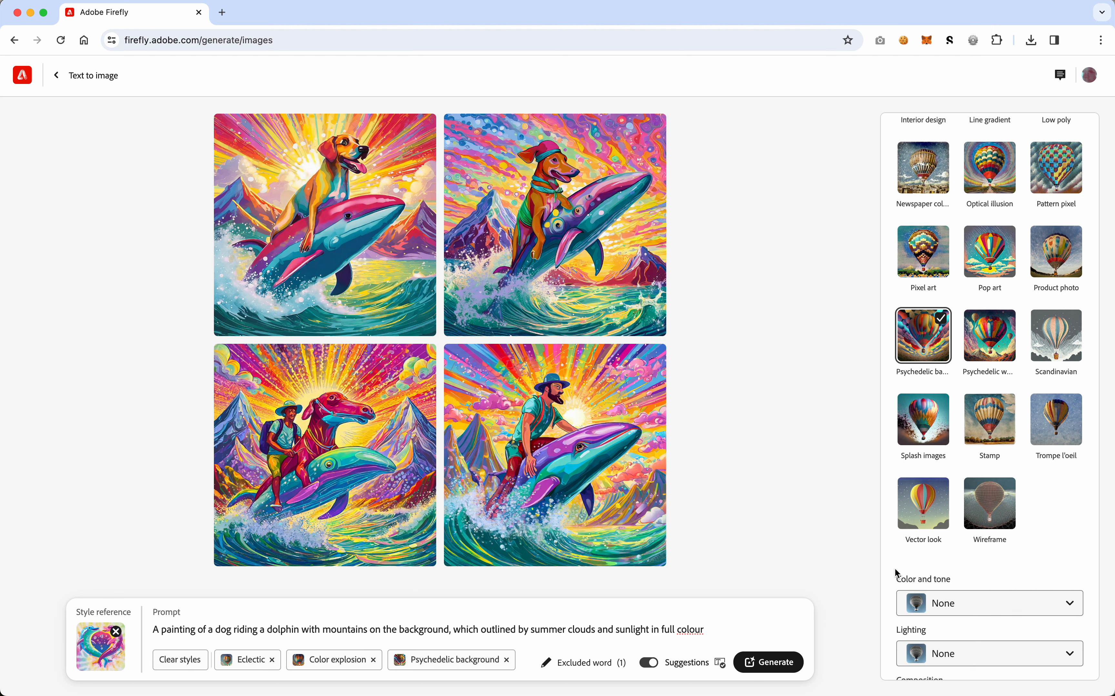
scroll(934, 614, down, 4)
click(943, 607)
text(humans)
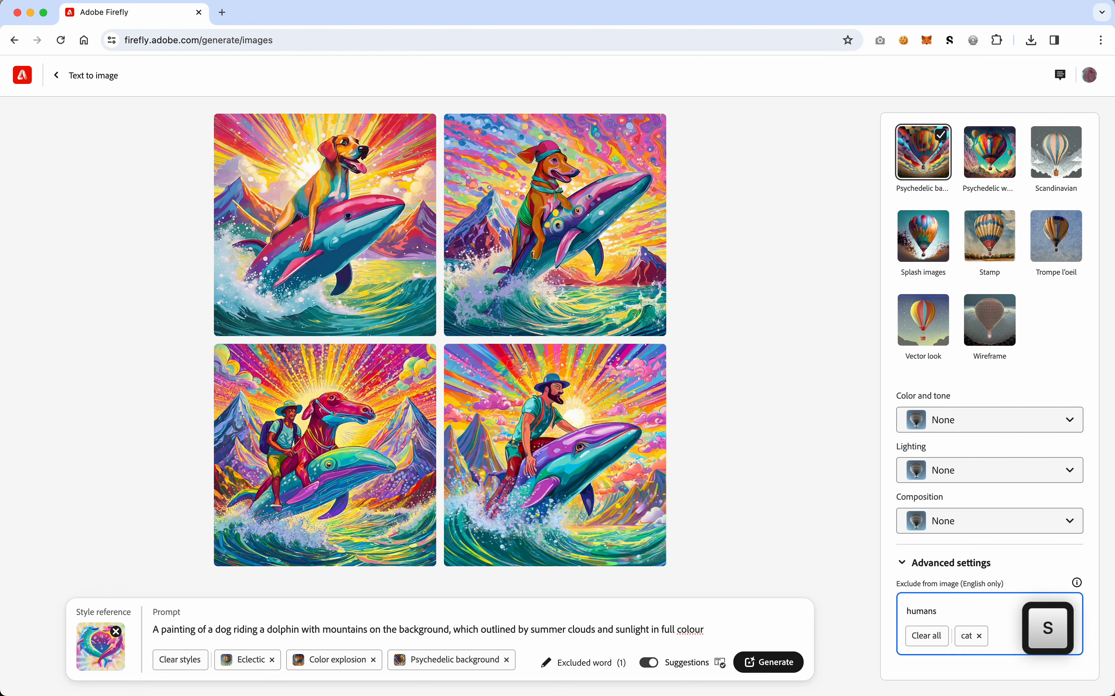
key(Return)
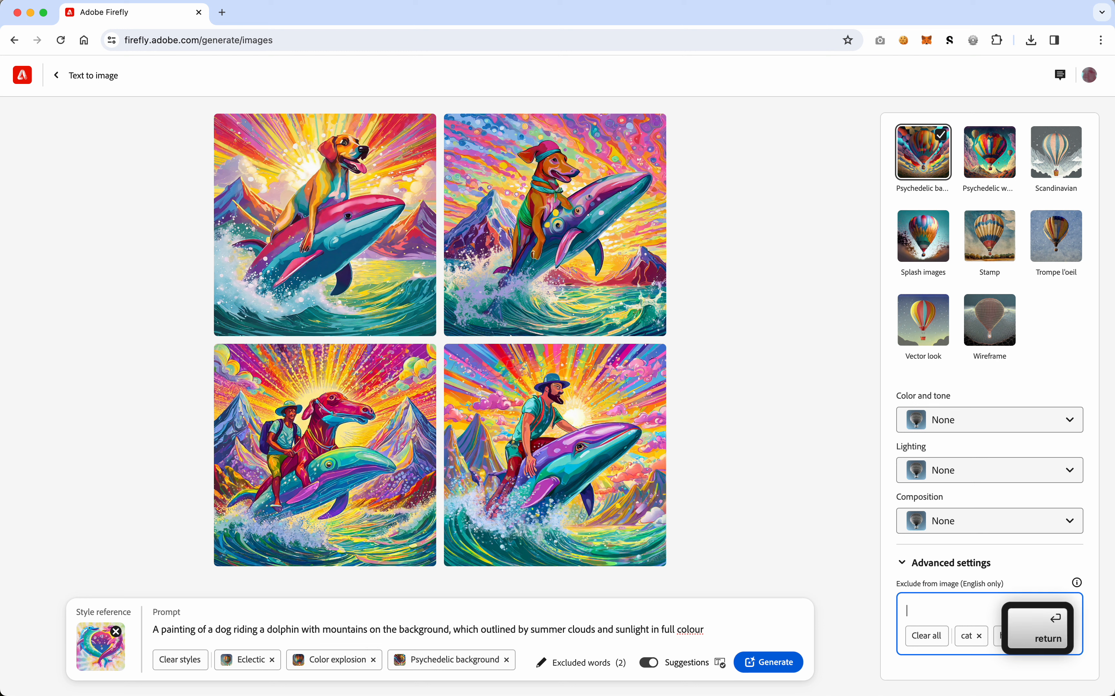
text(person)
key(Return)
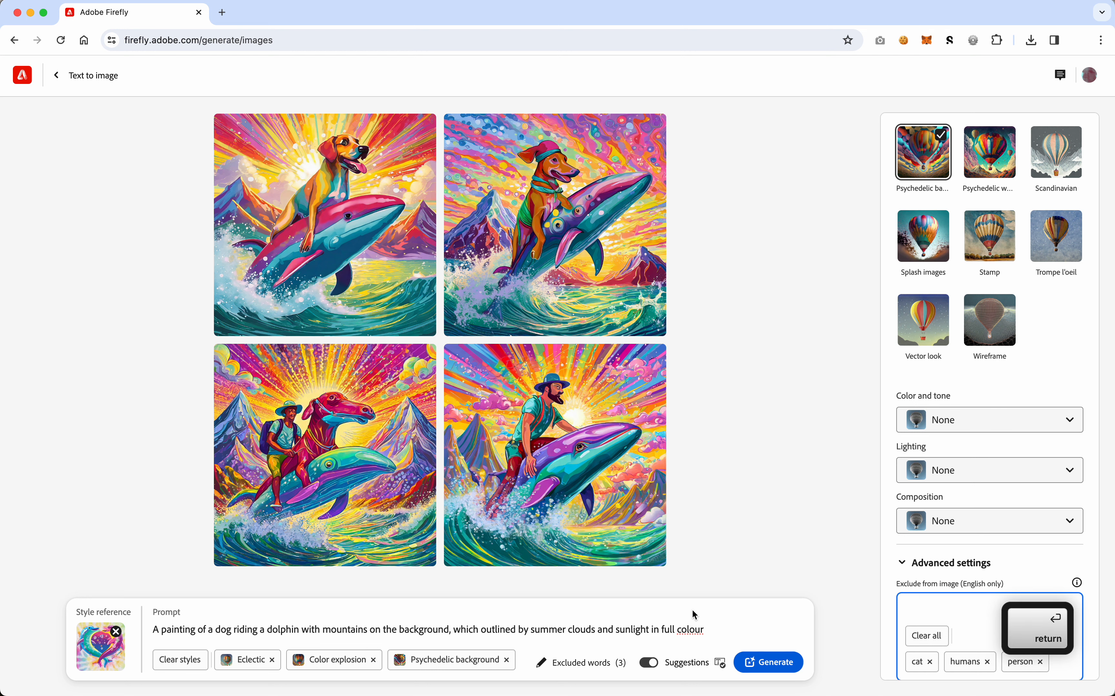
click(718, 625)
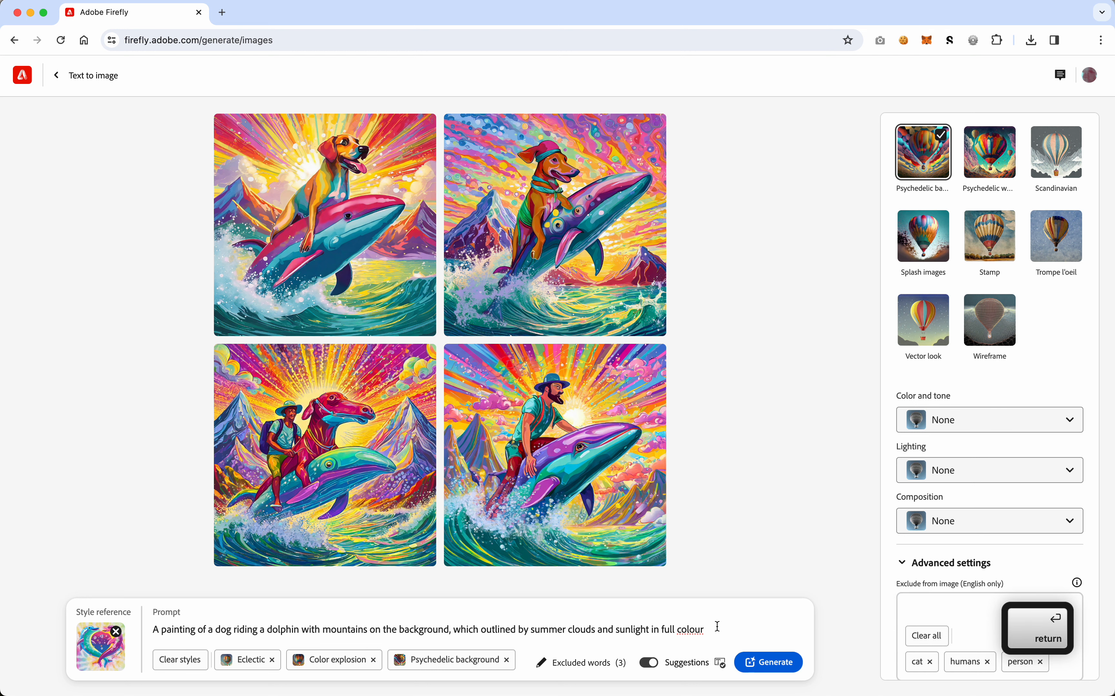
click(761, 663)
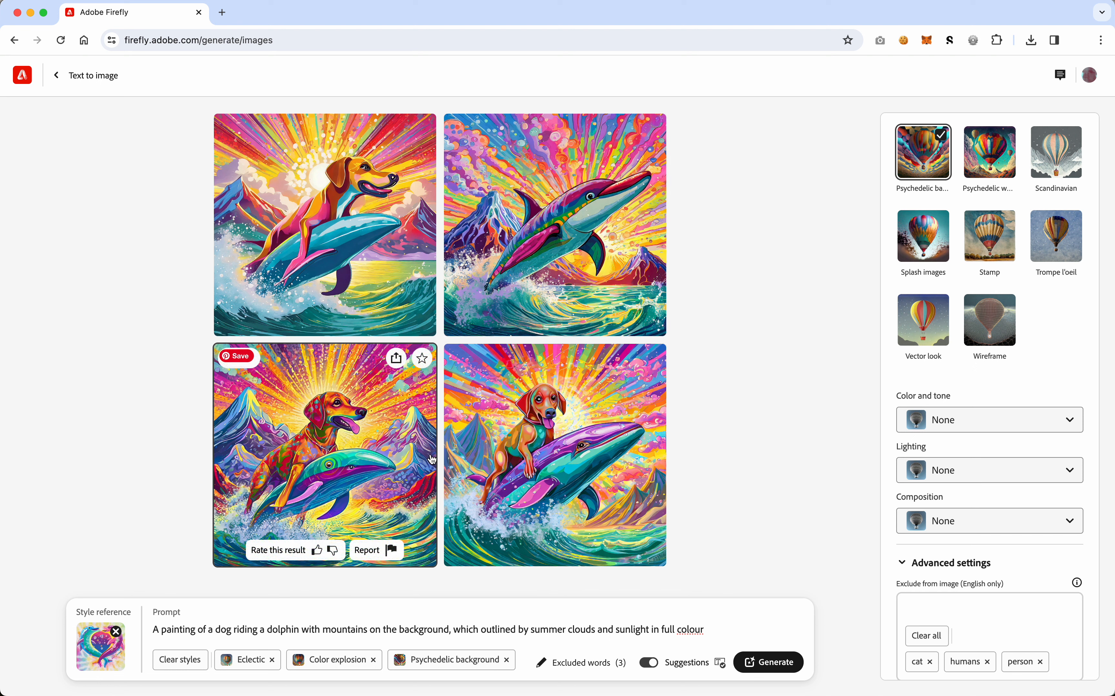
Generate similar variations of the fourth result, the dog riding a purple and teal dolphin.
mouse_move(598, 416)
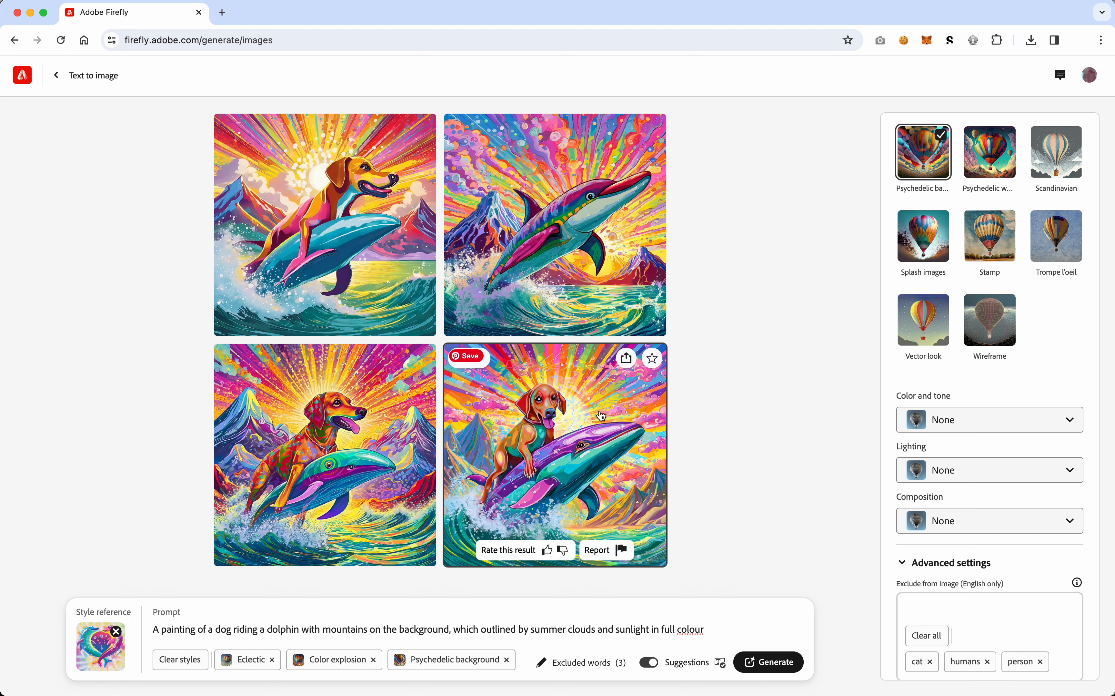
click(484, 370)
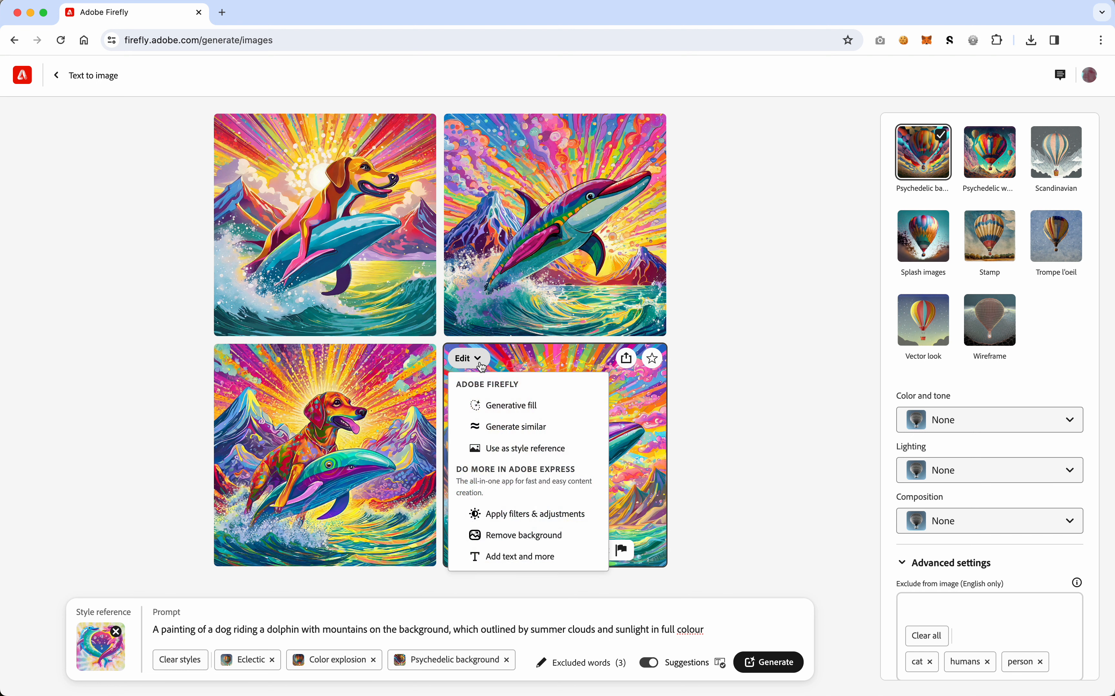
click(496, 426)
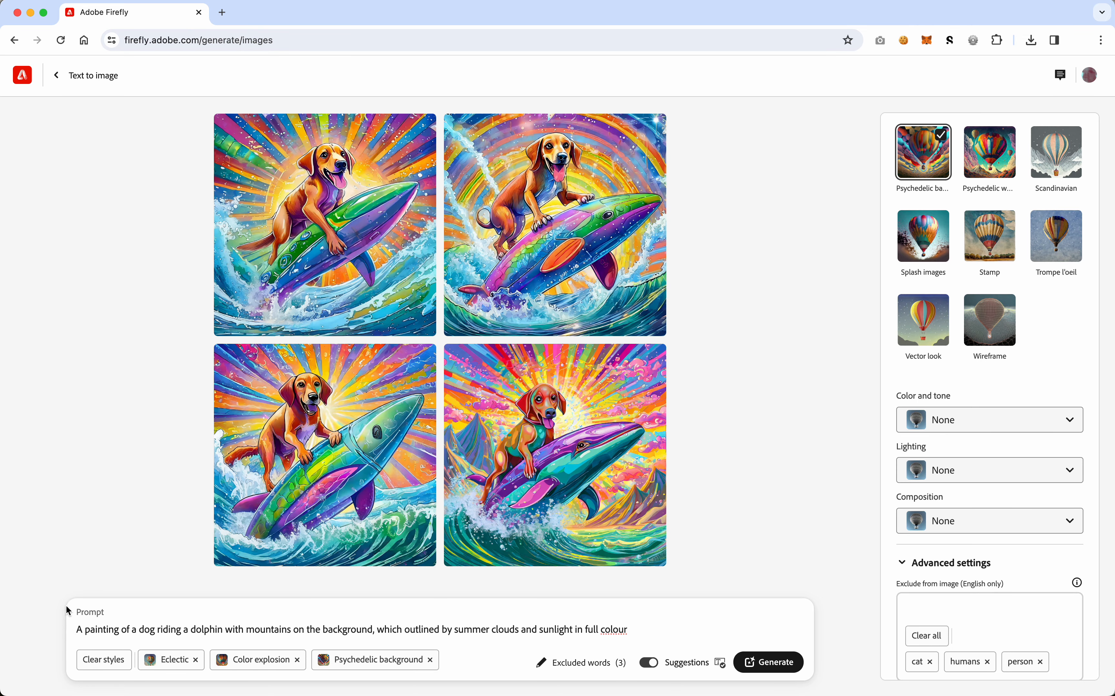
Download the fourth image, the dog on the purple and teal dolphin, to the Downloads folder under its suggested name.
mouse_move(463, 512)
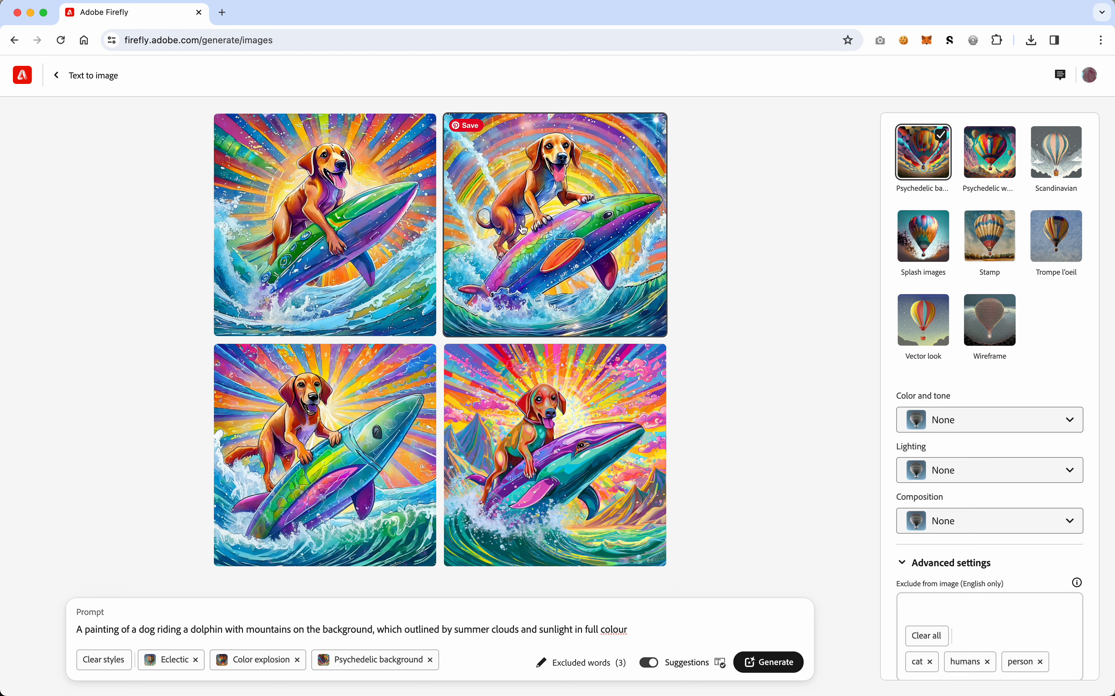
mouse_move(549, 203)
mouse_move(584, 438)
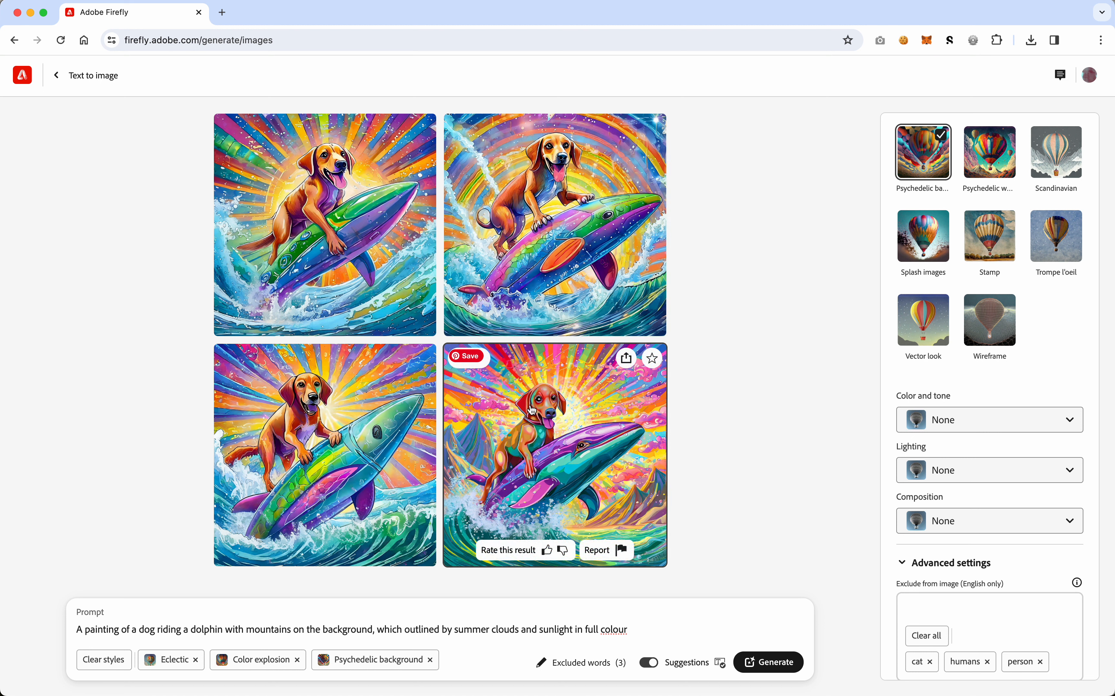
click(628, 363)
click(633, 386)
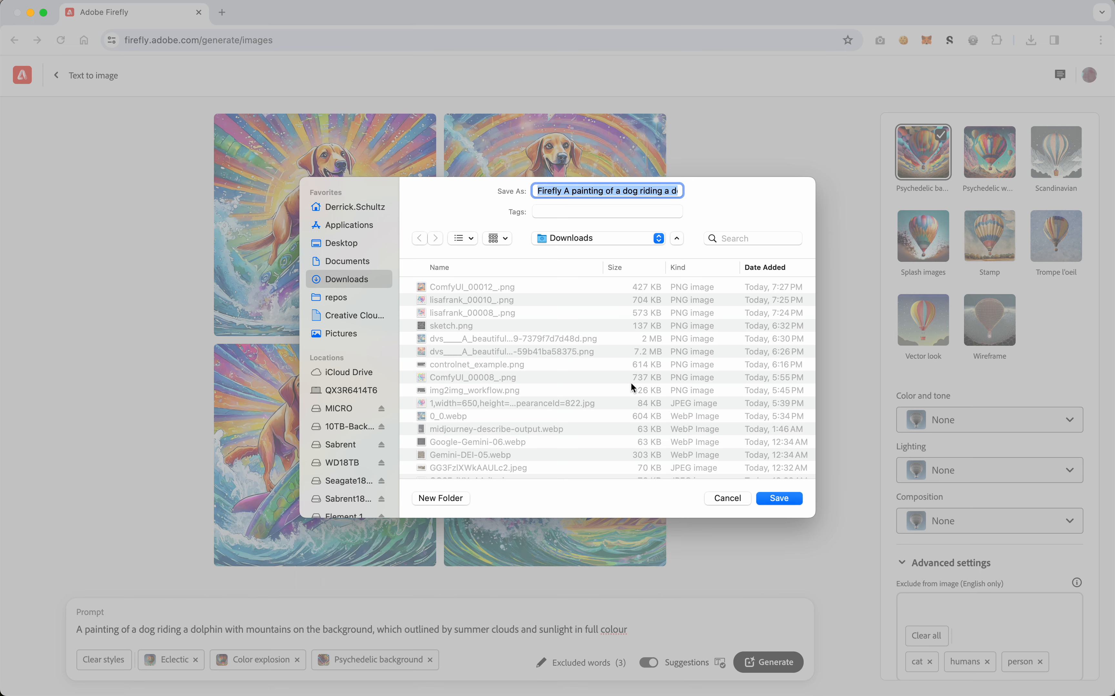
click(777, 497)
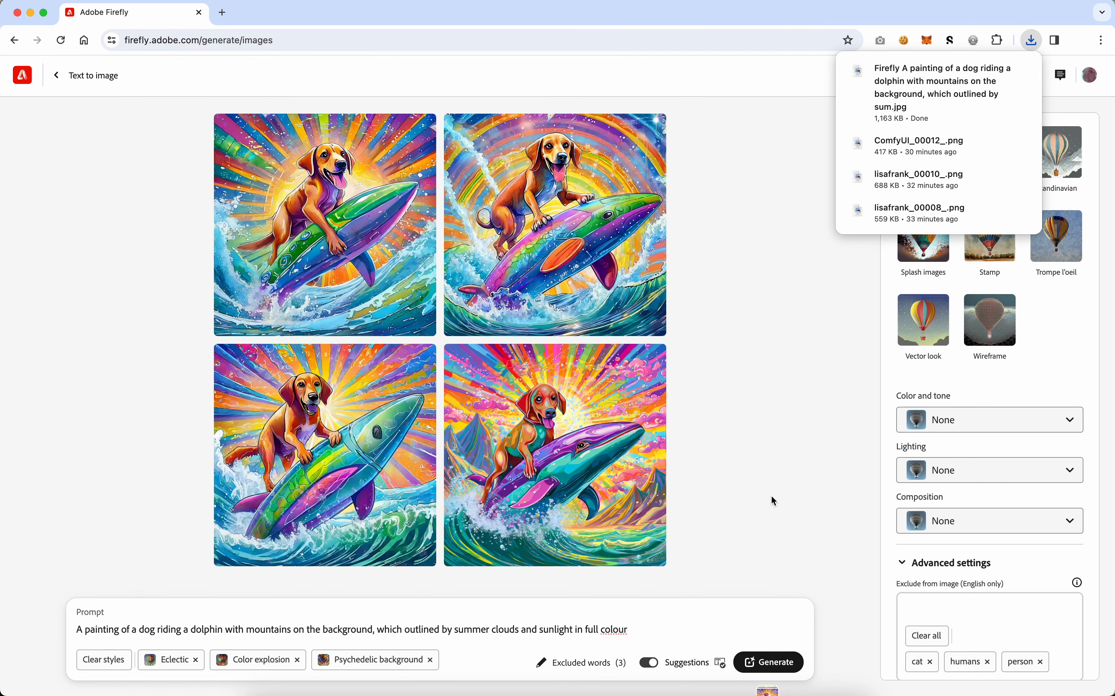